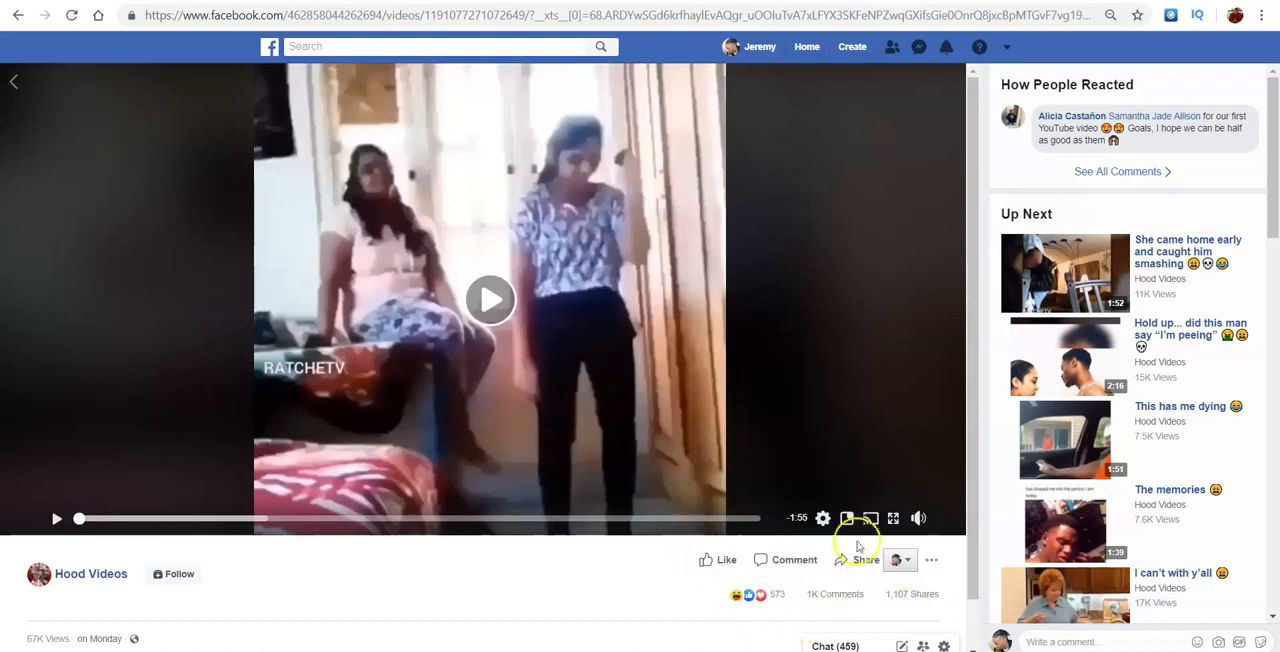
# - Lower the Hood Videos clip's volume and preview its opening, skipping ahead to about 0:13 before pausing
pyautogui.moveTo(919, 519)
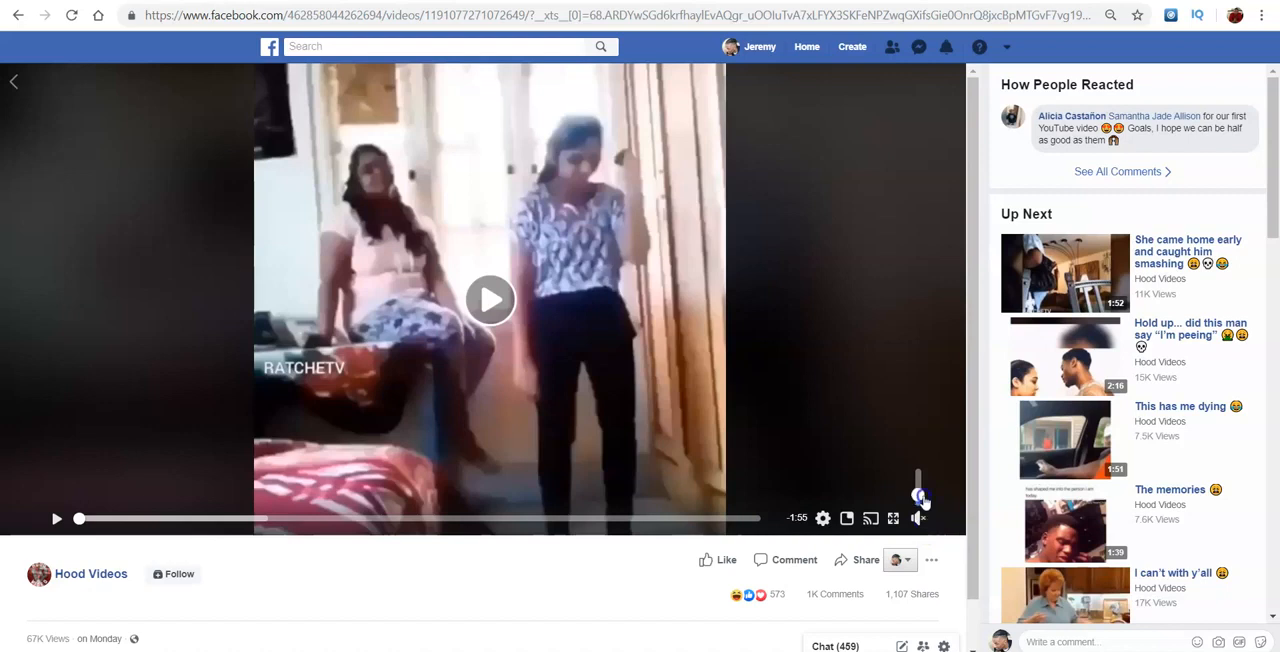
pyautogui.click(405, 333)
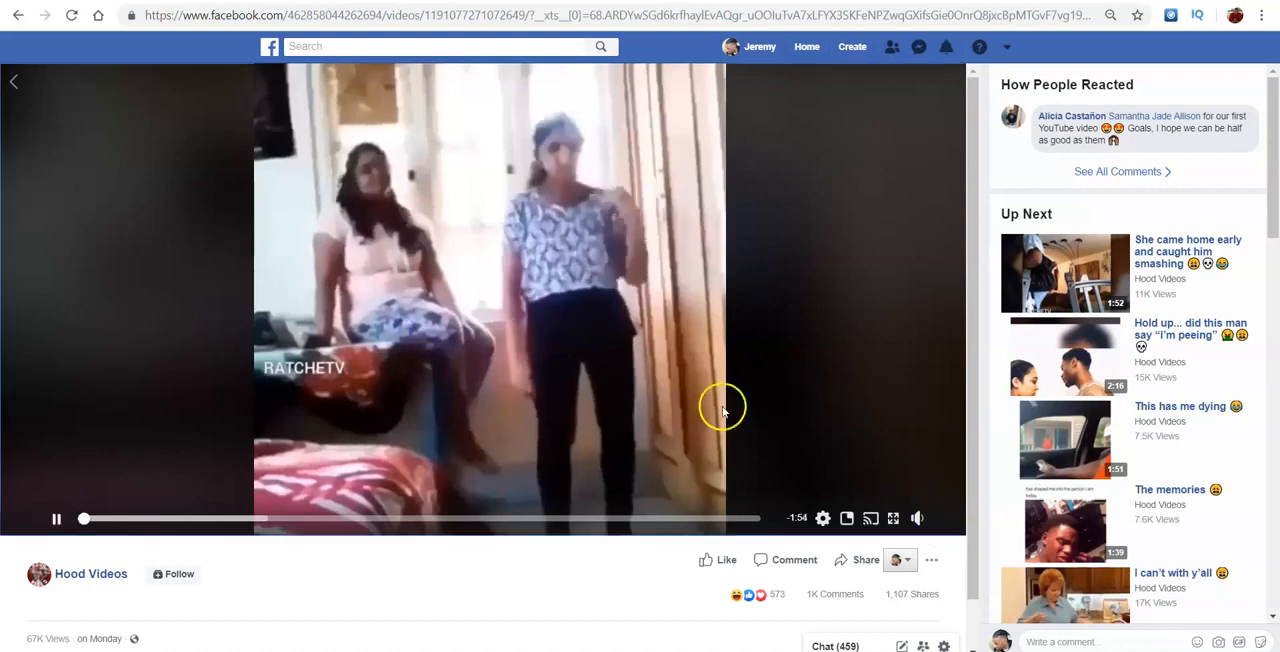
pyautogui.click(156, 519)
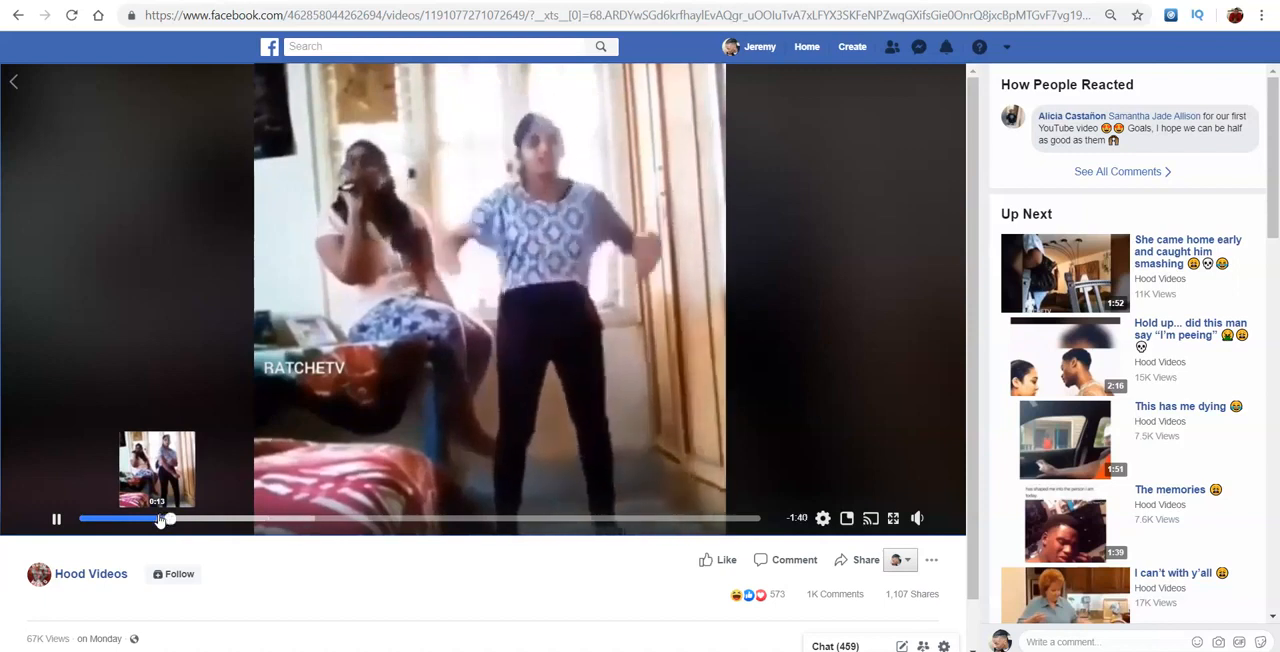
pyautogui.click(553, 277)
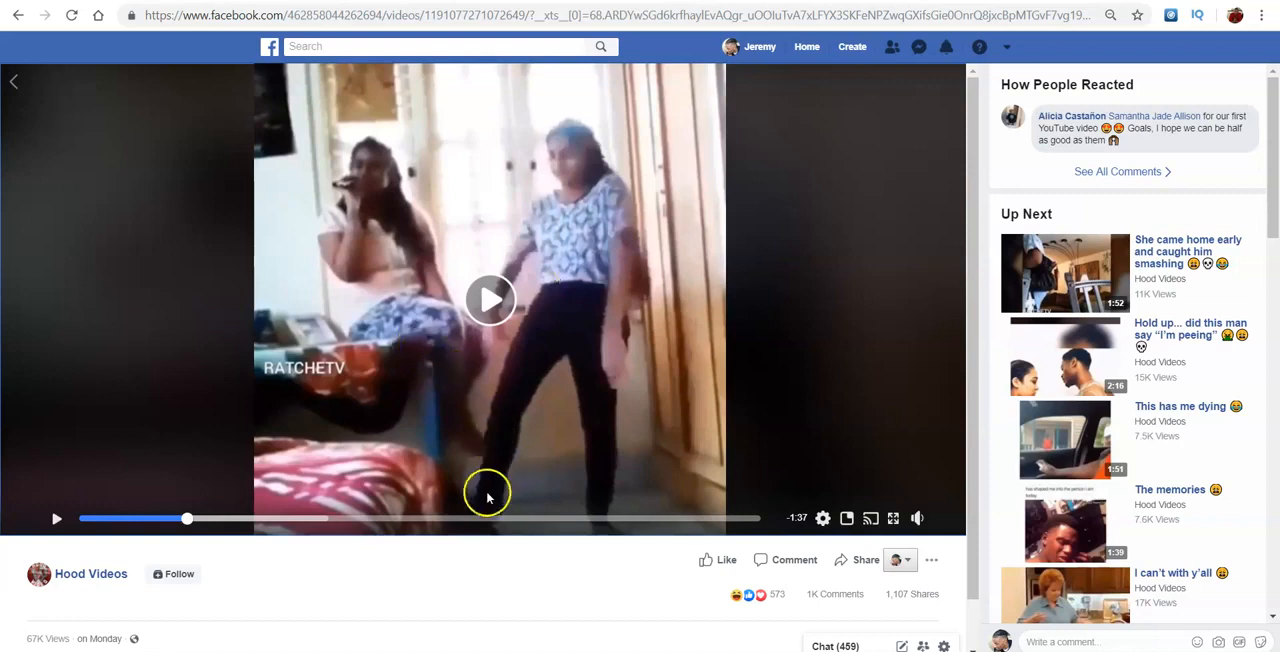
# - Watch the clip's "I caught my man cheating" segment from 0:54 remaining at a higher volume, pausing just before the end
pyautogui.click(442, 520)
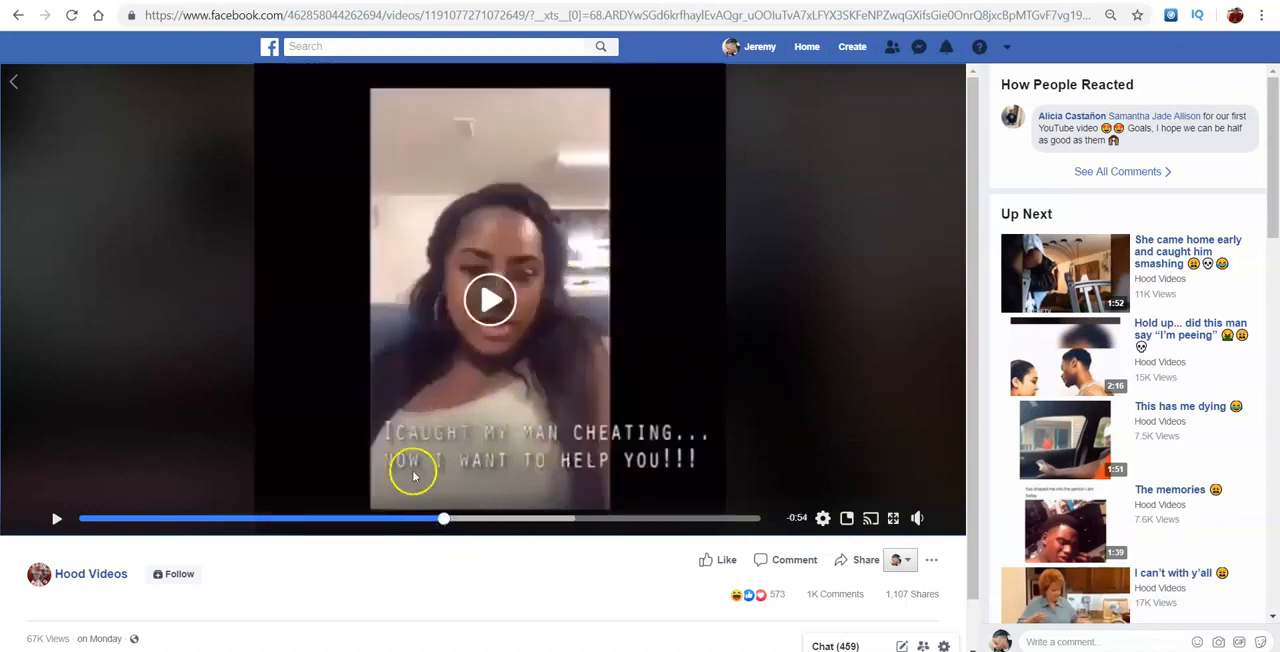
pyautogui.moveTo(918, 517)
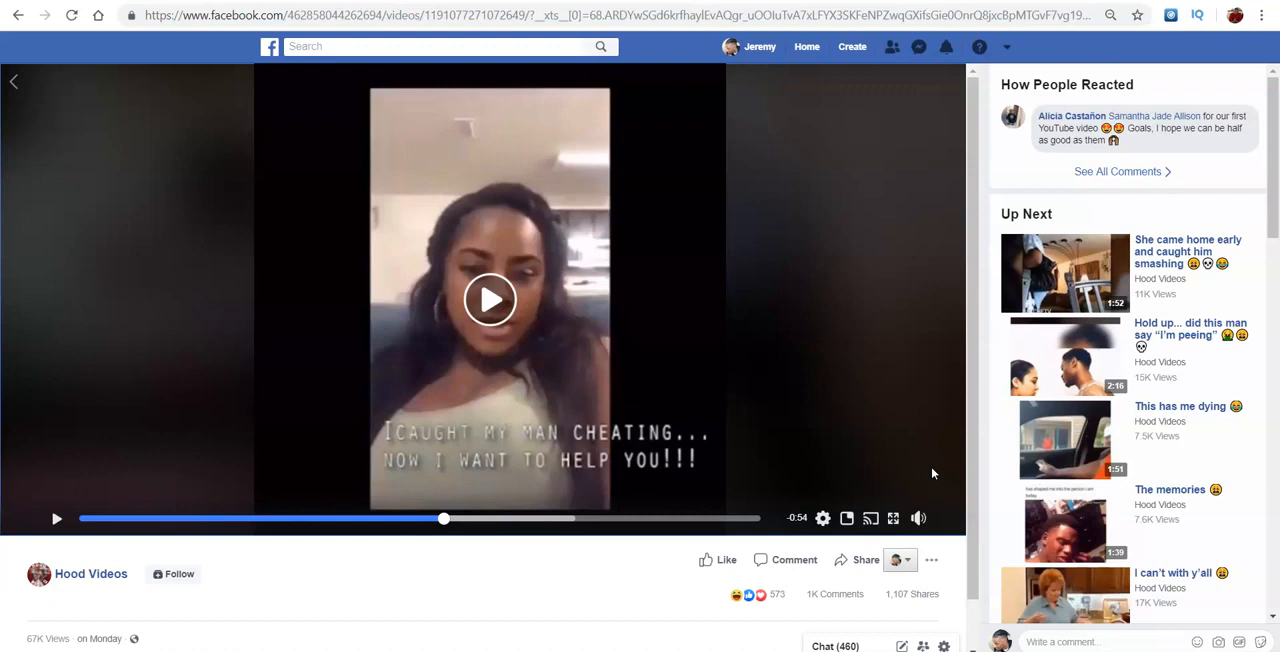
pyautogui.click(502, 310)
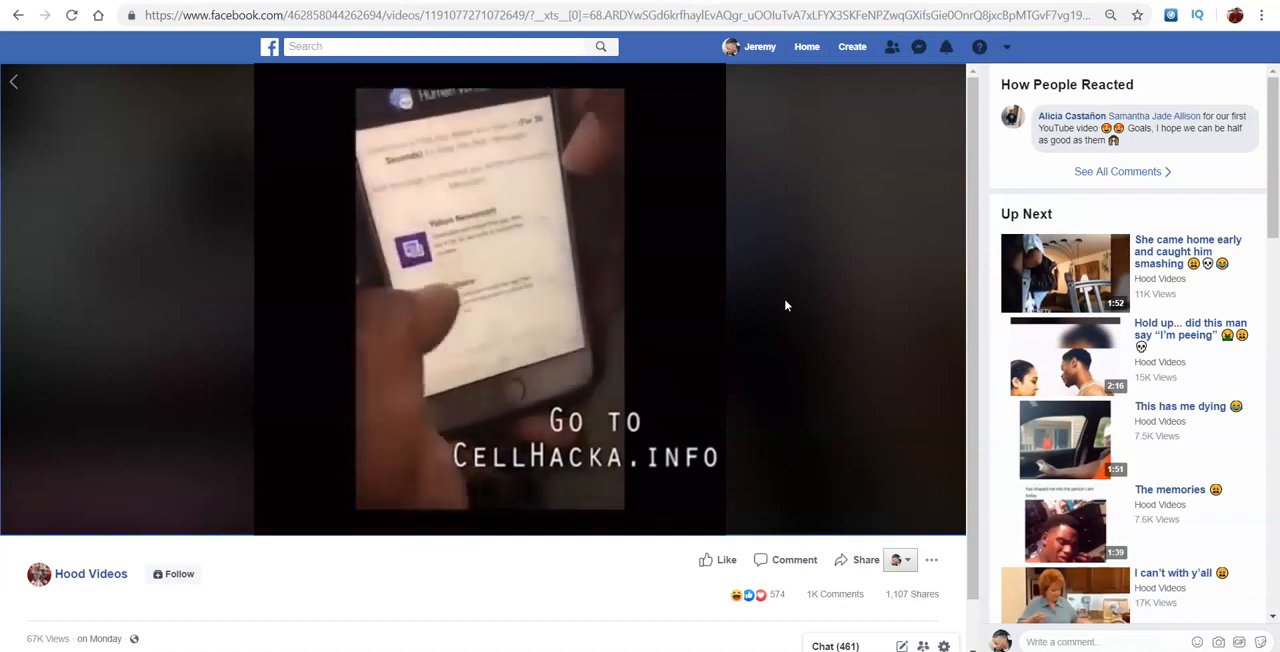
pyautogui.click(603, 288)
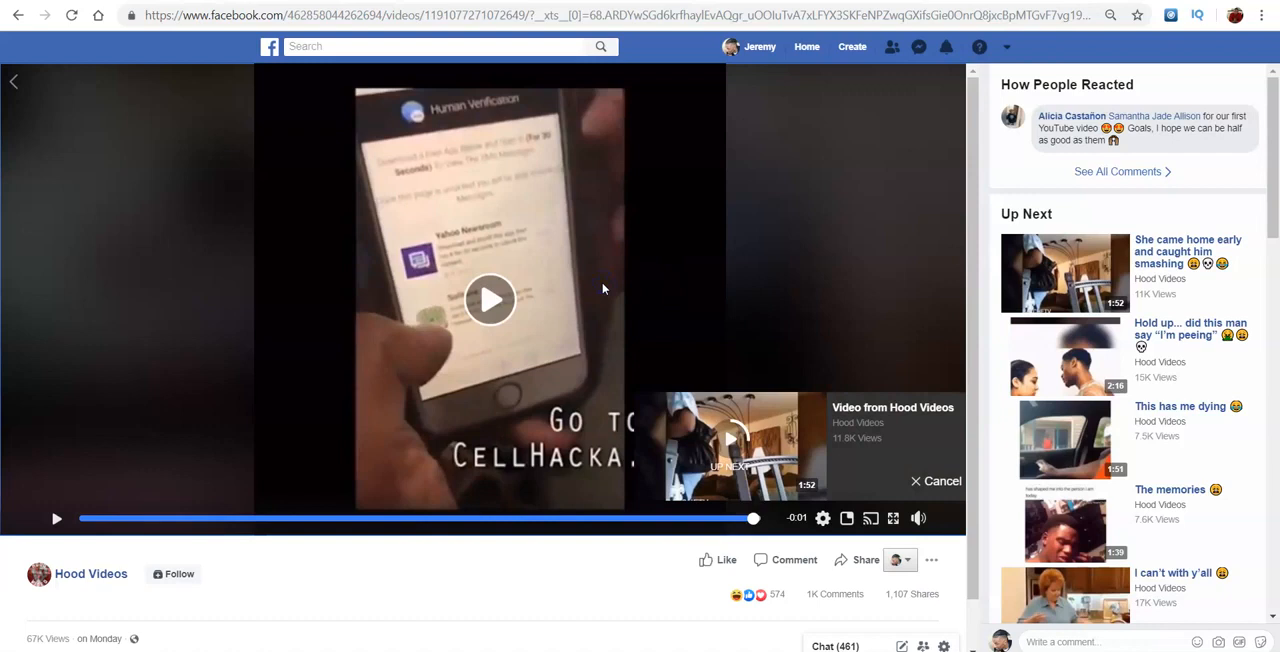
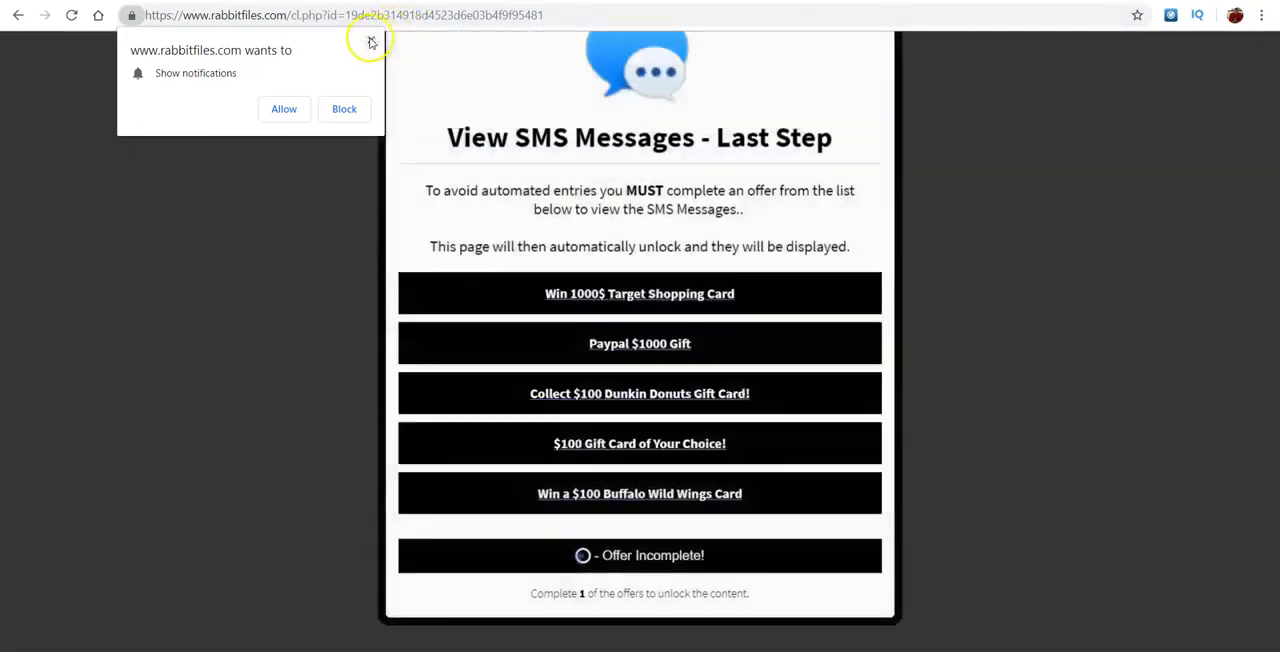
# - Dismiss the rabbitfiles.com notification request, return from the Hood Videos clip to the Yung Poppy page and highlight its like count
pyautogui.click(370, 40)
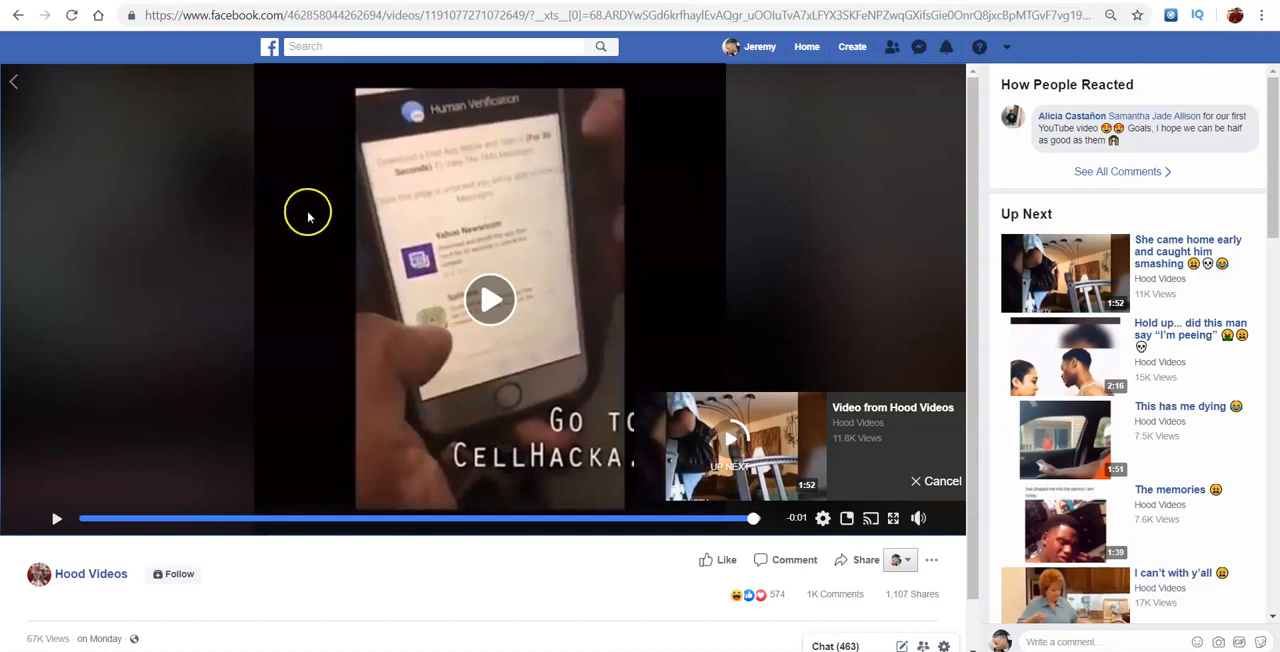
pyautogui.click(18, 15)
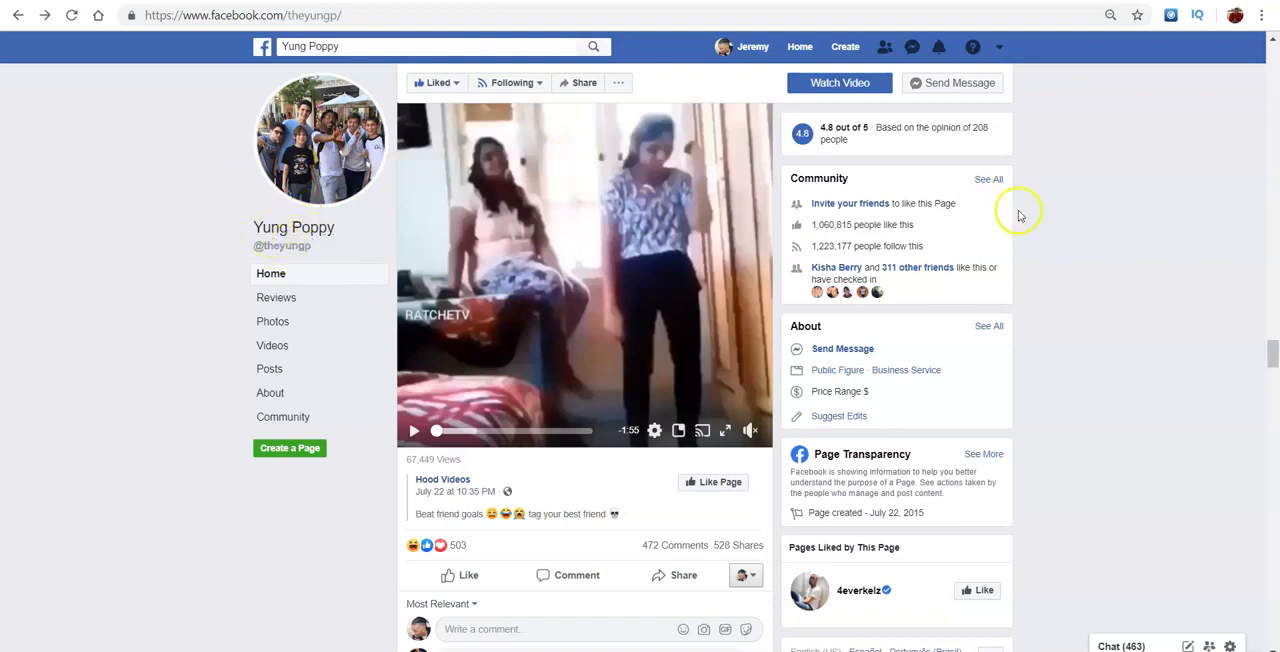
pyautogui.moveTo(811, 224); pyautogui.dragTo(847, 228)
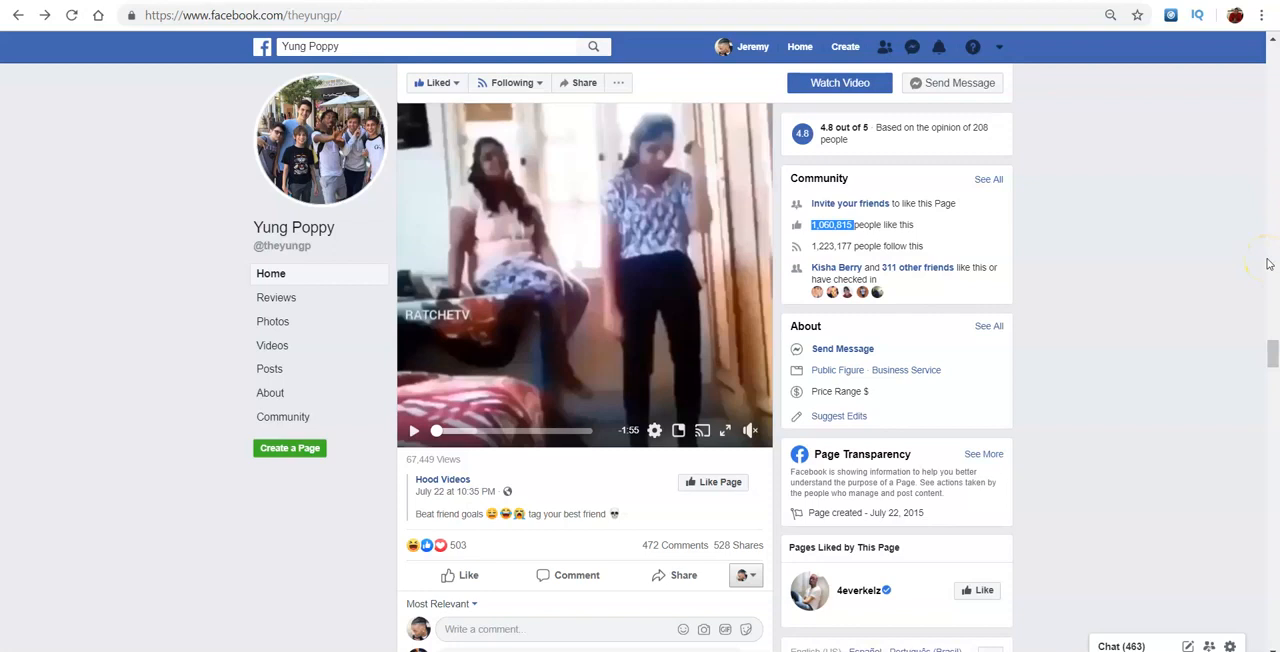
# - Check the page's other shared clips for the same promotion, skipping Funny Videos' "she hulk smashed" clip to about 1:37
pyautogui.moveTo(1275, 352); pyautogui.dragTo(1275, 318)
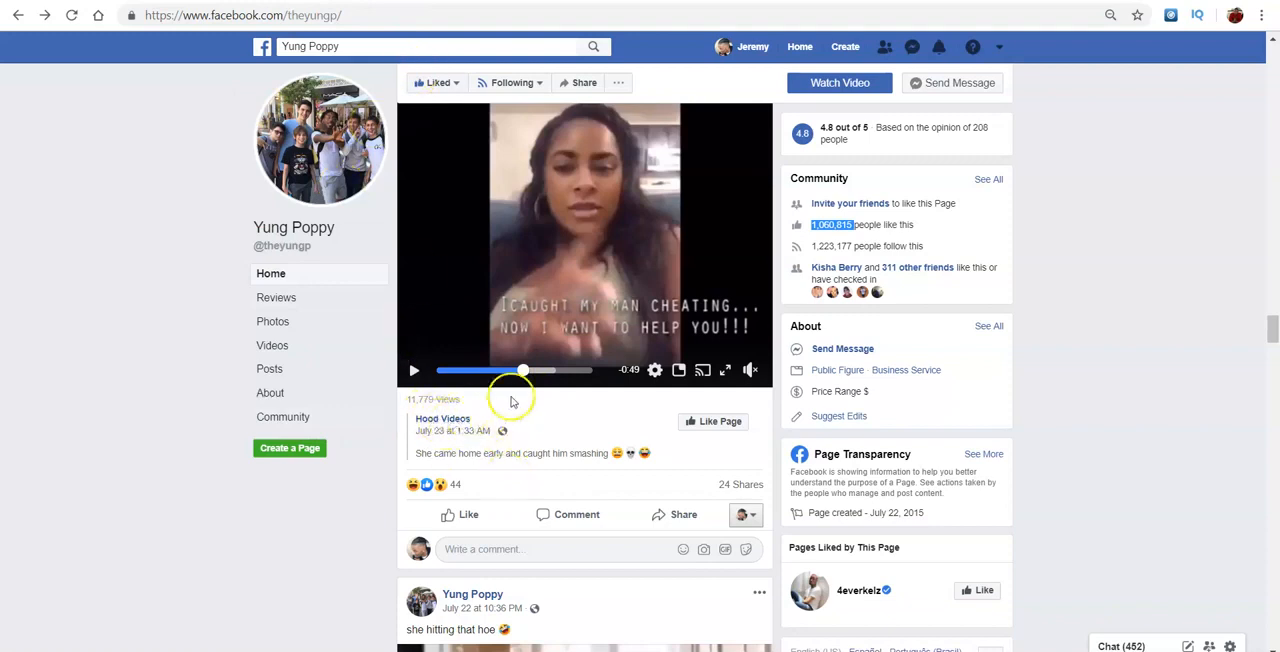
pyautogui.moveTo(1273, 331); pyautogui.dragTo(1273, 298)
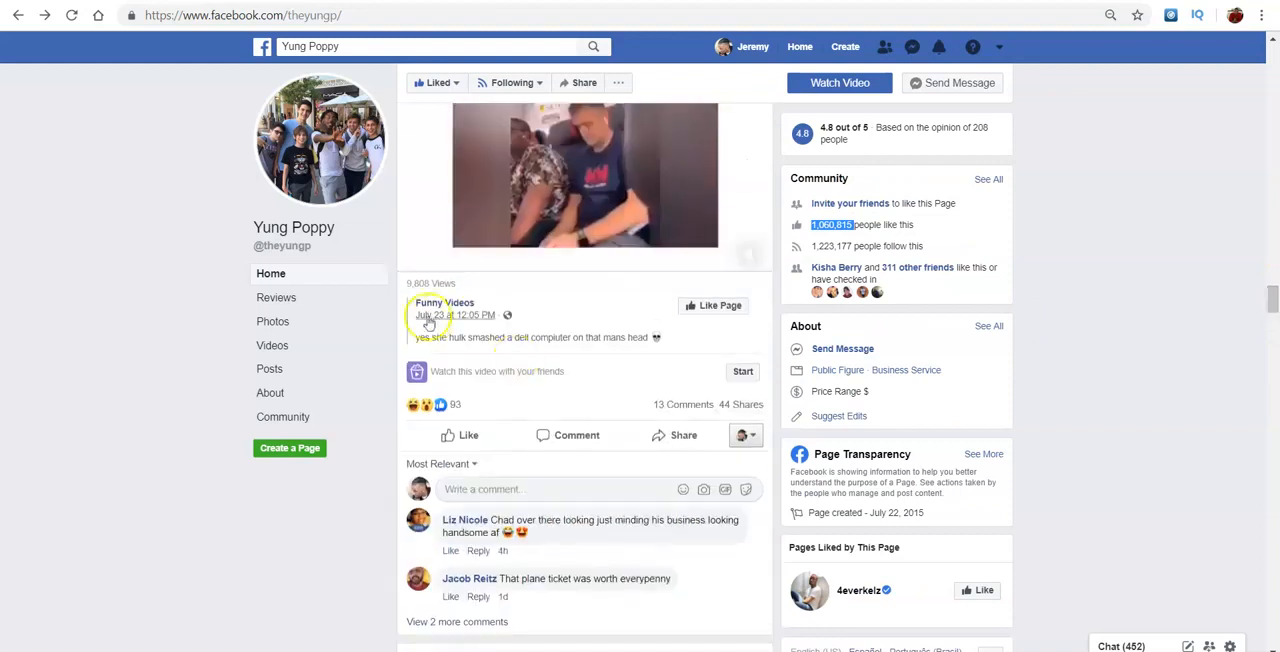
pyautogui.moveTo(529, 214)
pyautogui.click(547, 257)
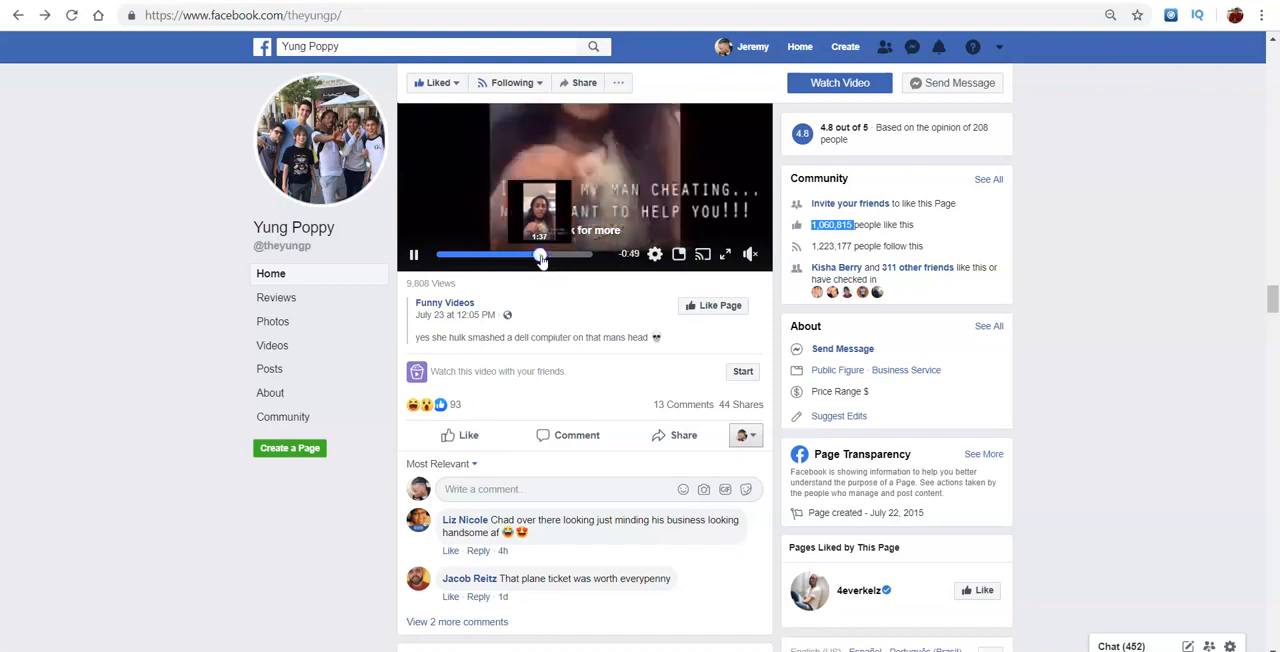
# - Skip to the promotion in the "she just ended this mans whole career" clip, view it on its own page and return to Yung Poppy
pyautogui.scroll(15, 1247, 316)
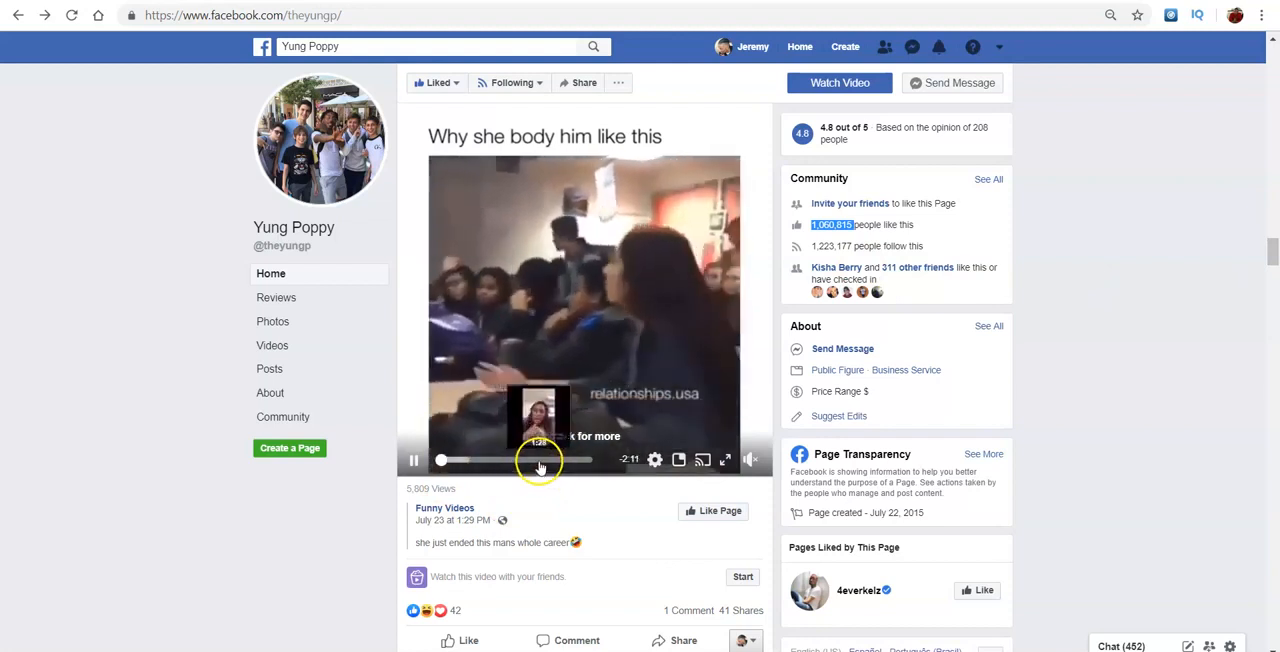
pyautogui.click(539, 462)
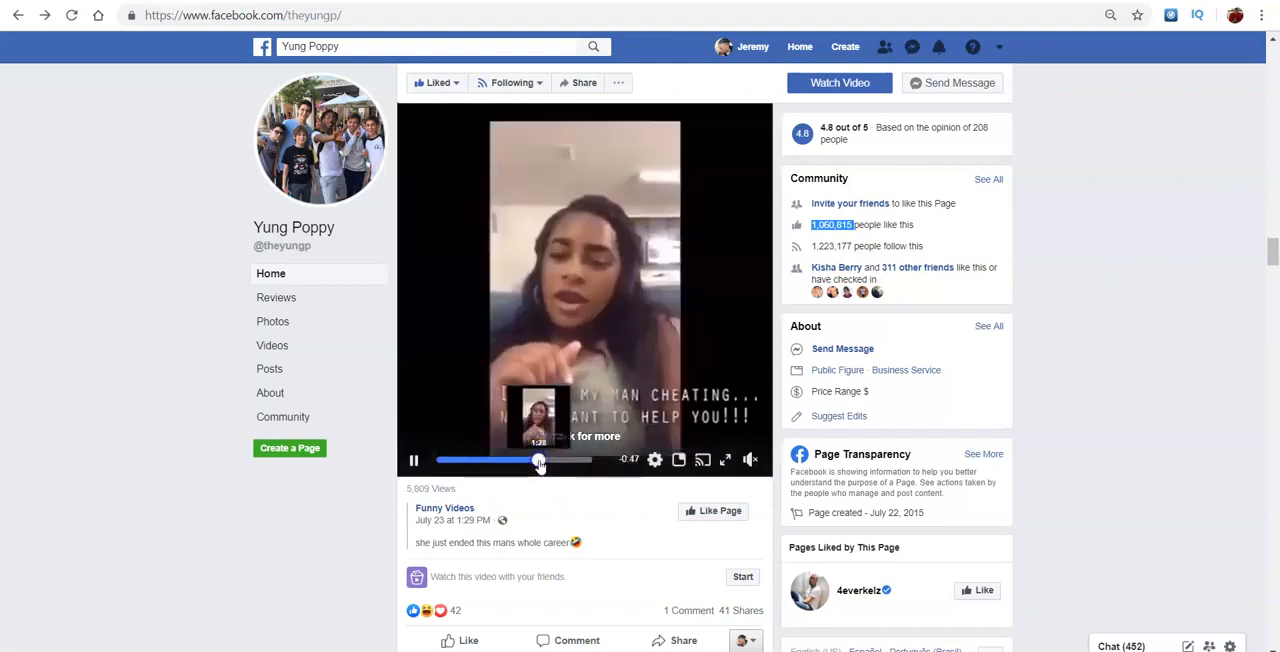
pyautogui.click(600, 347)
pyautogui.click(487, 311)
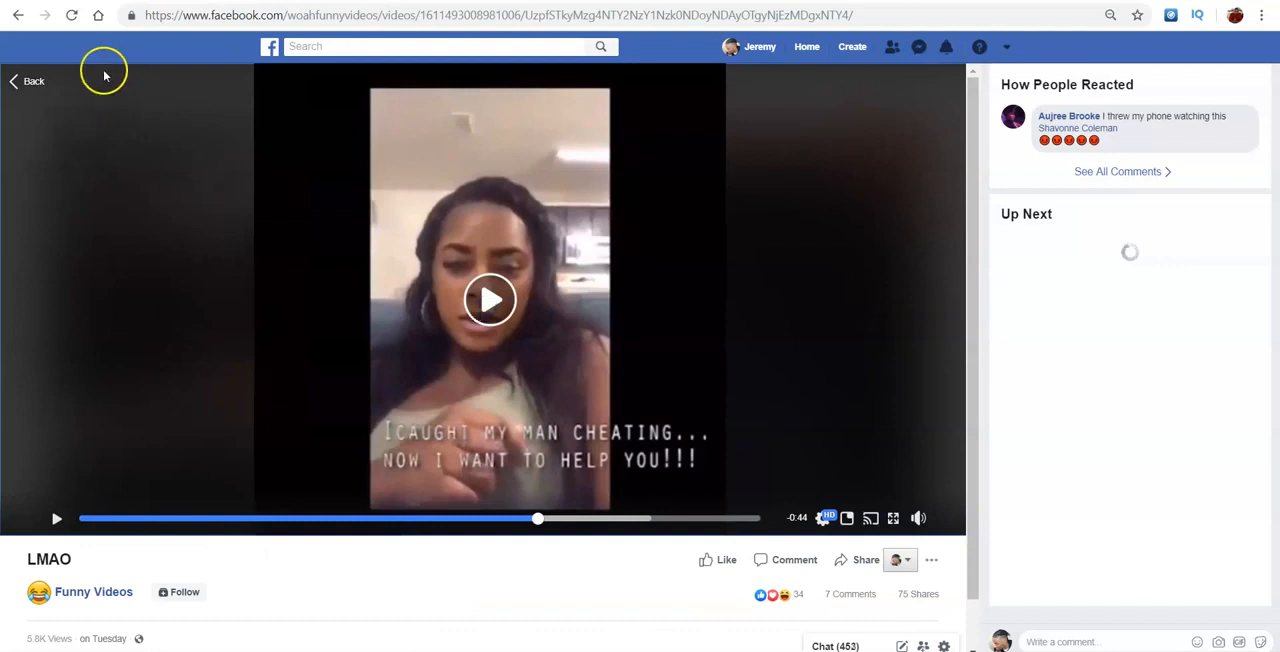
pyautogui.click(18, 15)
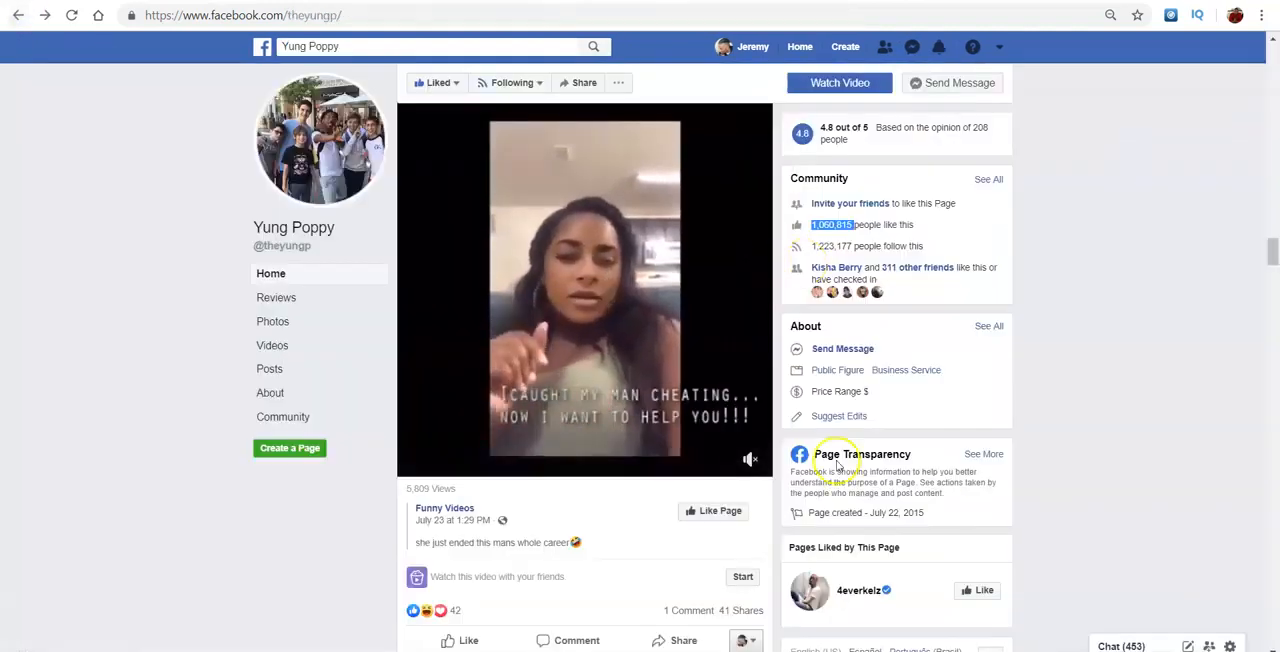
# - Skip the "life tips" post's video to its "I caught my man cheating" segment and pause it
pyautogui.moveTo(1272, 255); pyautogui.dragTo(1262, 203)
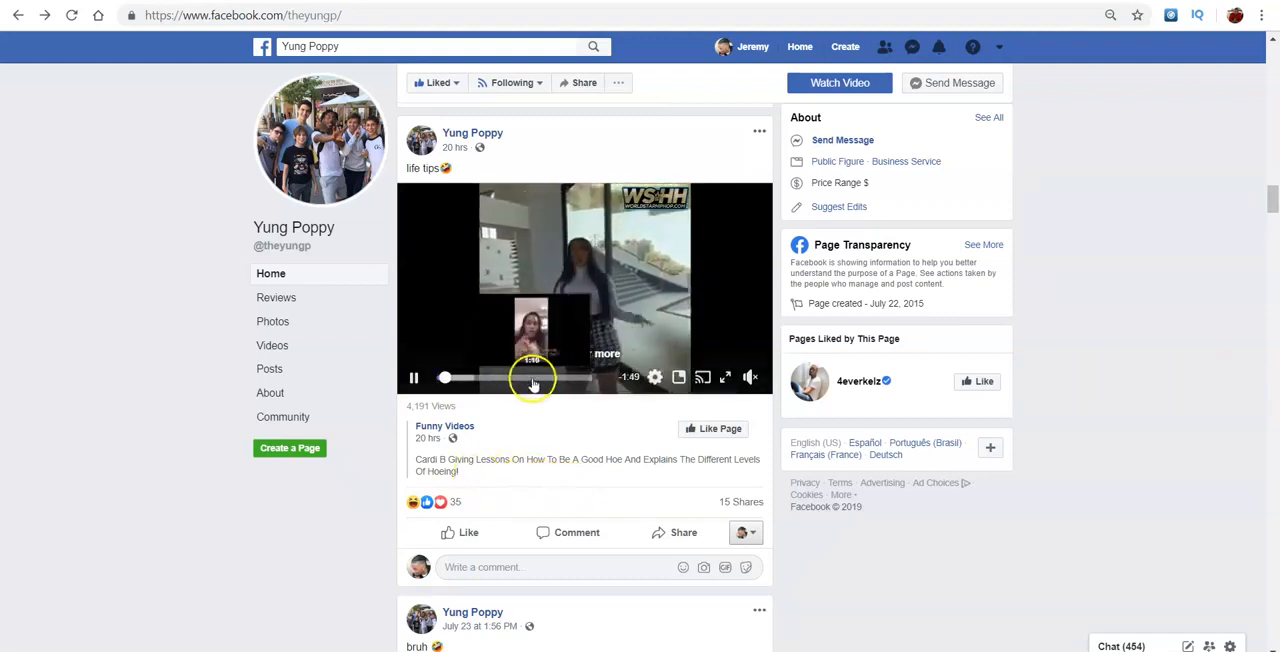
pyautogui.click(529, 378)
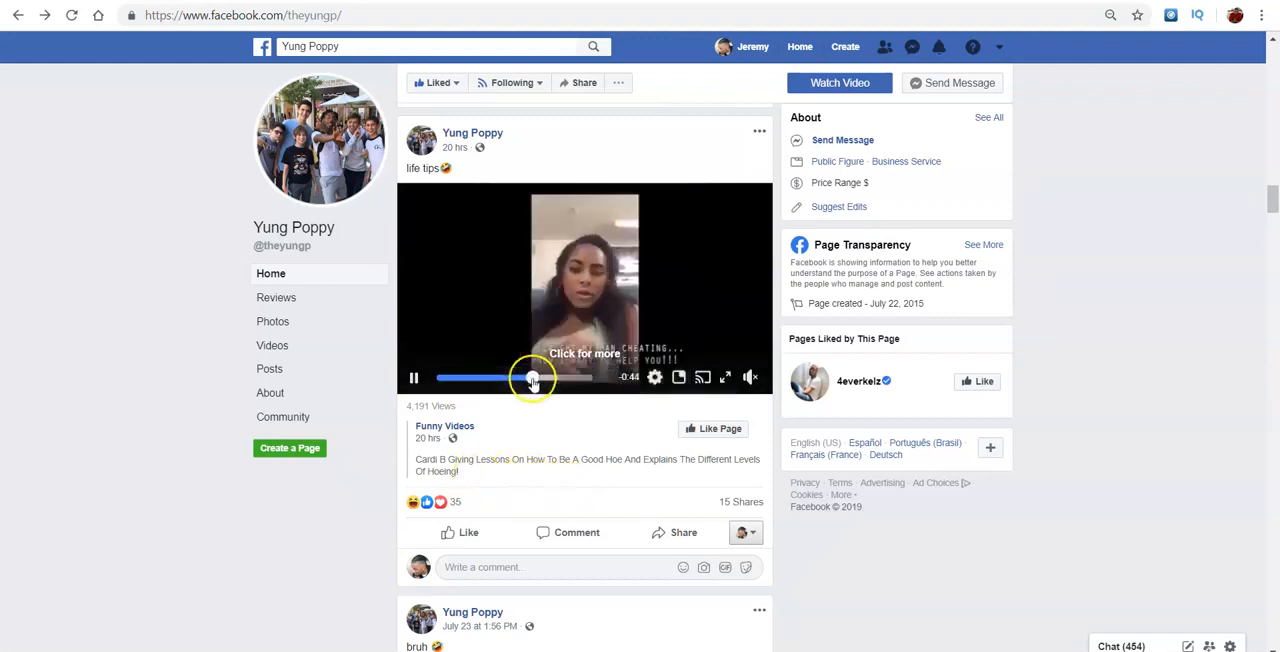
pyautogui.click(414, 378)
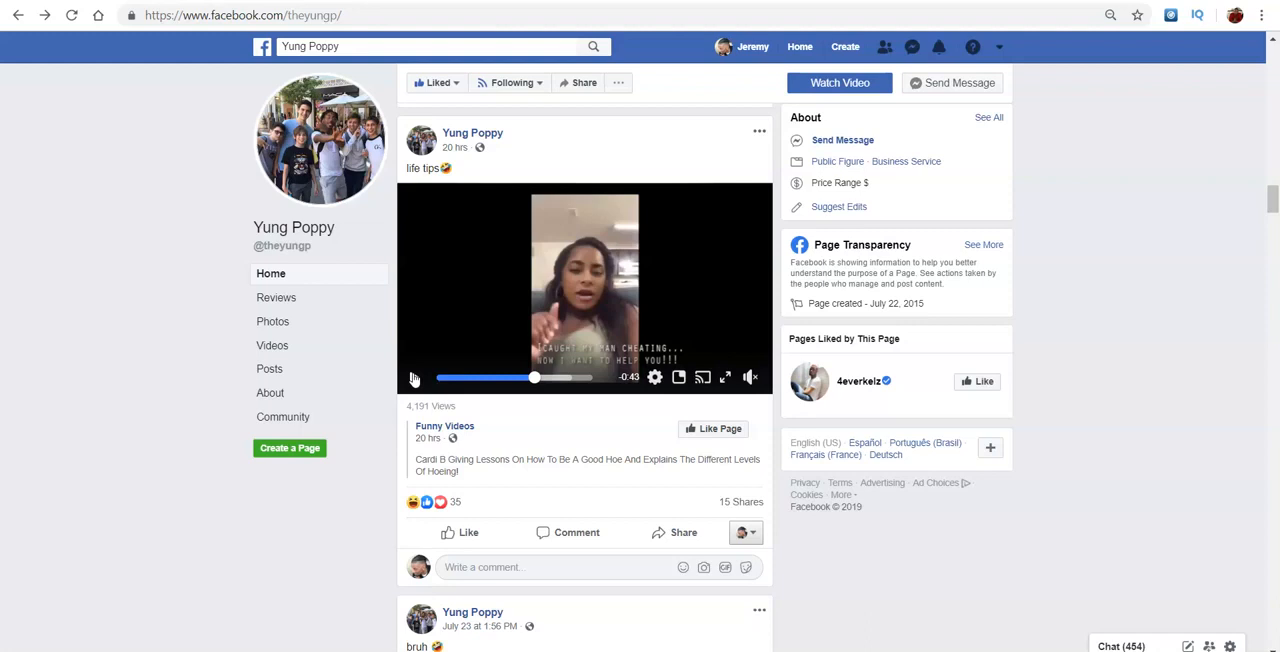
pyautogui.click(413, 378)
# - Open Google in a new tab and search for "inshot"
pyautogui.hotkey('ctrl', 't')
pyautogui.write('g')
pyautogui.press('Return')
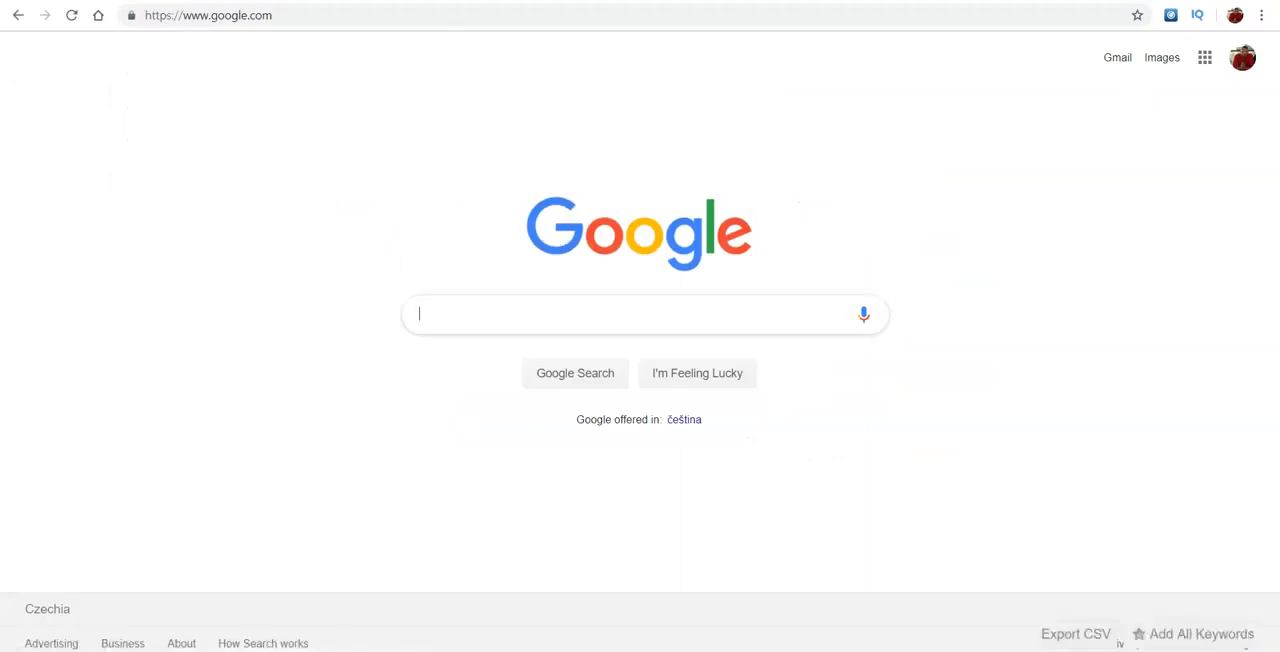
pyautogui.write('inshot')
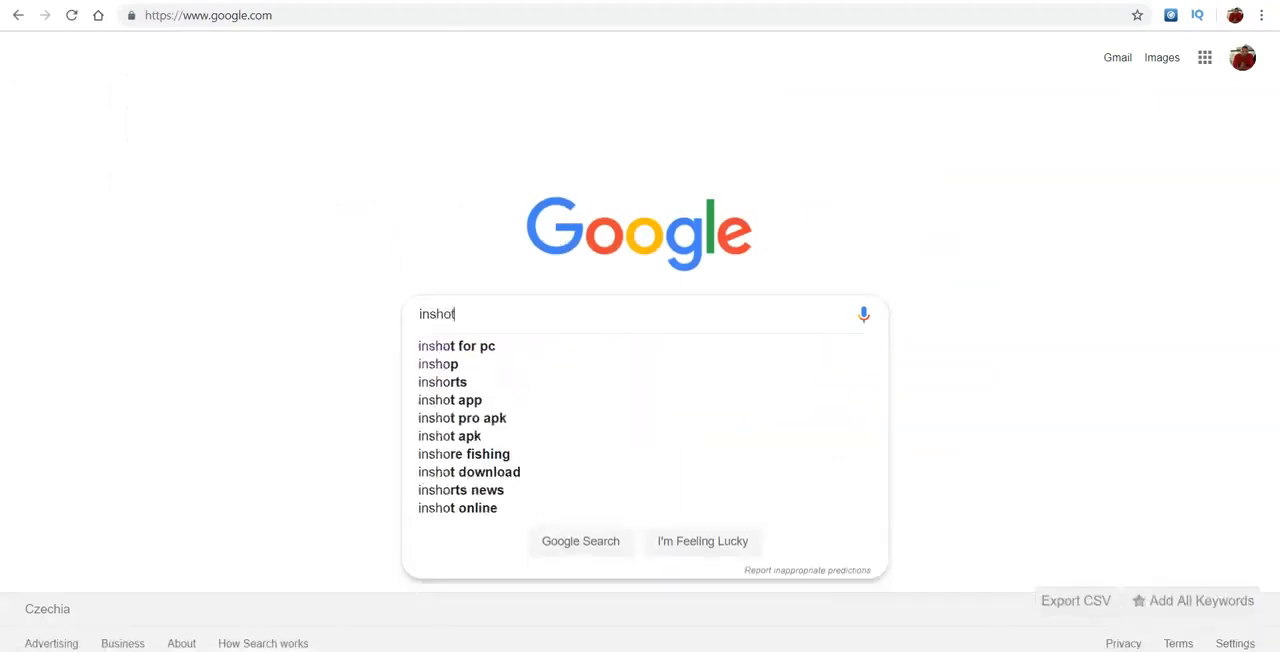
pyautogui.press('Return')
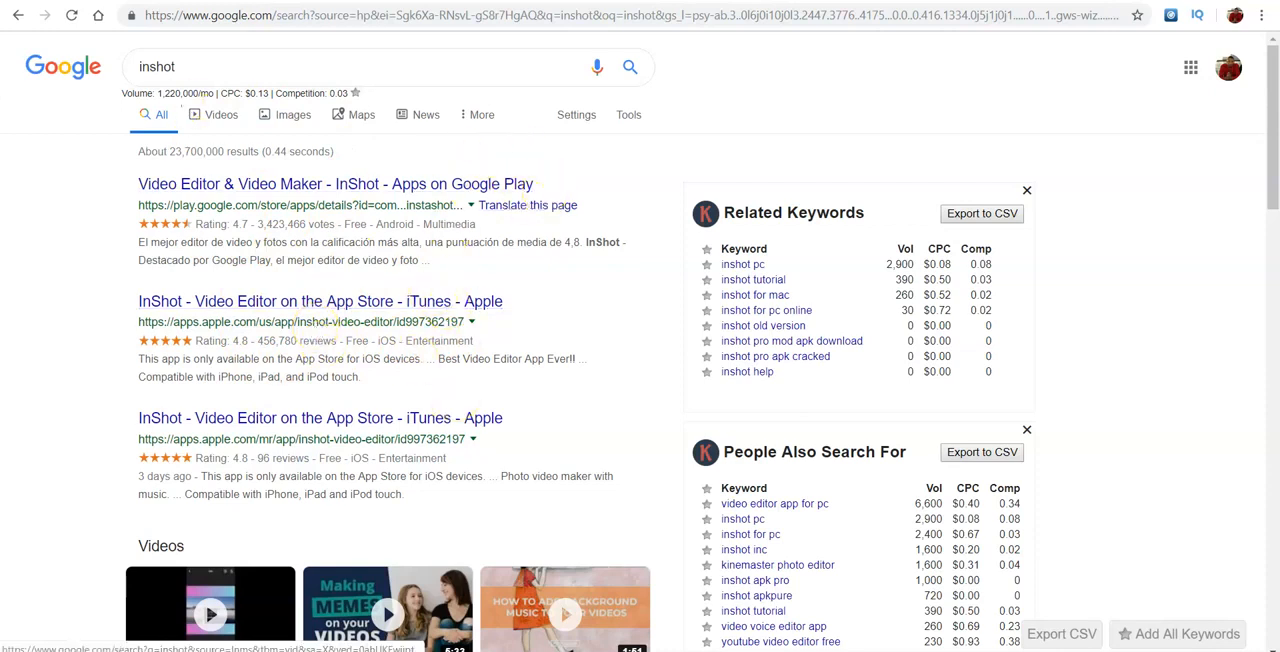
pyautogui.click(277, 71)
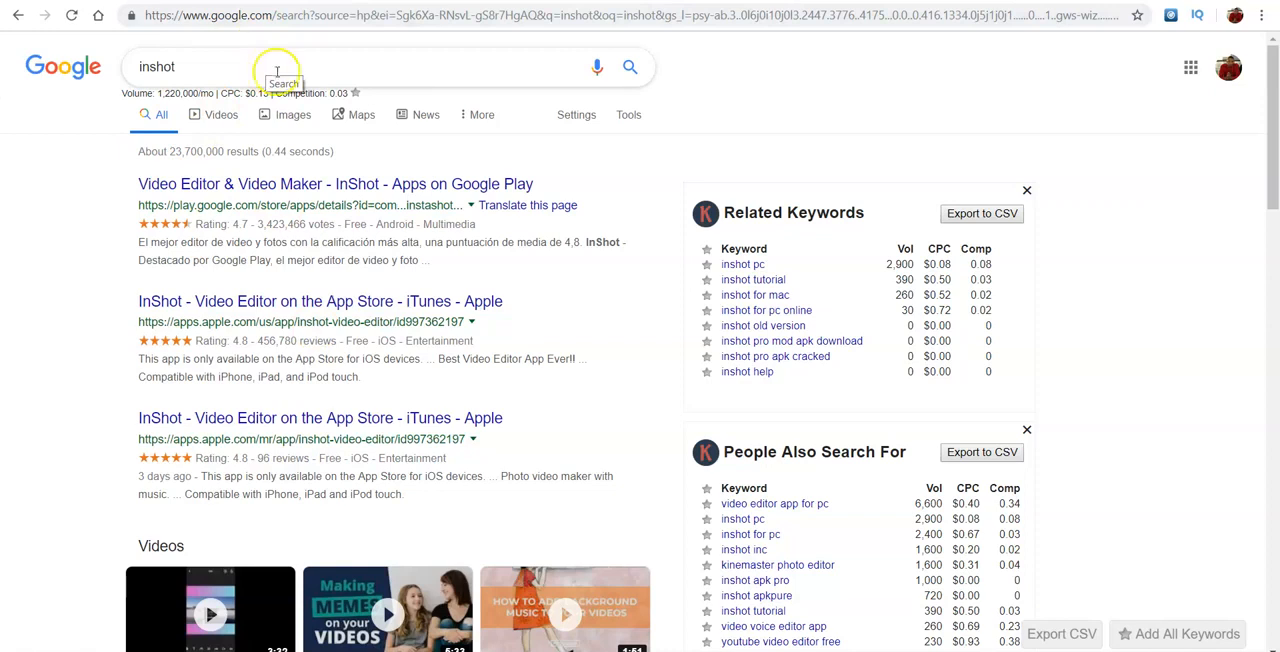
pyautogui.moveTo(277, 71); pyautogui.dragTo(67, 14)
pyautogui.press('BackSpace')
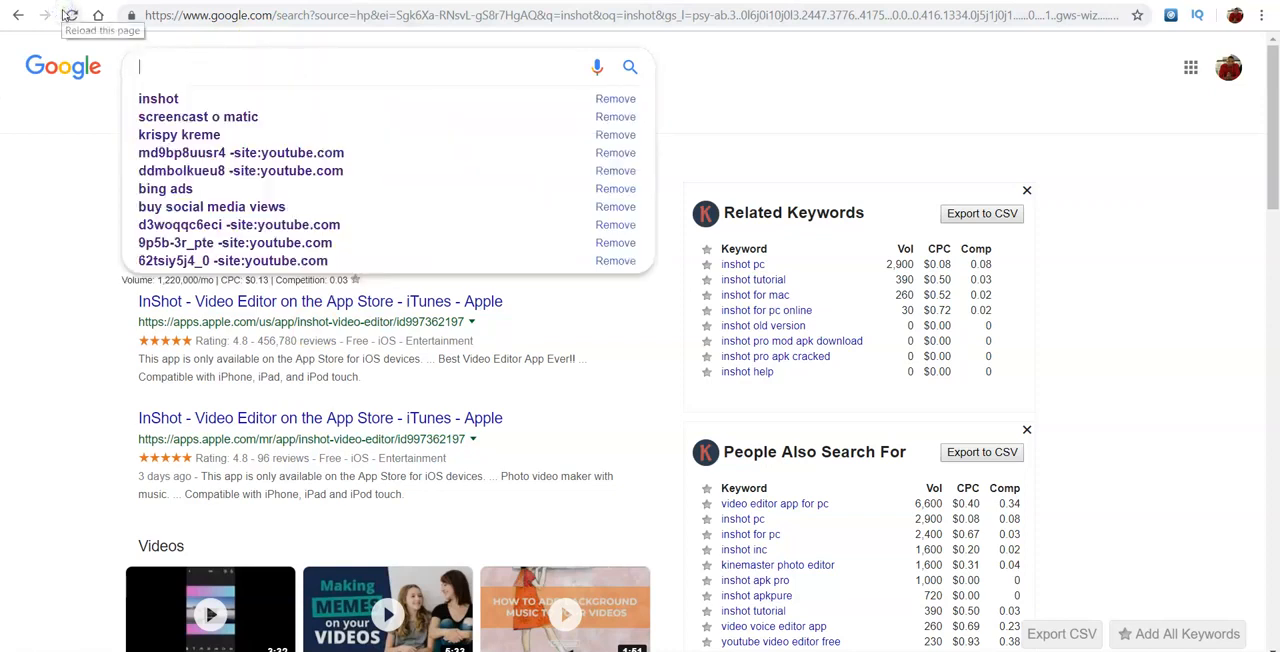
pyautogui.write('dow')
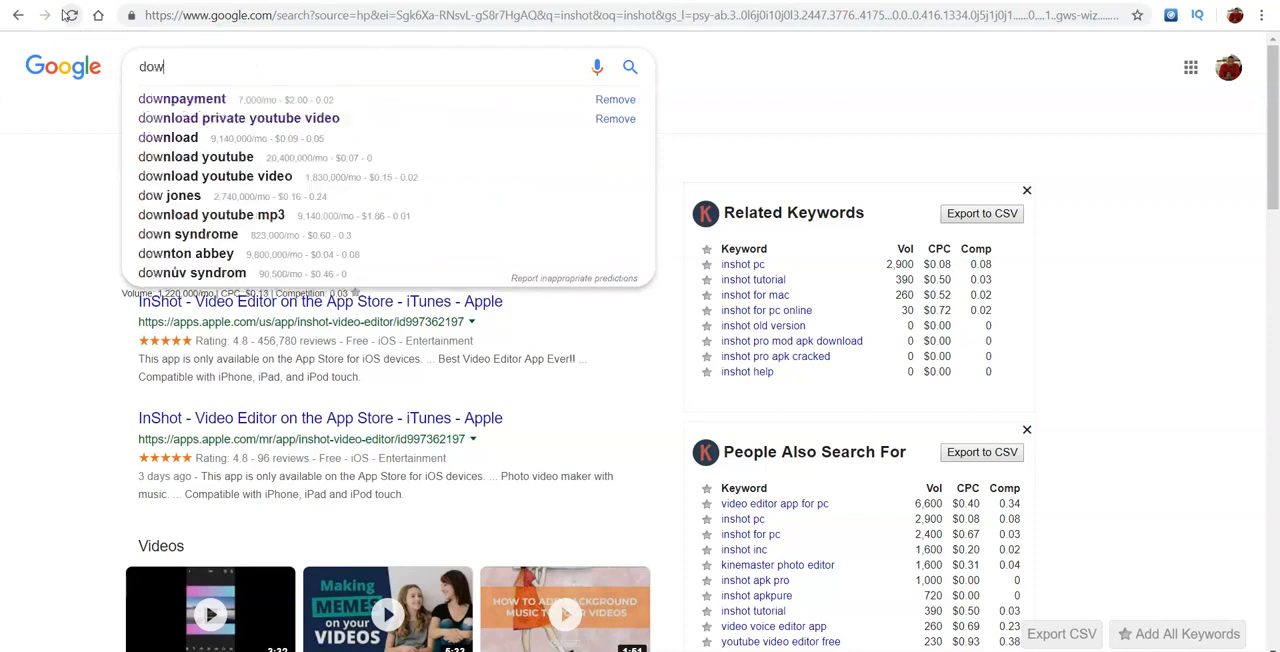
pyautogui.write('nlaod')
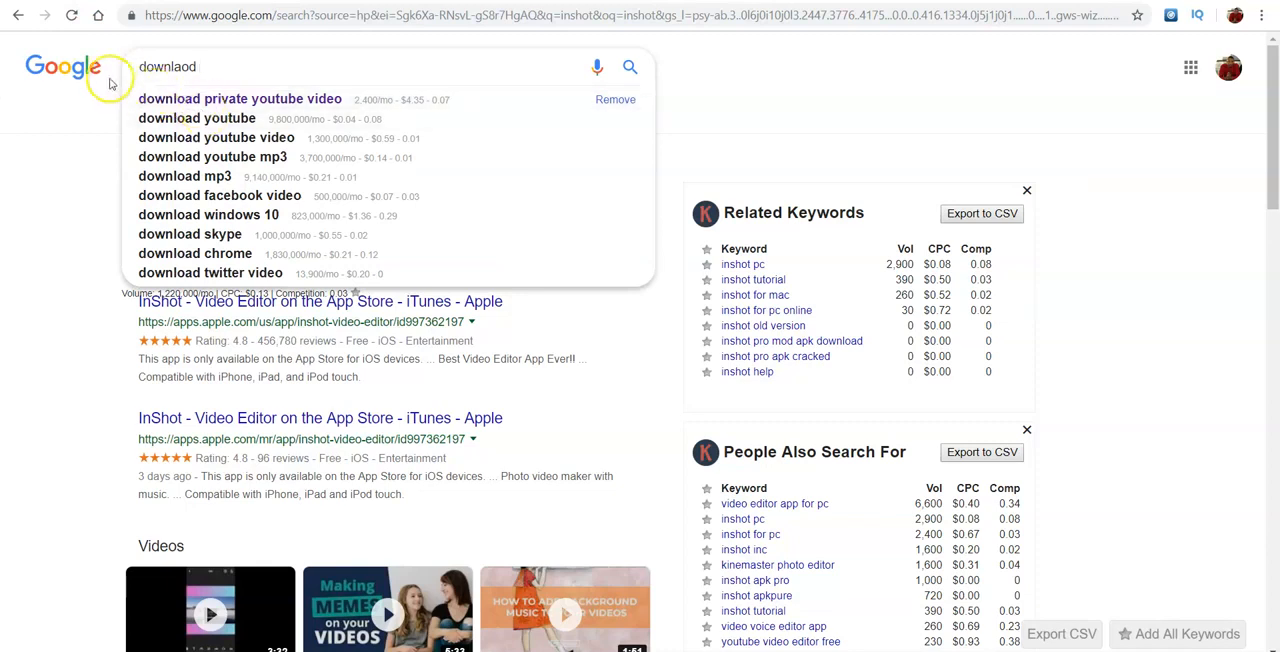
pyautogui.click(18, 15)
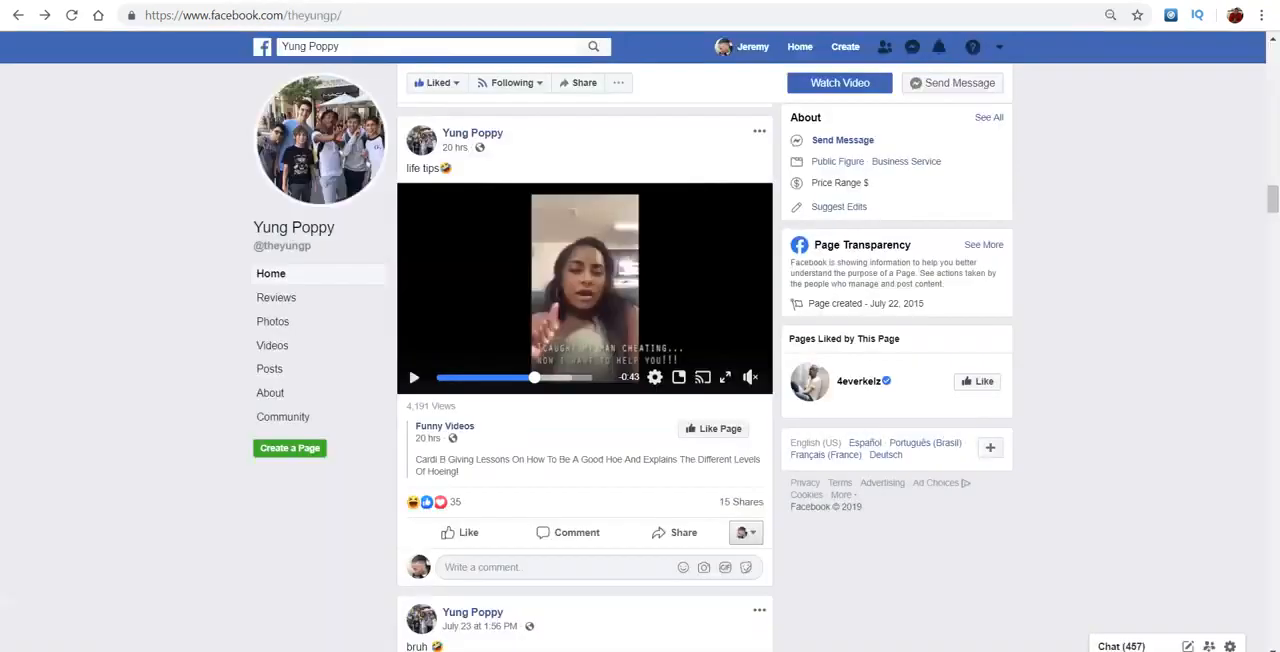
# - Switch to Microsoft Advertising and create a new campaign with the goal "Visits to my website"
pyautogui.click(717, 357)
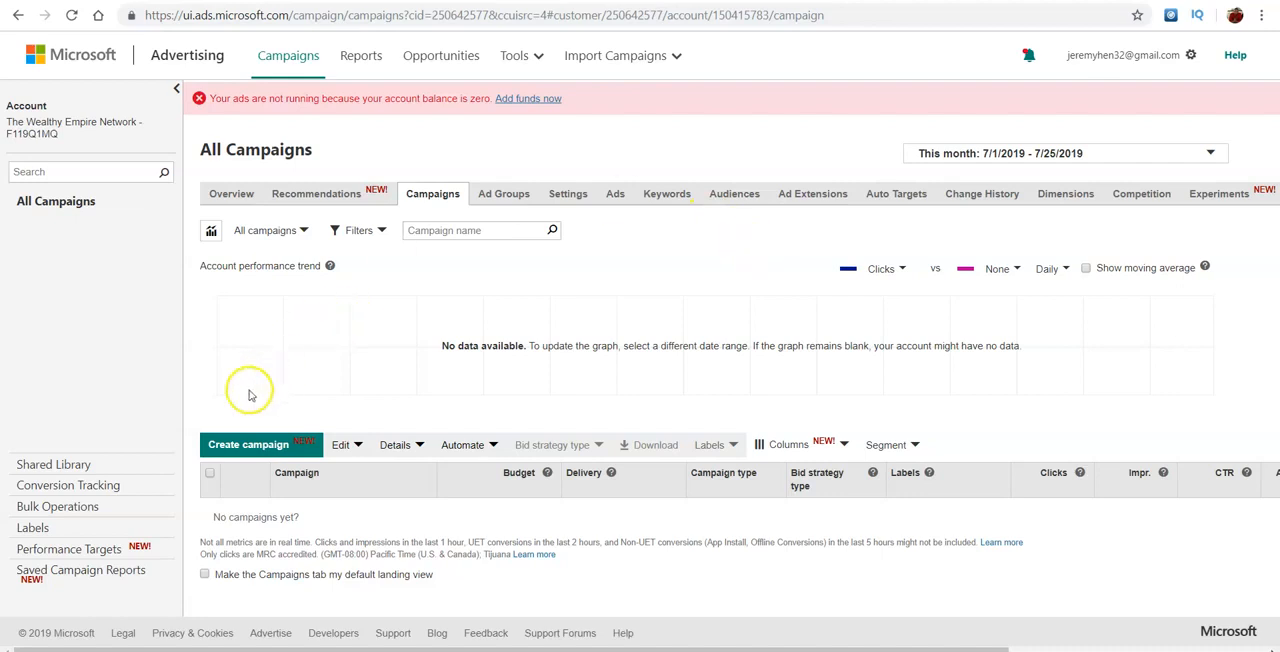
pyautogui.click(224, 447)
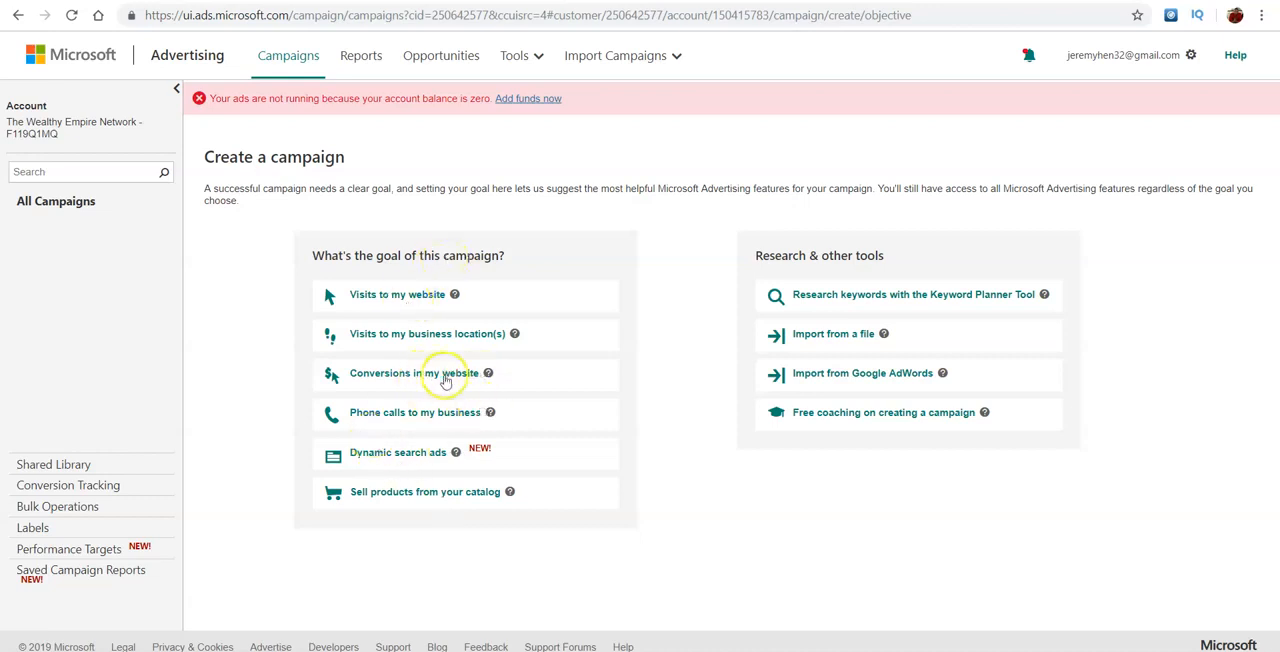
pyautogui.click(407, 298)
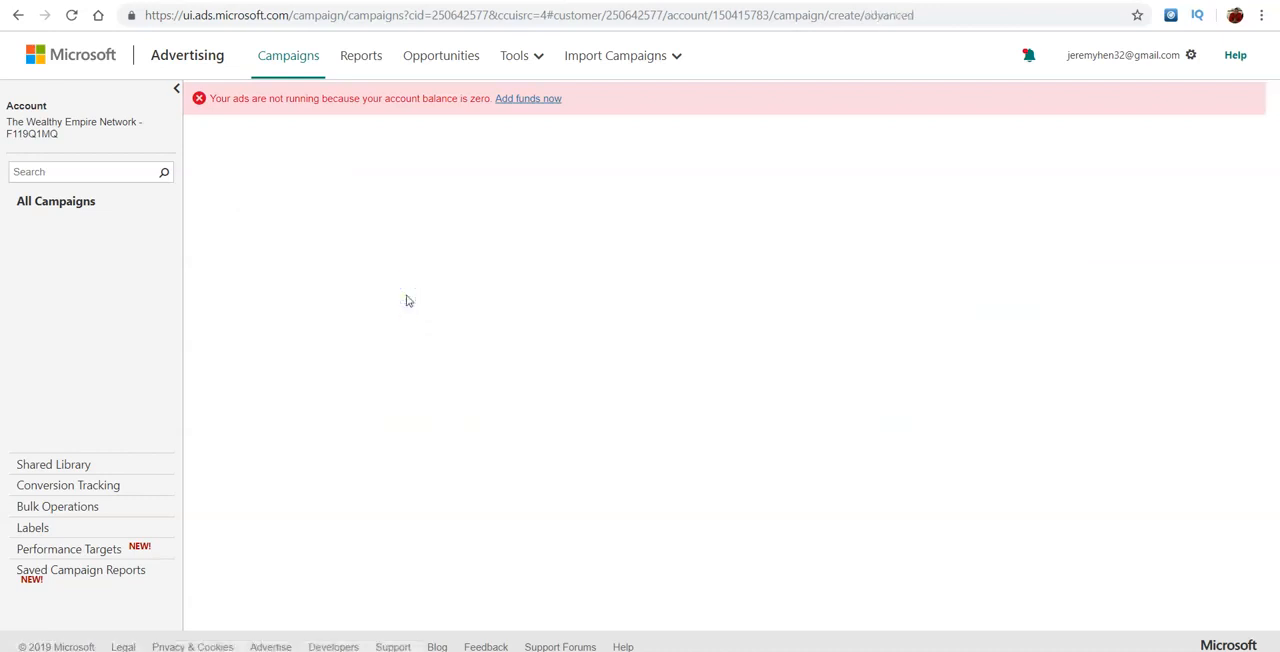
# - Name the campaign "krispy kreme" and set its individual budget to 5.00 USD per day
pyautogui.click(292, 243)
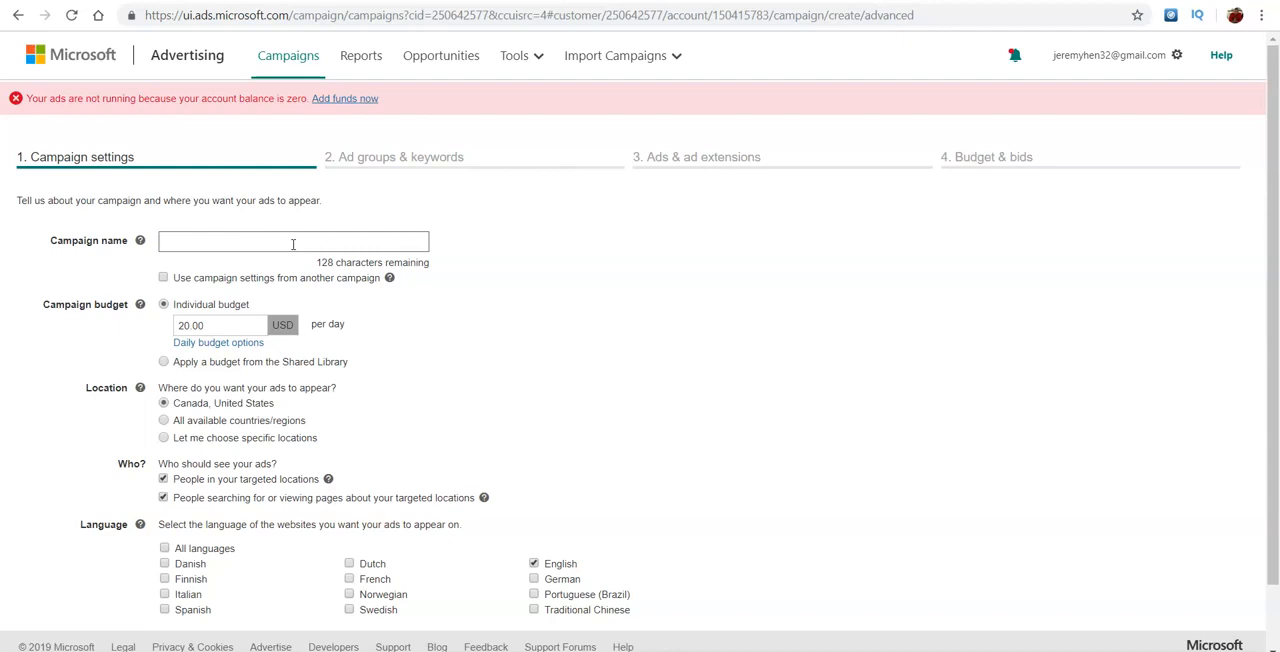
pyautogui.write('krispy')
pyautogui.click(475, 251)
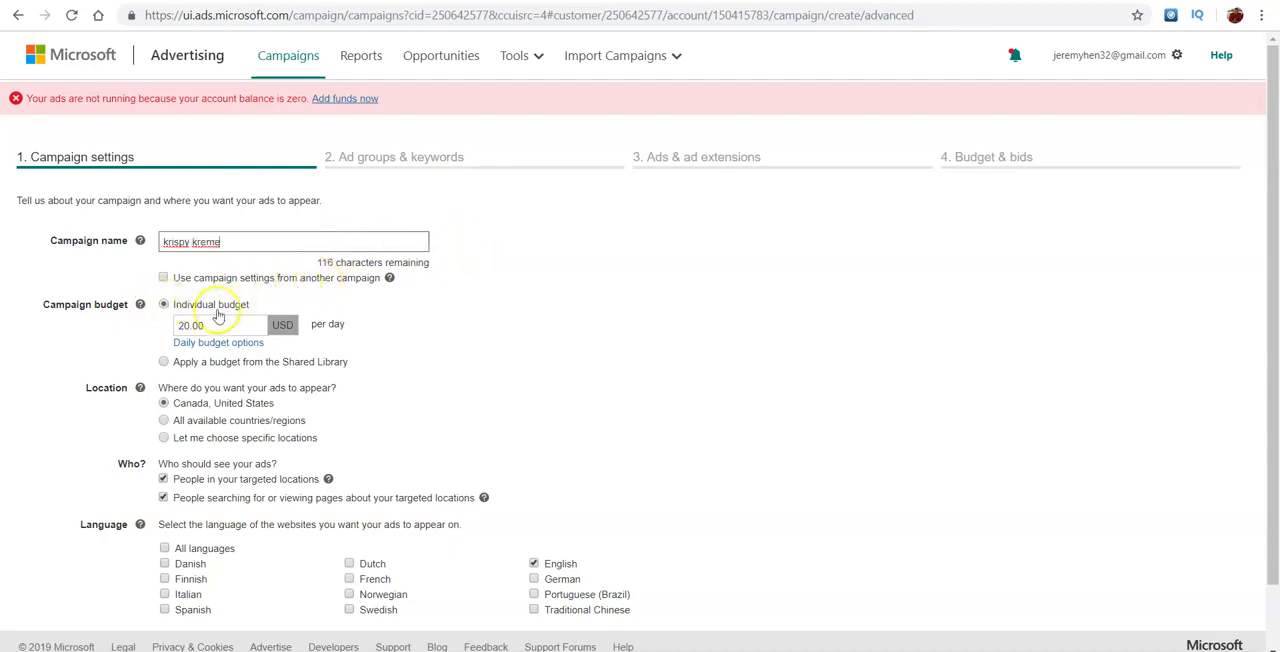
pyautogui.moveTo(195, 327); pyautogui.dragTo(124, 337)
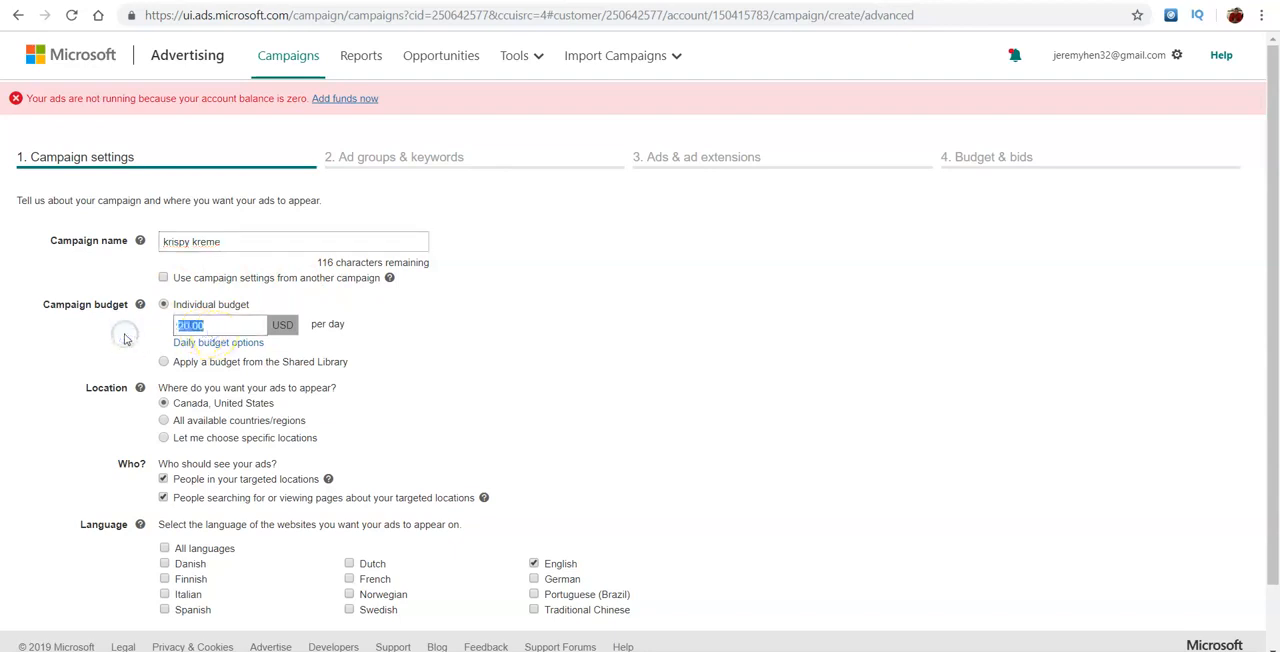
pyautogui.click(177, 344)
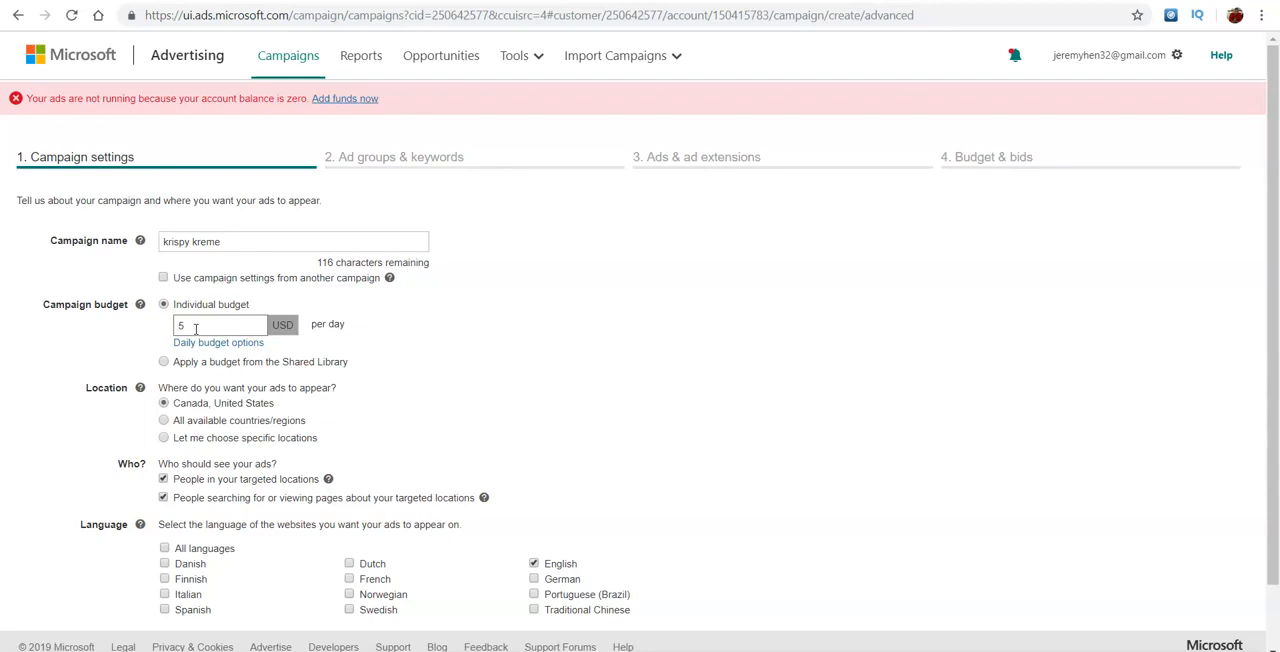
pyautogui.click(468, 338)
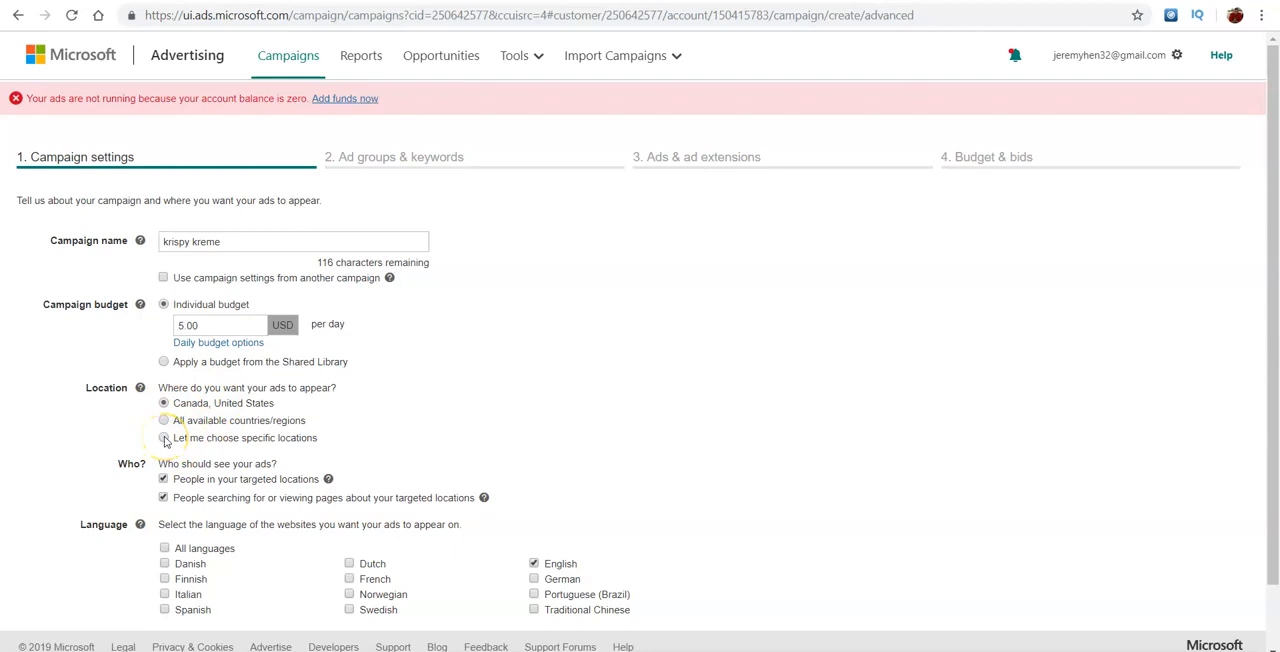
# - Restrict the campaign to specific locations and add the United States as a targeted location by searching "usa"
pyautogui.scroll(5, 165, 441)
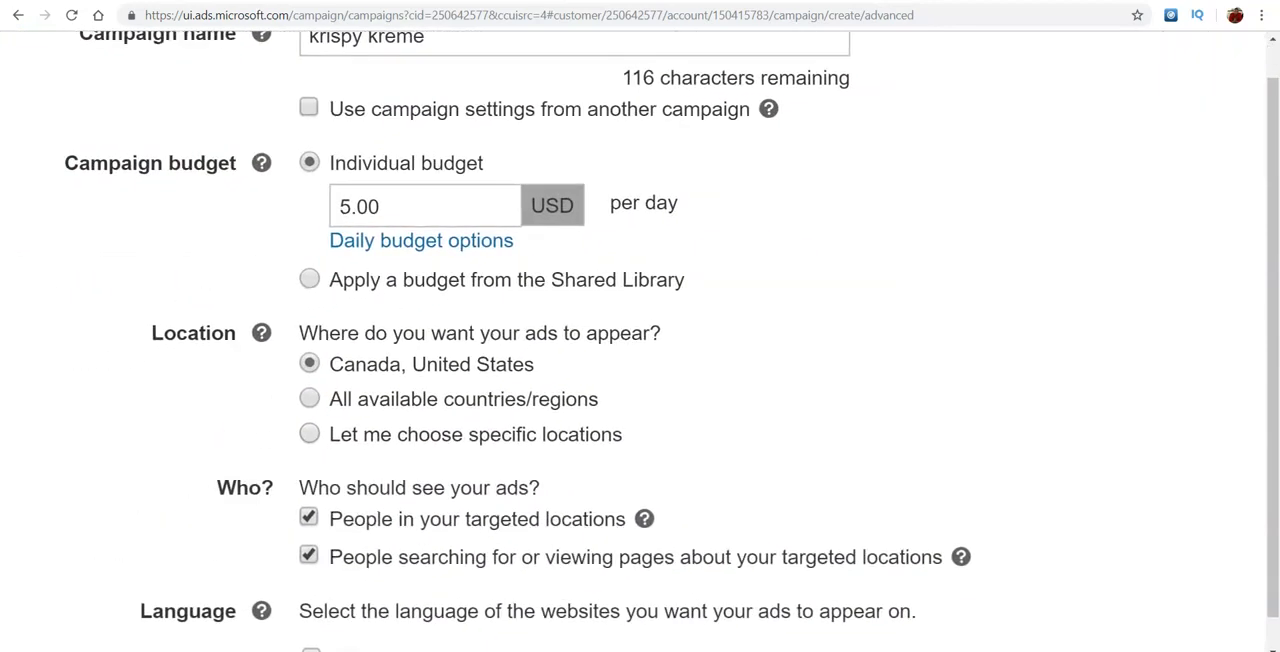
pyautogui.click(311, 436)
pyautogui.scroll(-3, 509, 400)
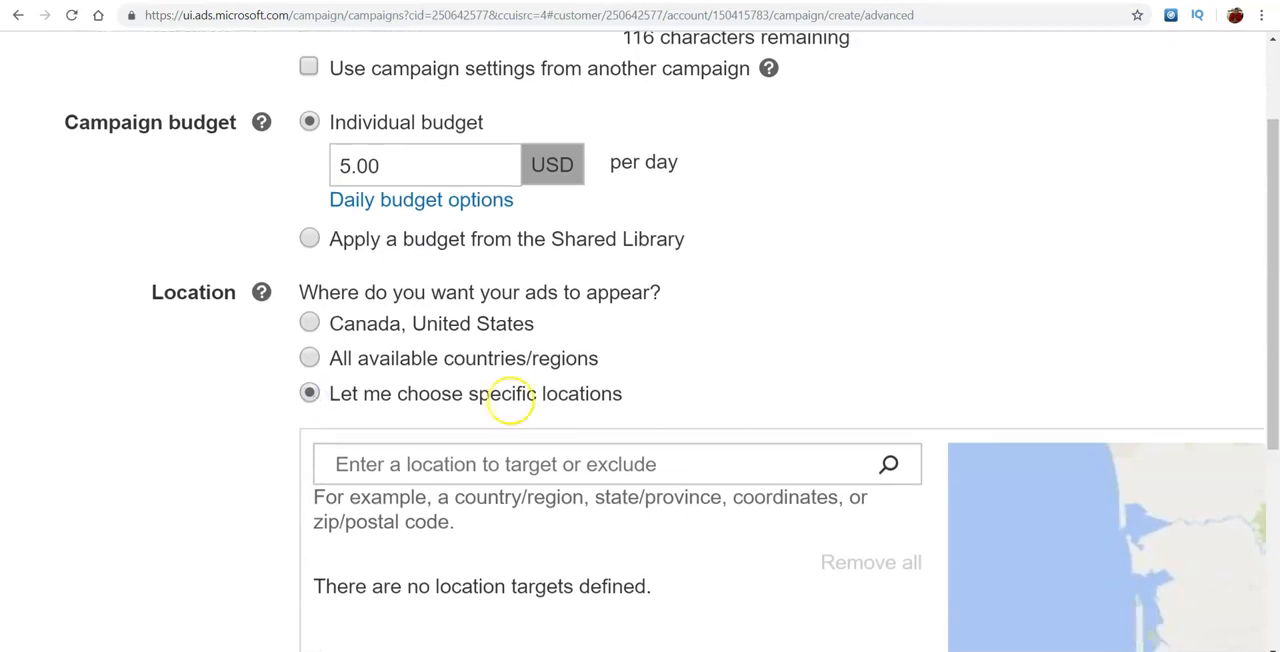
pyautogui.click(499, 351)
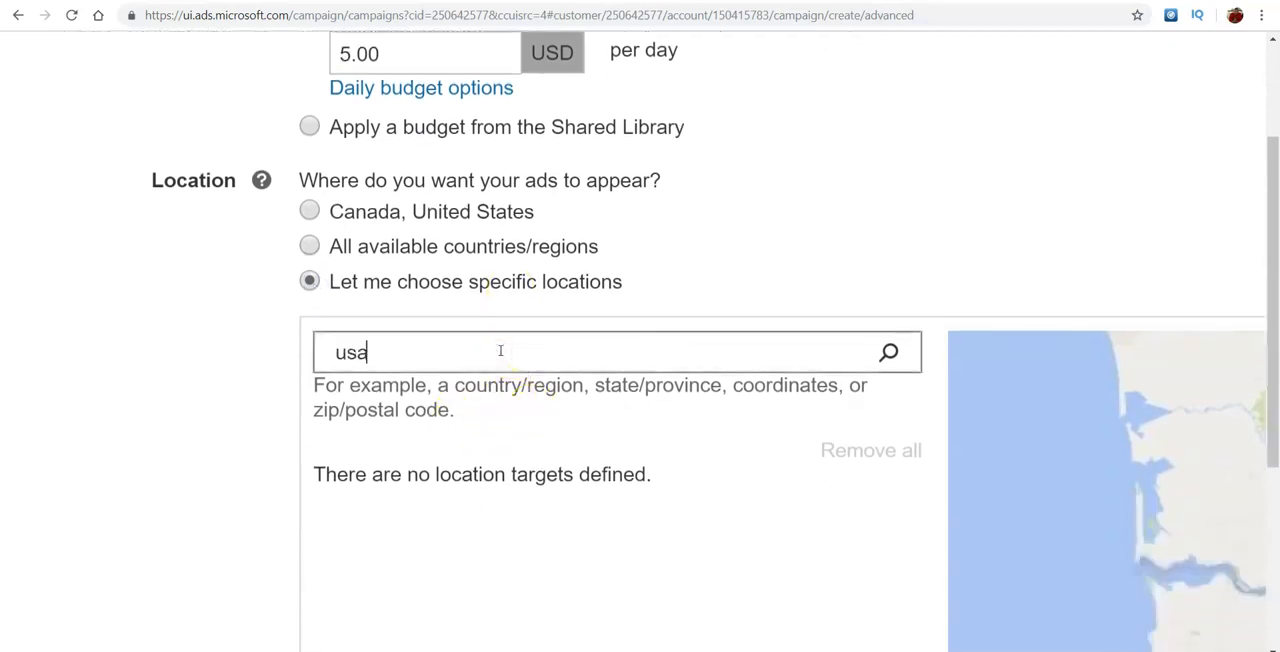
pyautogui.click(888, 352)
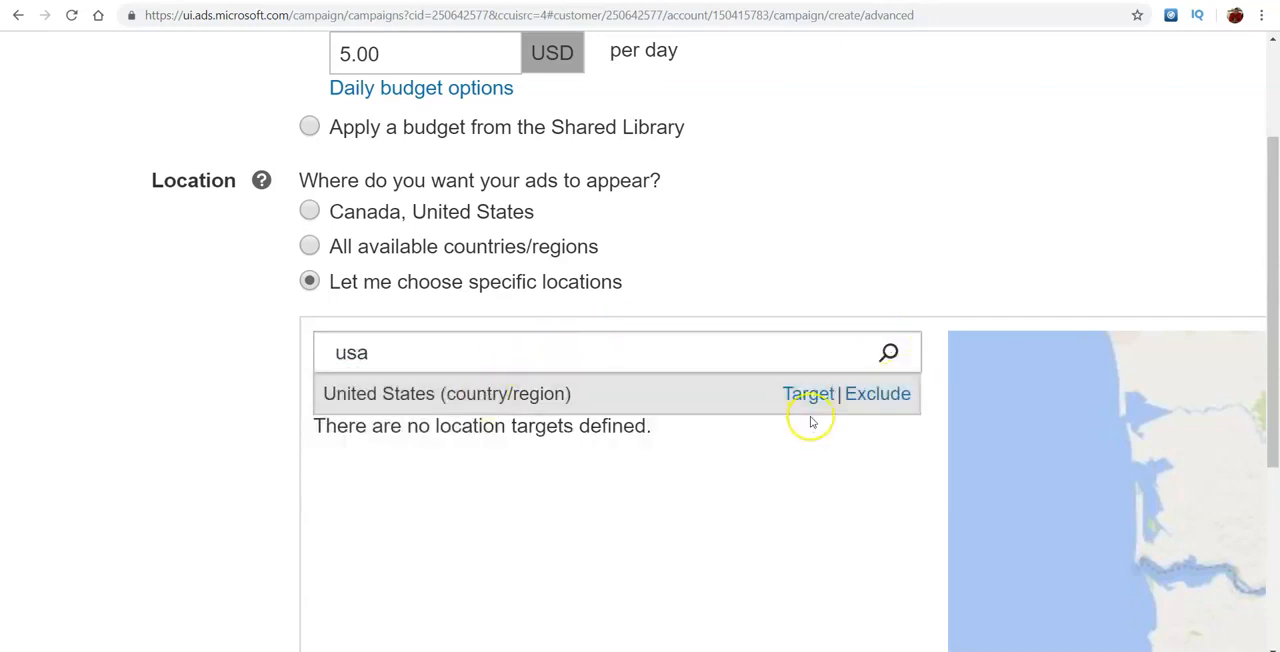
pyautogui.click(808, 395)
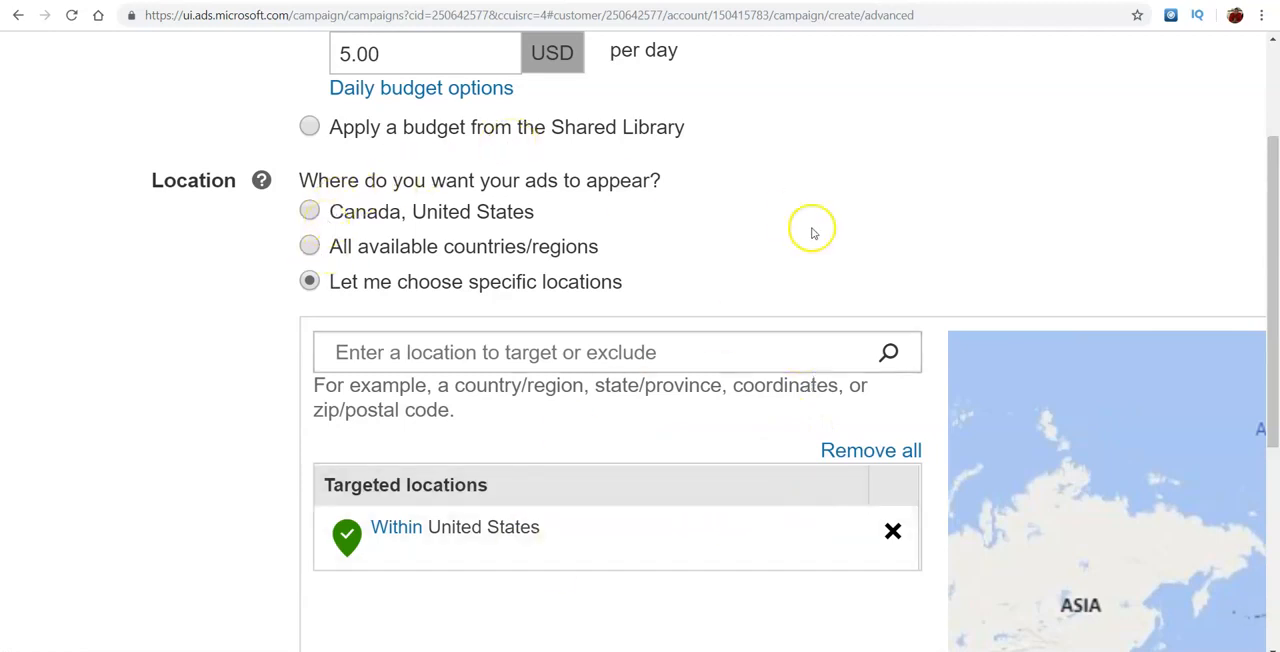
pyautogui.scroll(-2, 812, 232)
pyautogui.scroll(-3, 812, 232)
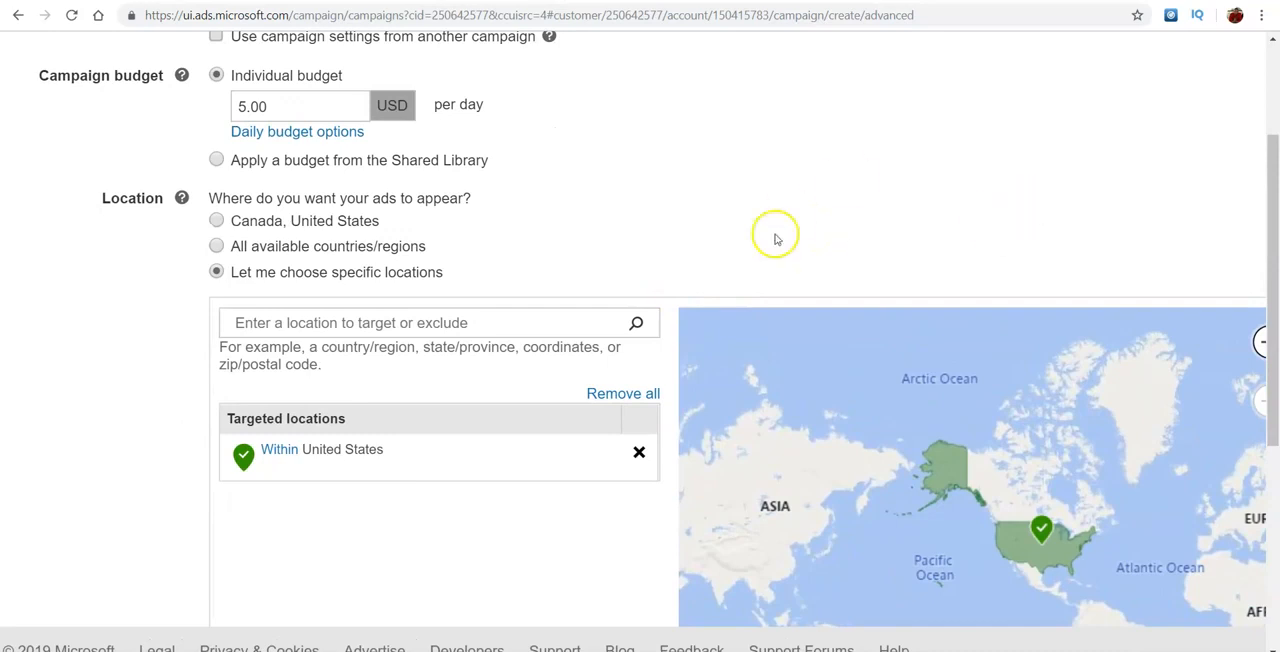
# - Keep targeting people in the targeted locations with English as the language, and save the campaign settings to continue
pyautogui.scroll(-2, 775, 233)
pyautogui.scroll(-5, 775, 233)
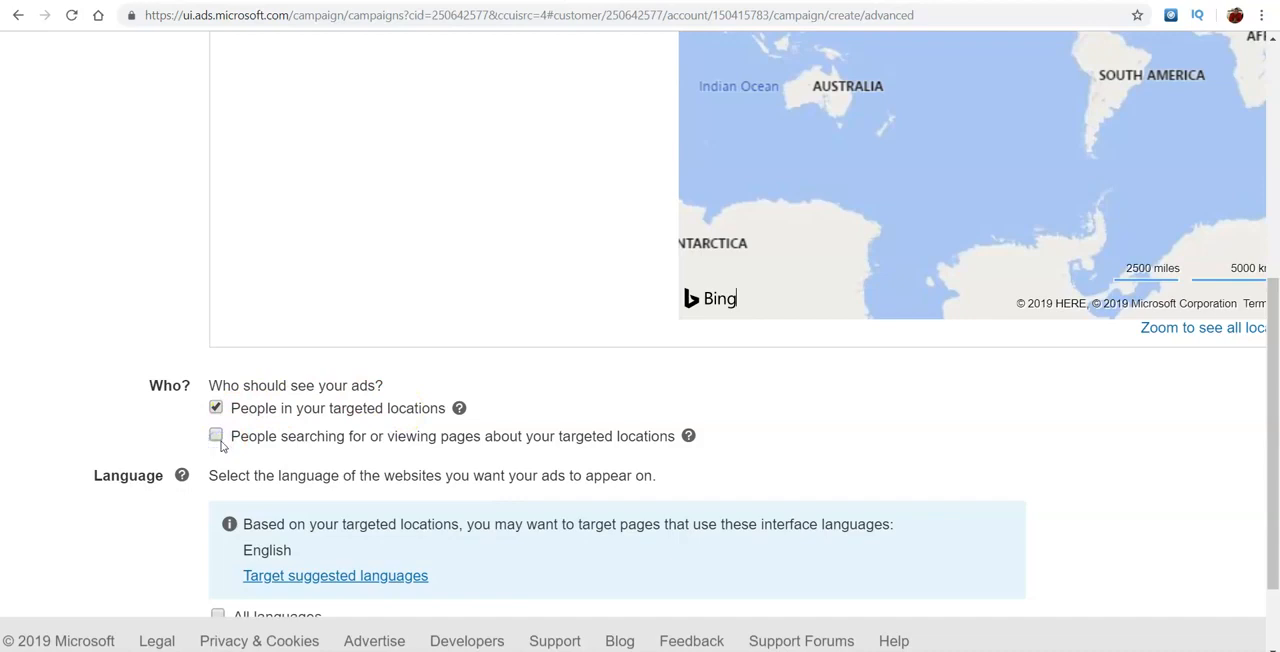
pyautogui.scroll(-2, 222, 446)
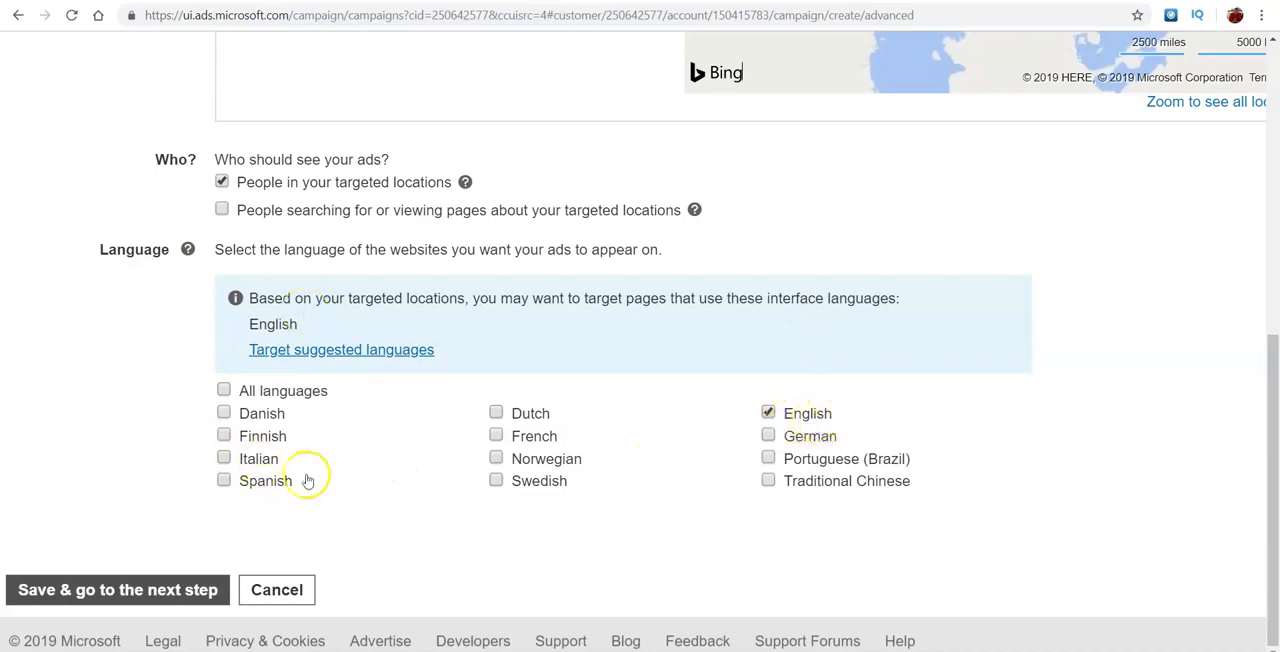
pyautogui.click(107, 590)
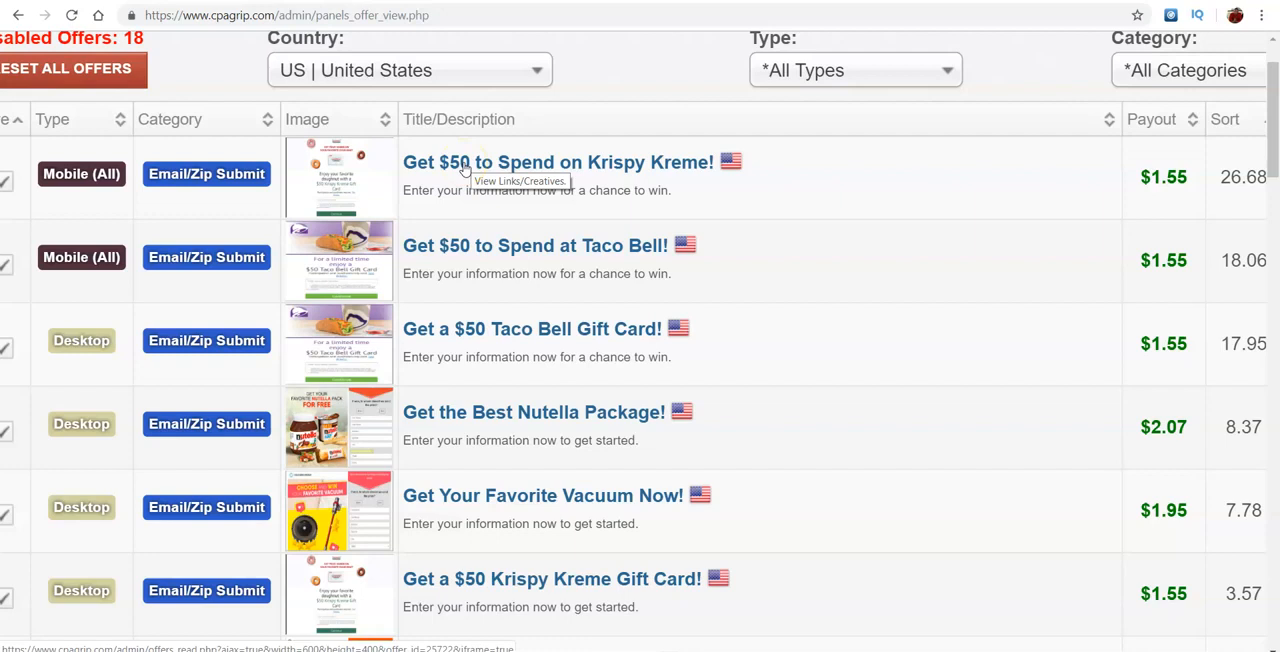
# - View the mobile "Get $50 to Spend on Krispy Kreme!" offer on CPAGrip, and save the Original Filled banner image from krispykreme.com
pyautogui.click(519, 170)
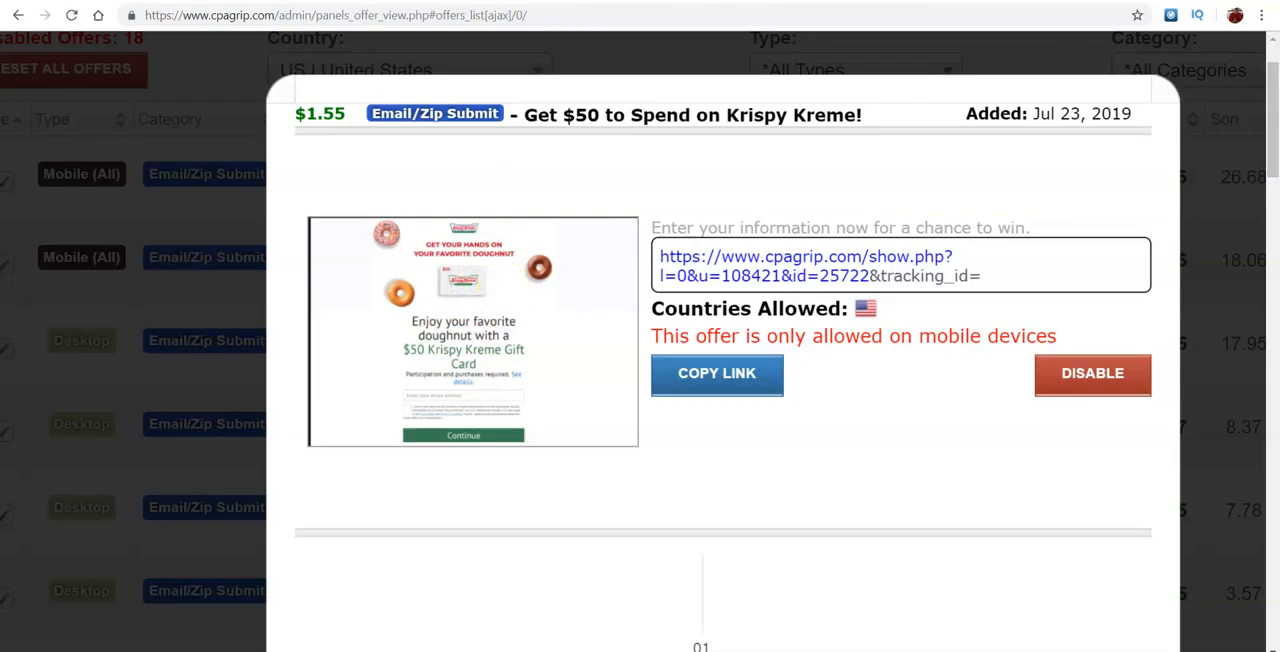
pyautogui.hotkey('ctrl', 'Tab')
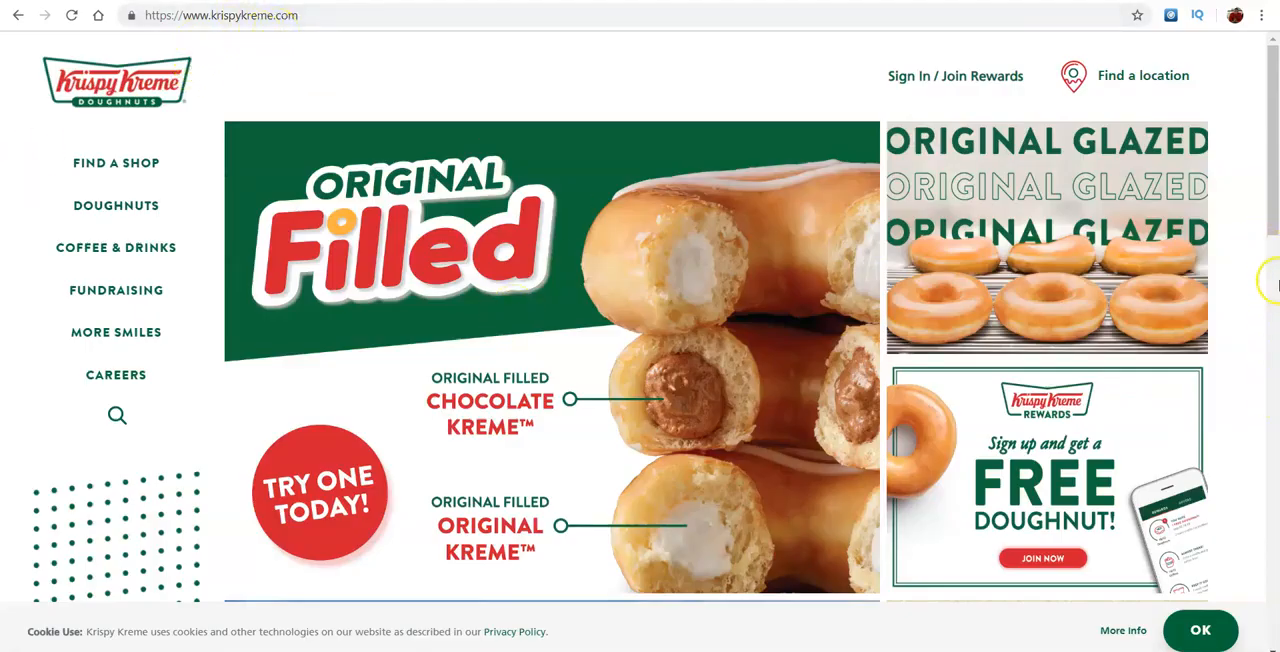
pyautogui.moveTo(1268, 220)
pyautogui.mouseDown()
pyautogui.moveTo(1260, 371)
pyautogui.moveTo(1201, 629)
pyautogui.moveTo(1268, 237)
pyautogui.mouseUp()
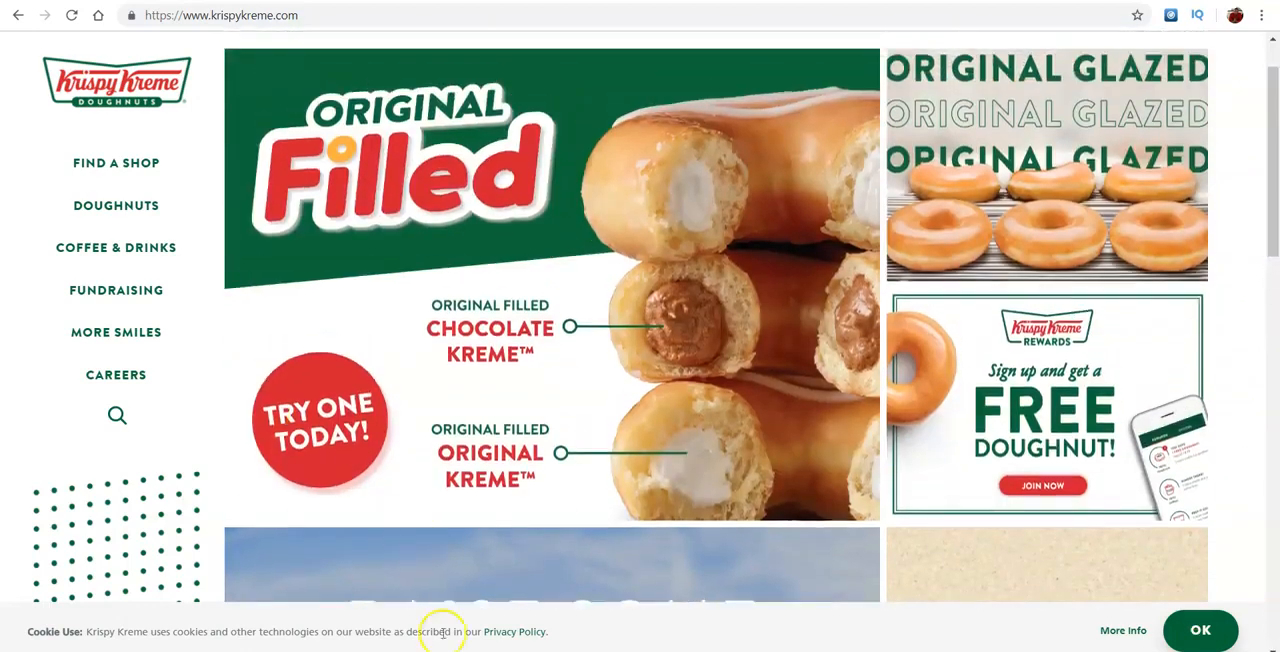
pyautogui.rightClick(470, 151)
pyautogui.click(525, 301)
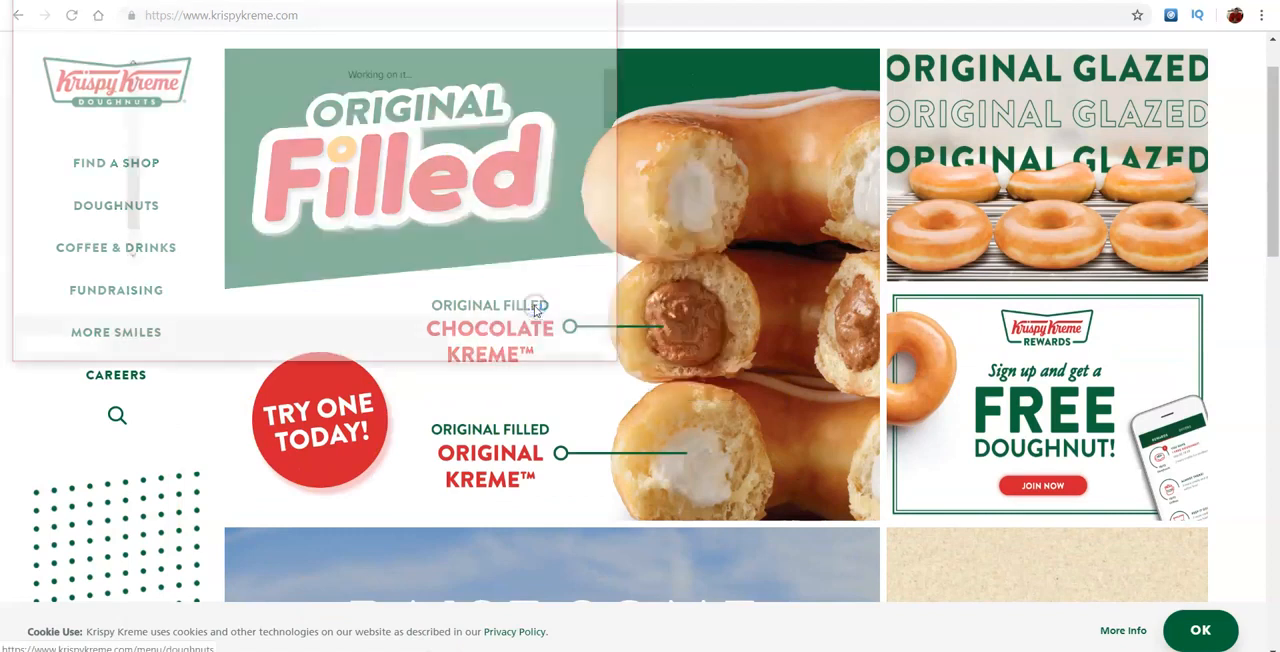
pyautogui.click(490, 344)
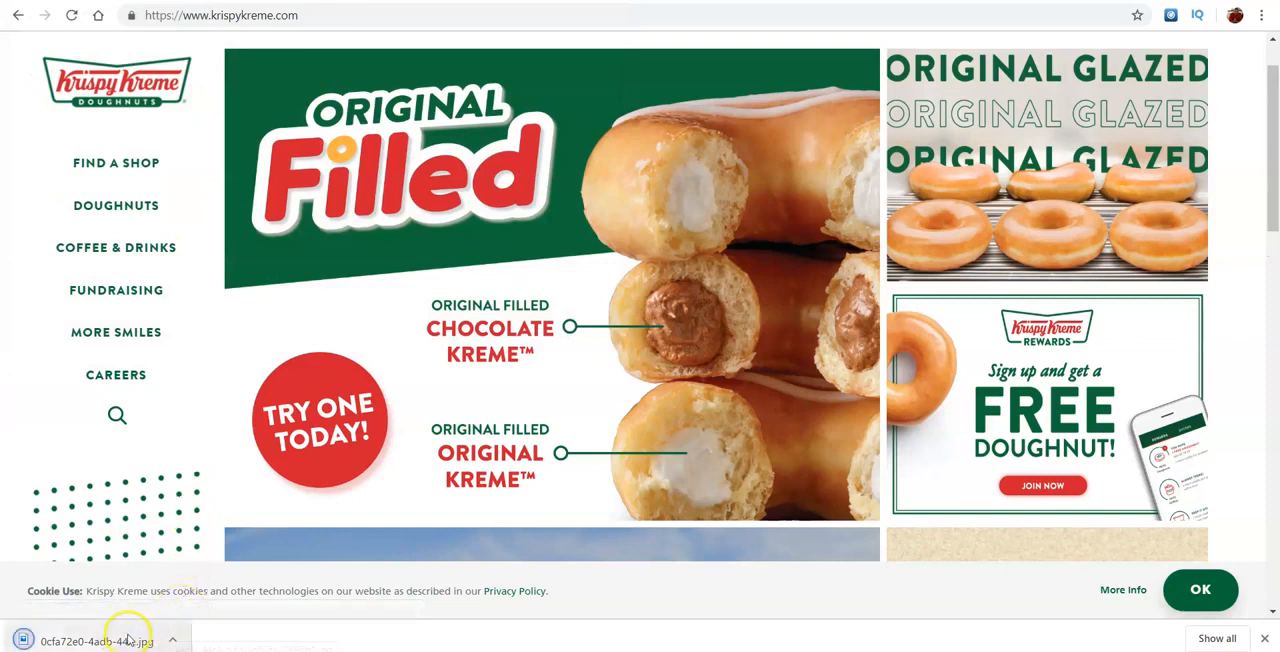
# - Switch to the krispykreme page in Leadpages and add an Image widget to the empty hero section
pyautogui.click(786, 1)
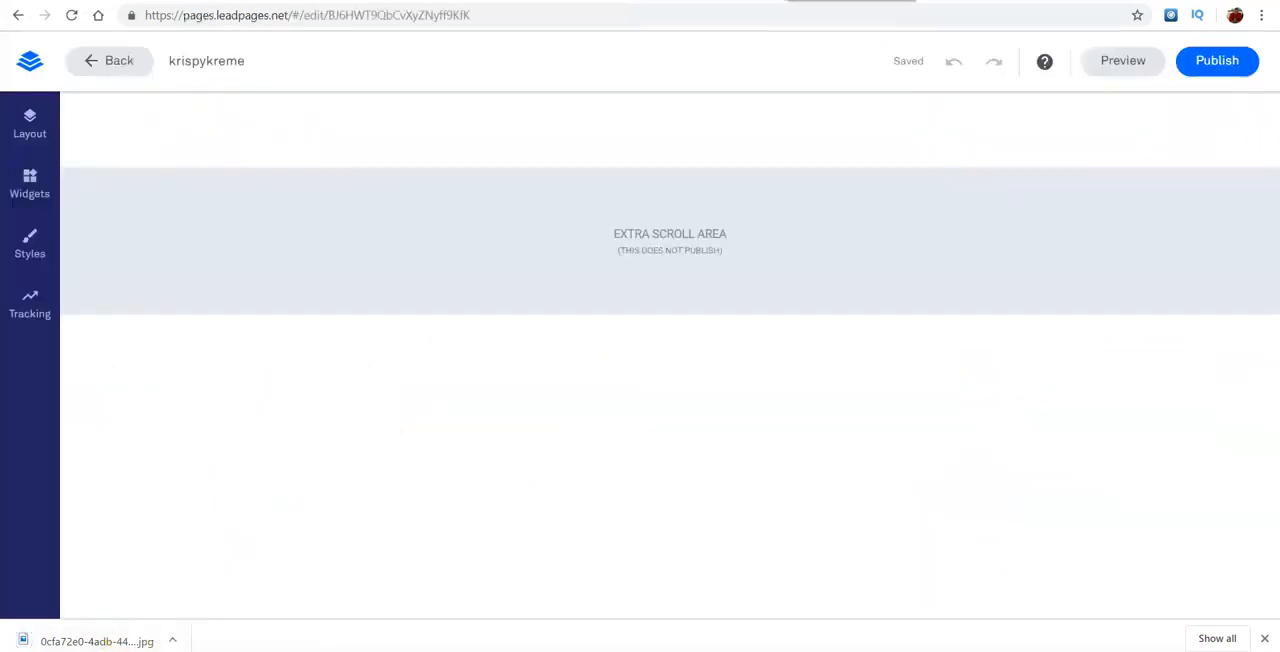
pyautogui.click(31, 183)
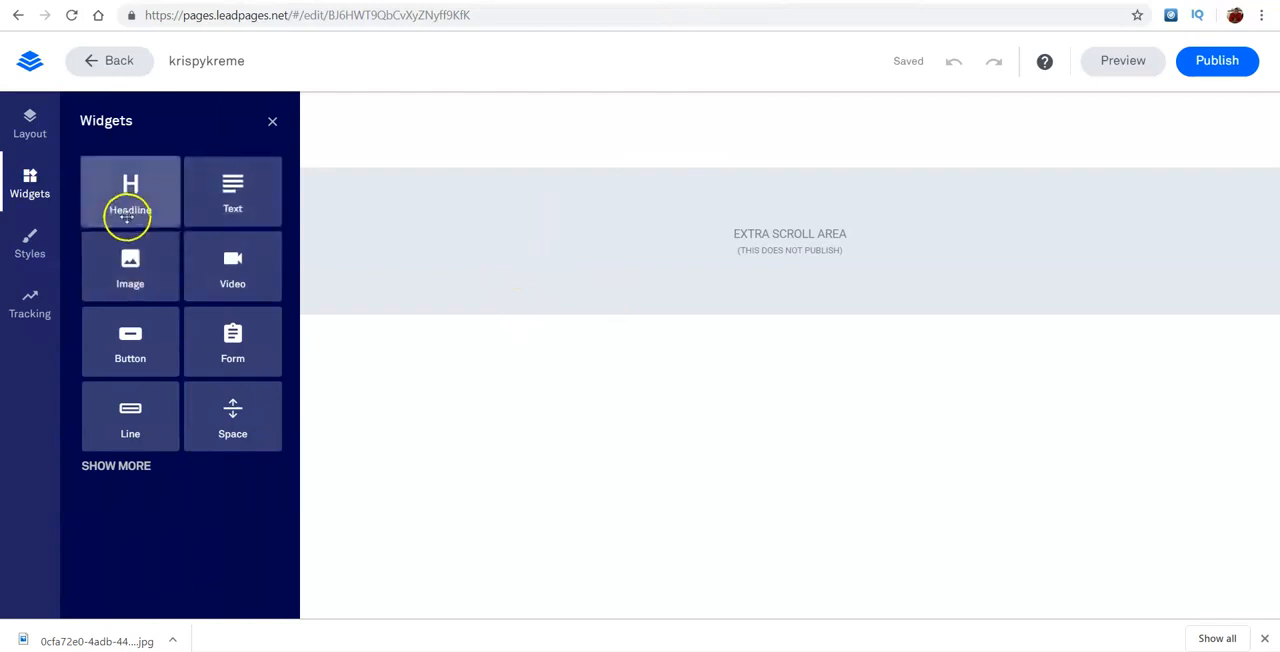
pyautogui.moveTo(100, 266); pyautogui.dragTo(517, 149)
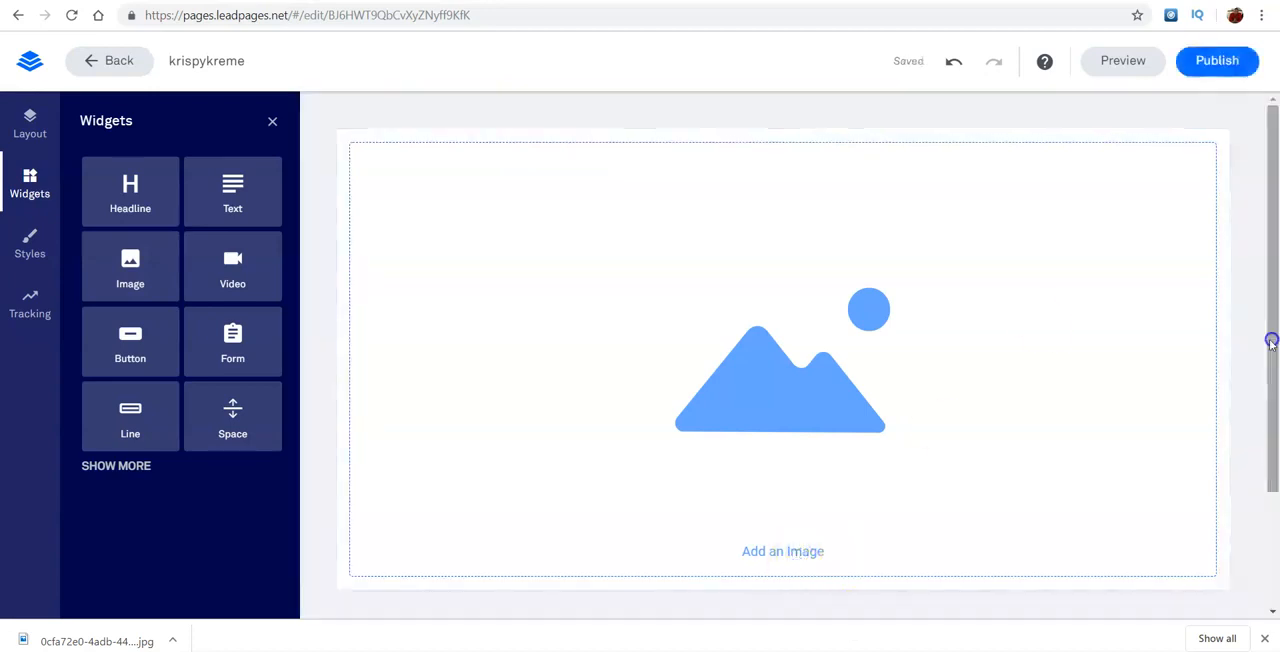
pyautogui.scroll(-1, 1203, 357)
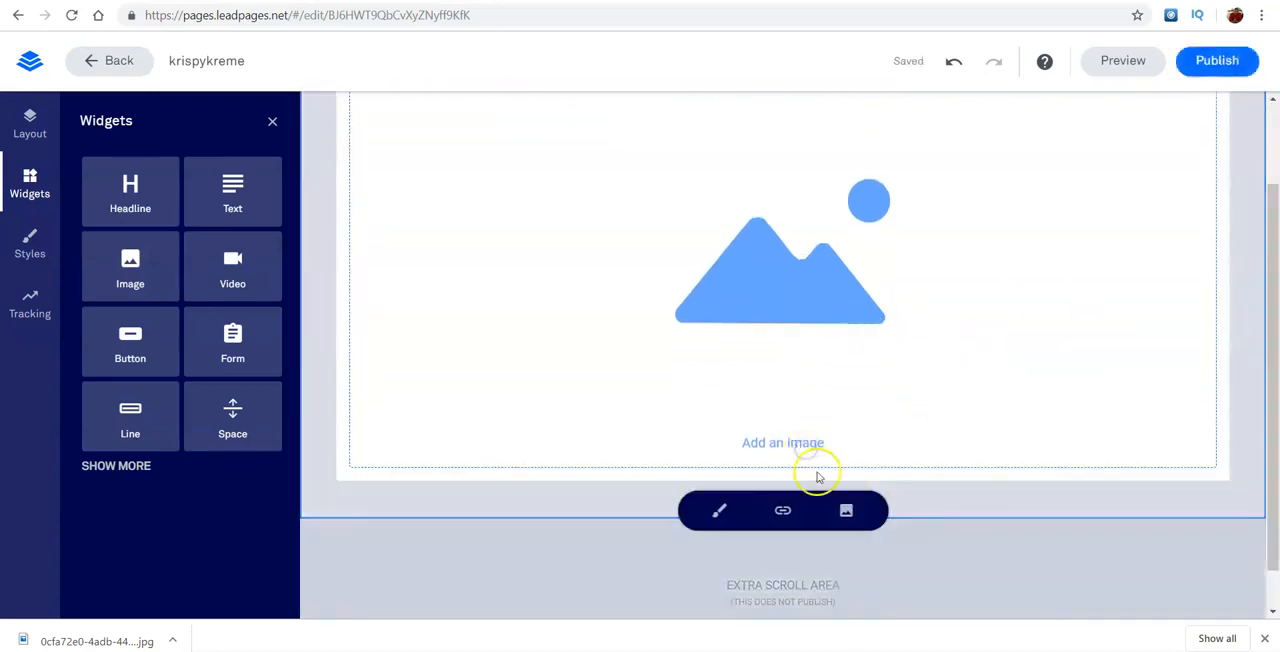
# - Upload 0cfa72e0-4adb-44c4-b3de-d52fa33e96b1.jpg from the Downloads folder and insert it into the image widget
pyautogui.click(838, 503)
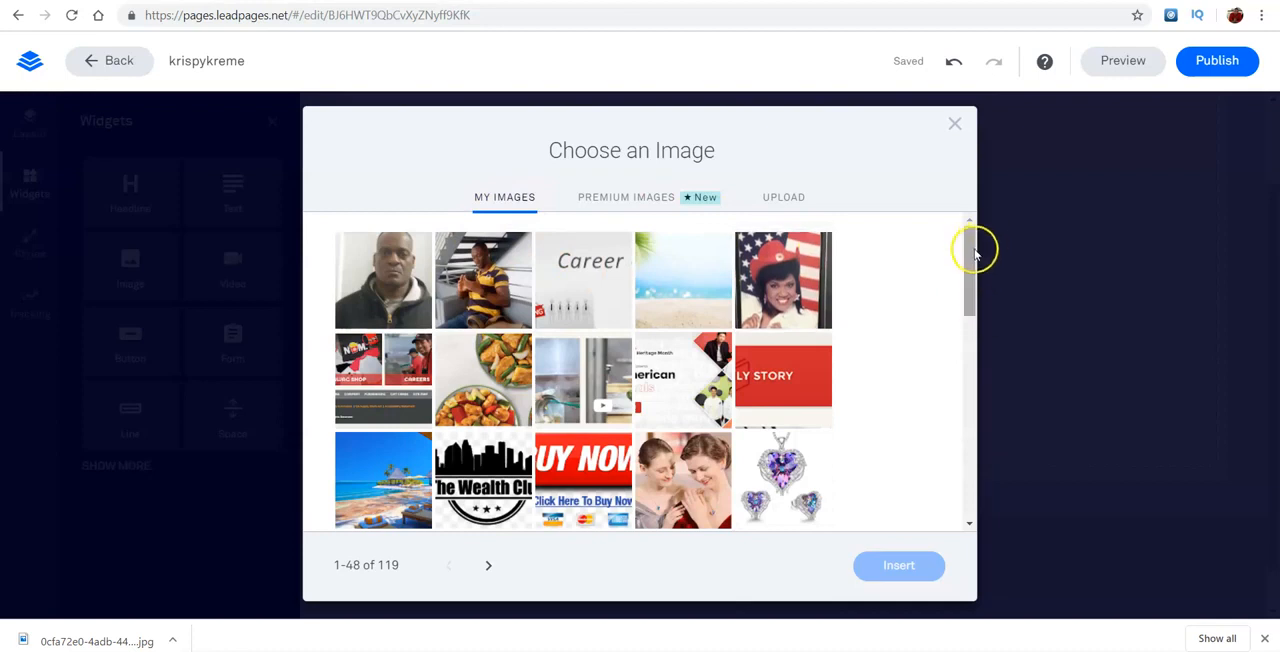
pyautogui.click(785, 199)
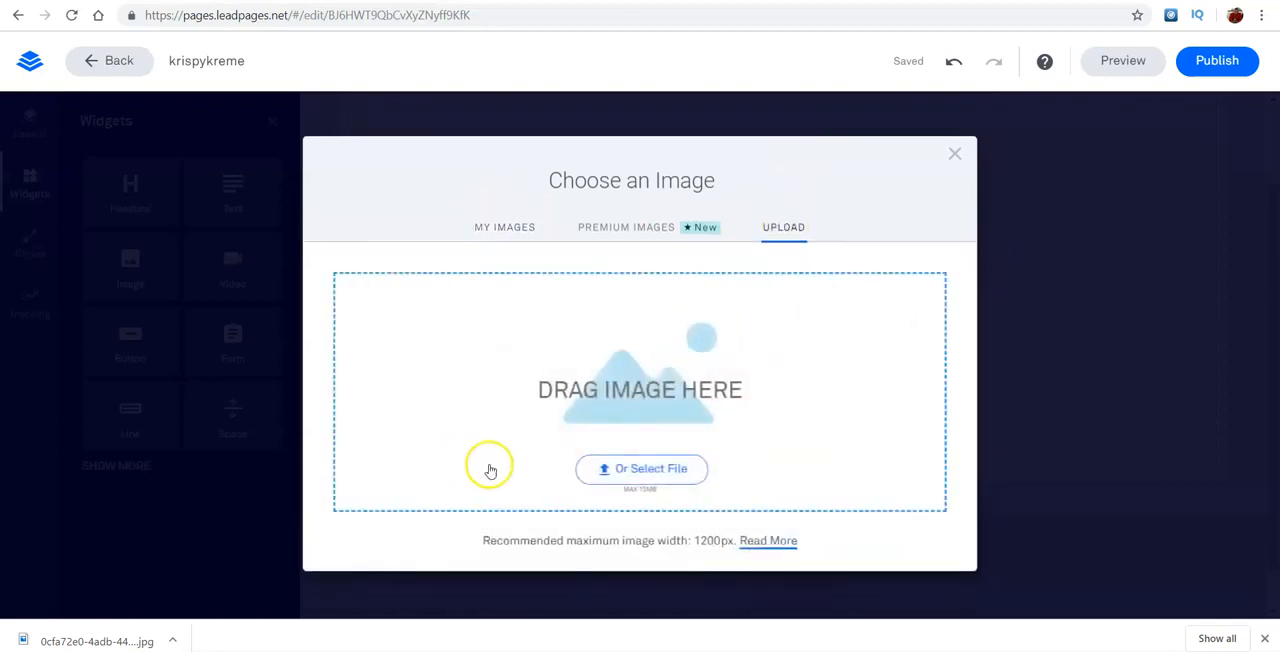
pyautogui.click(619, 472)
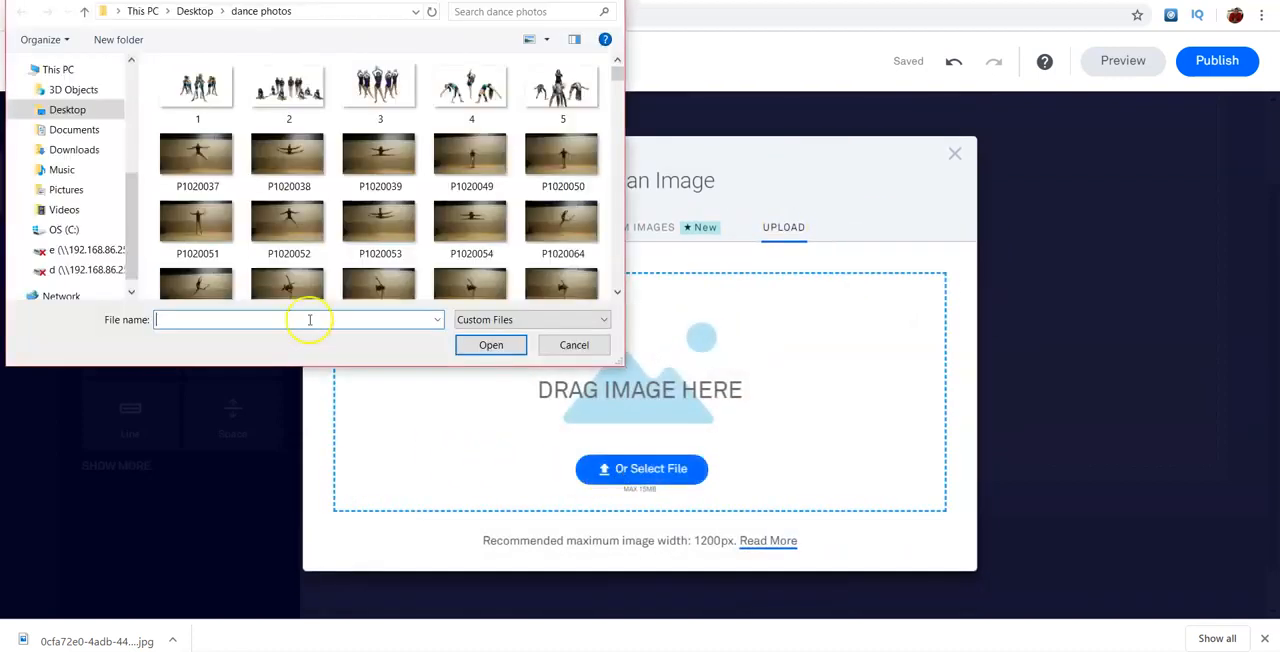
pyautogui.click(88, 131)
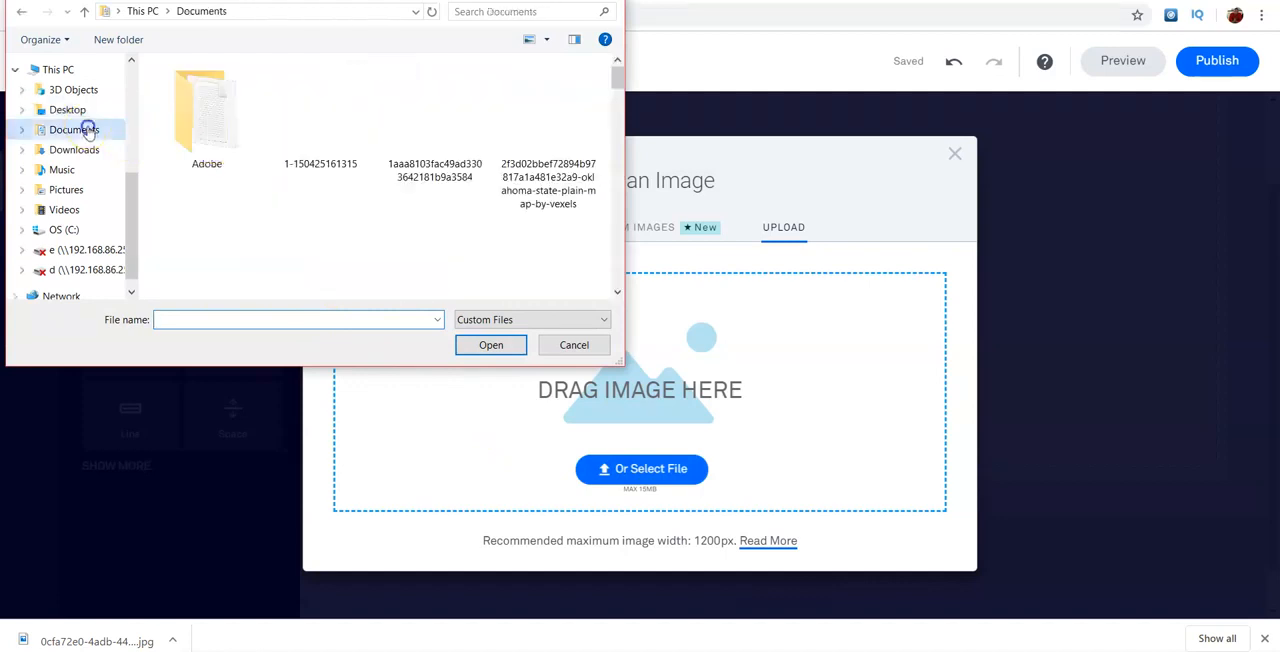
pyautogui.click(78, 149)
pyautogui.click(260, 324)
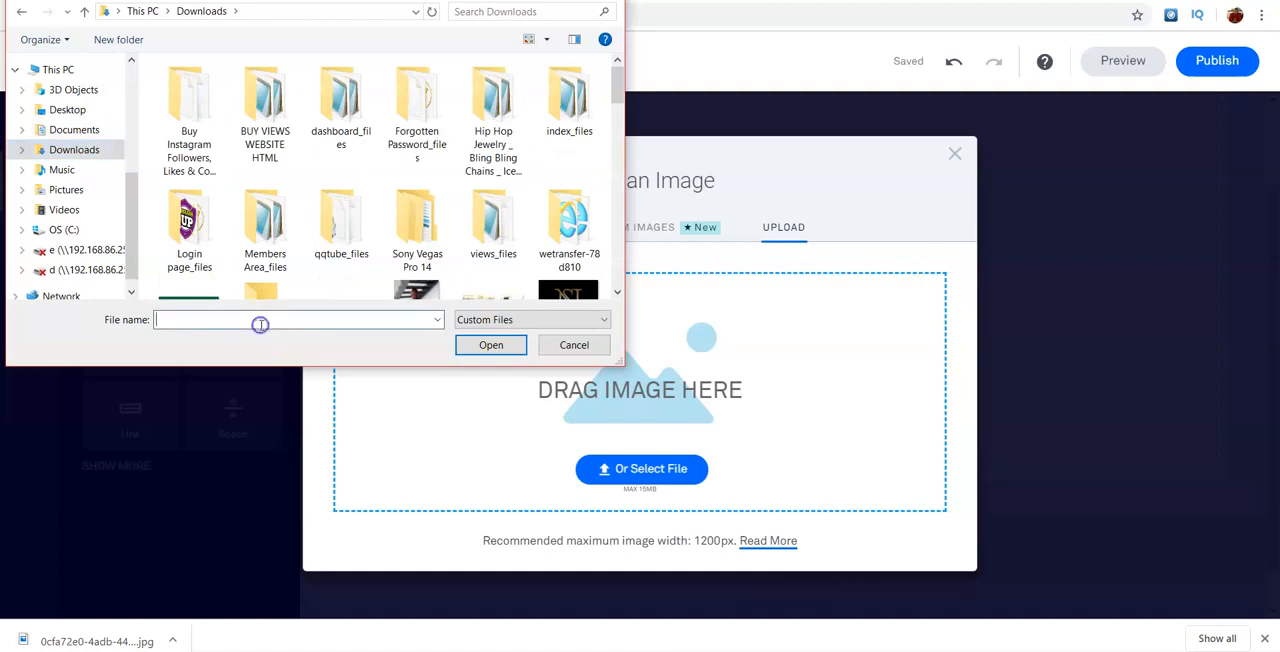
pyautogui.write('0')
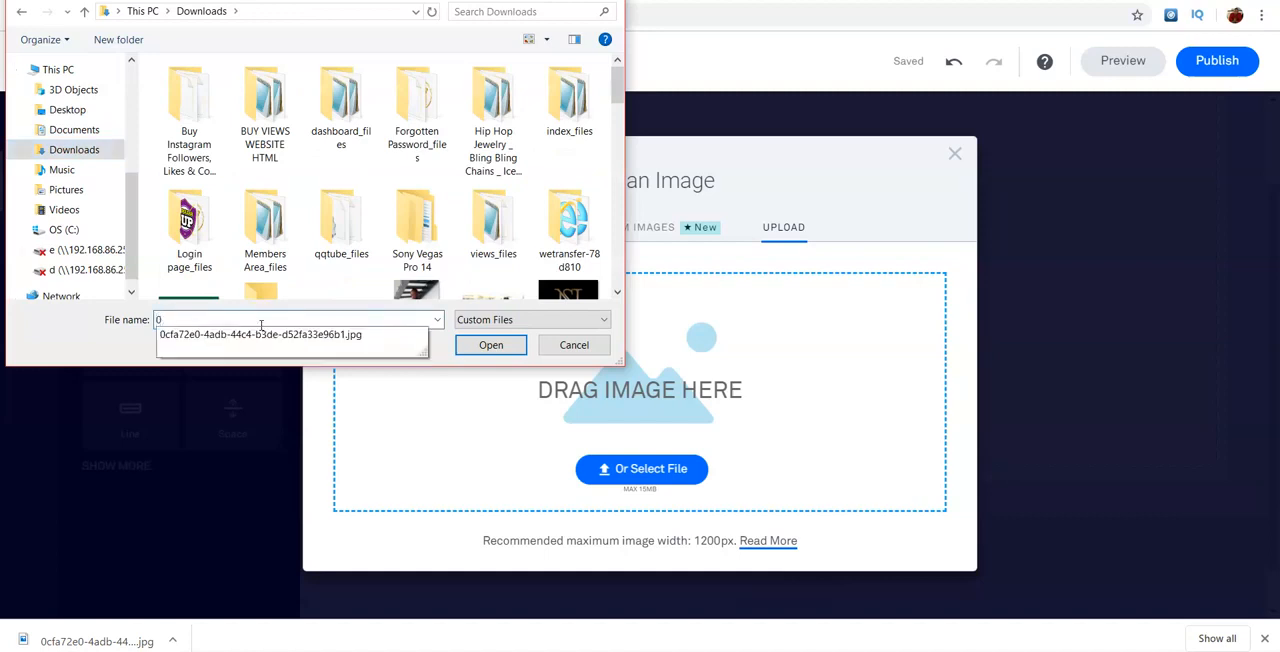
pyautogui.click(275, 337)
pyautogui.click(503, 346)
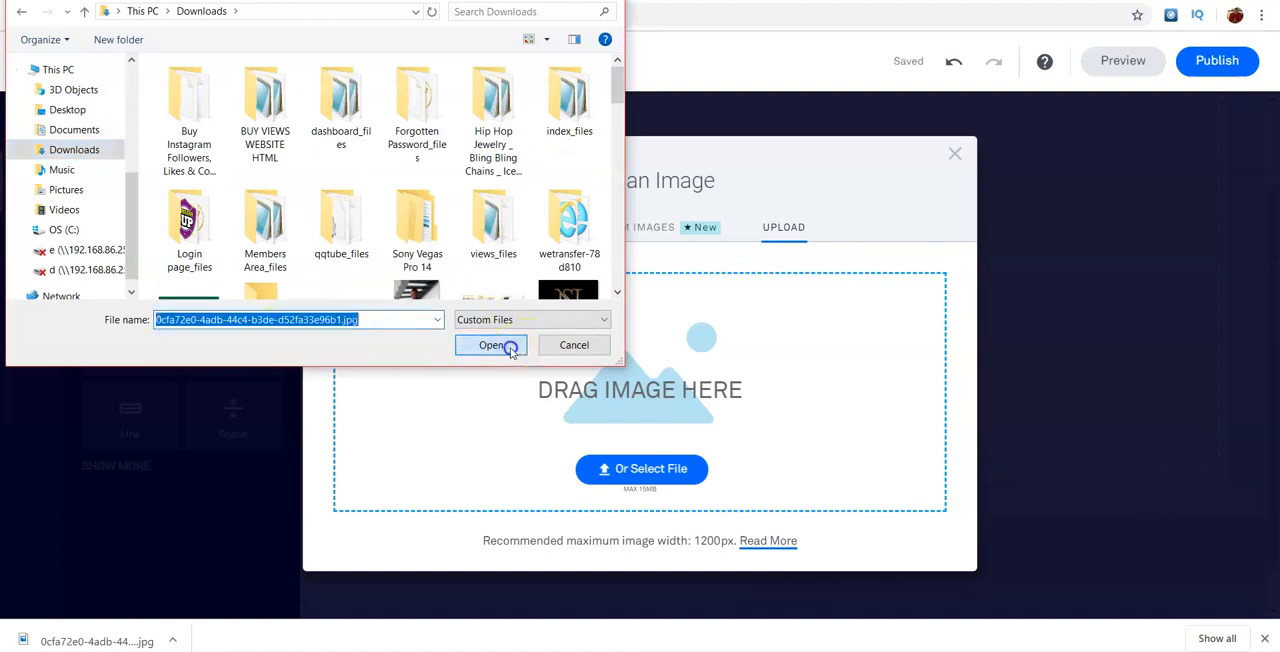
pyautogui.click(779, 464)
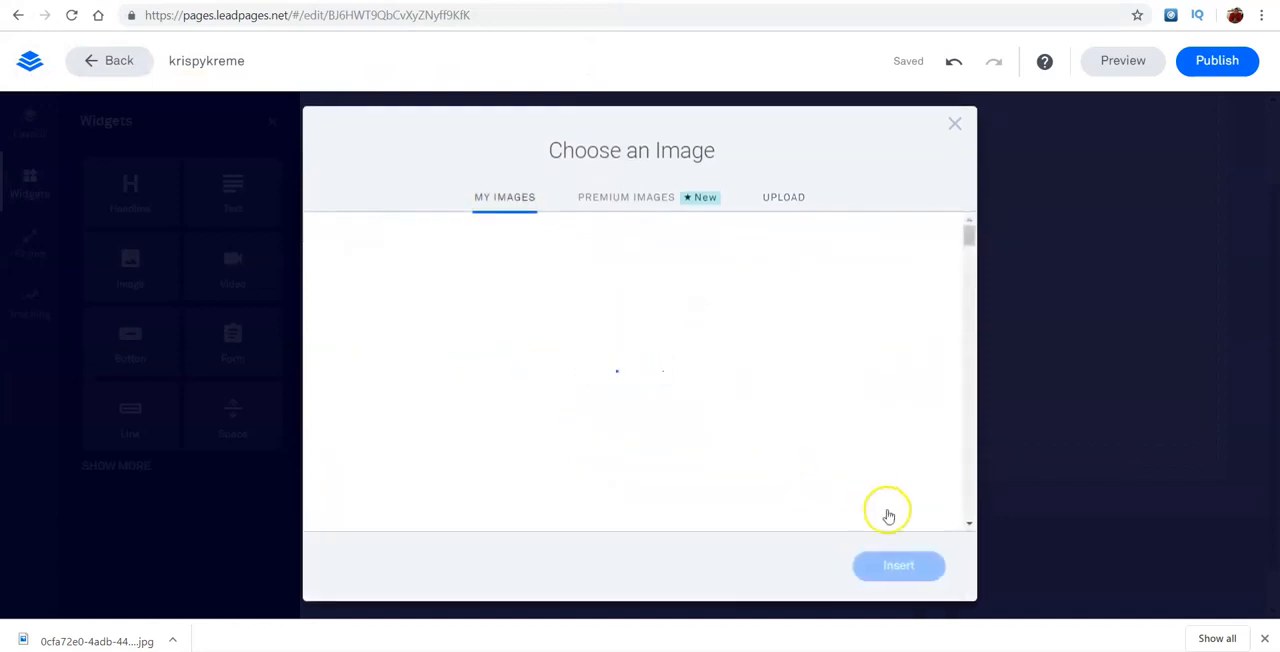
pyautogui.click(899, 566)
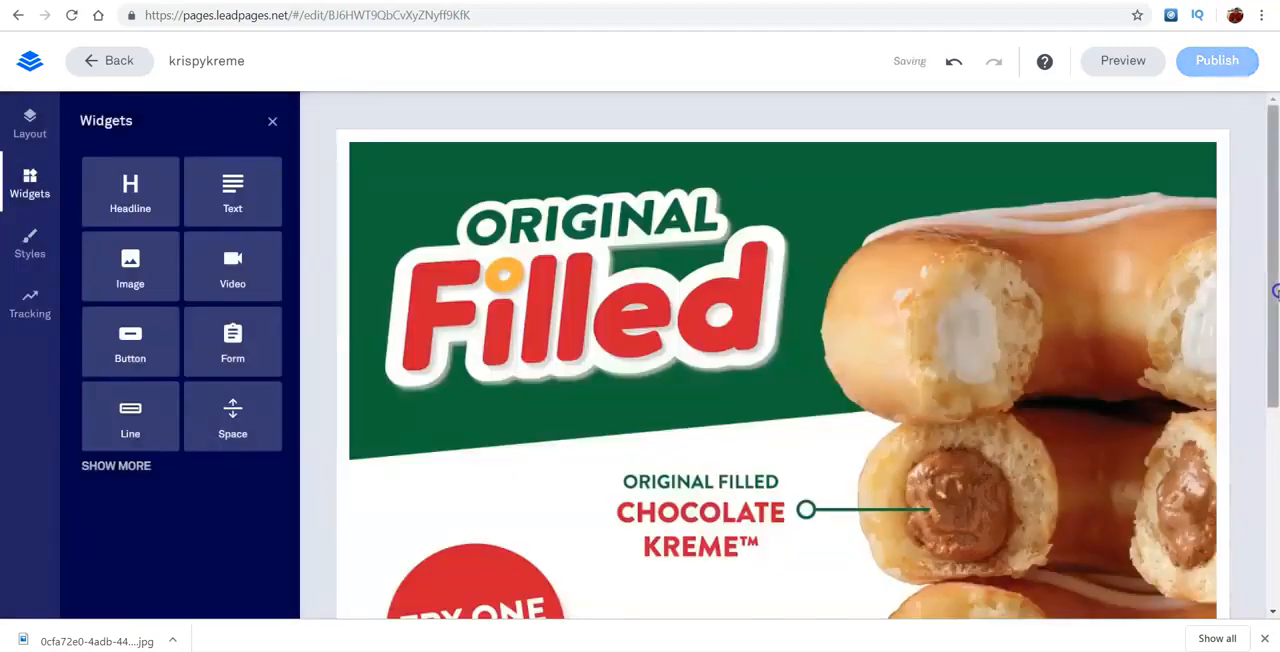
# - Try to place a Space widget beside the doughnut image in the hero section
pyautogui.click(120, 467)
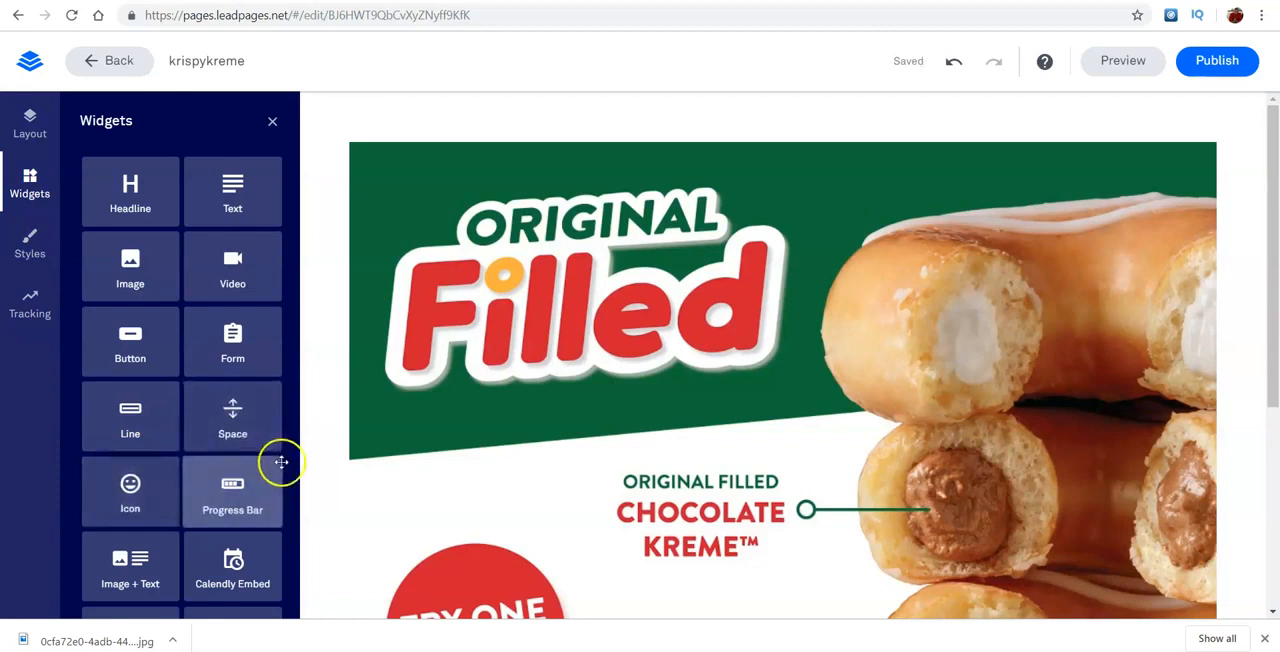
pyautogui.moveTo(240, 417); pyautogui.dragTo(349, 377)
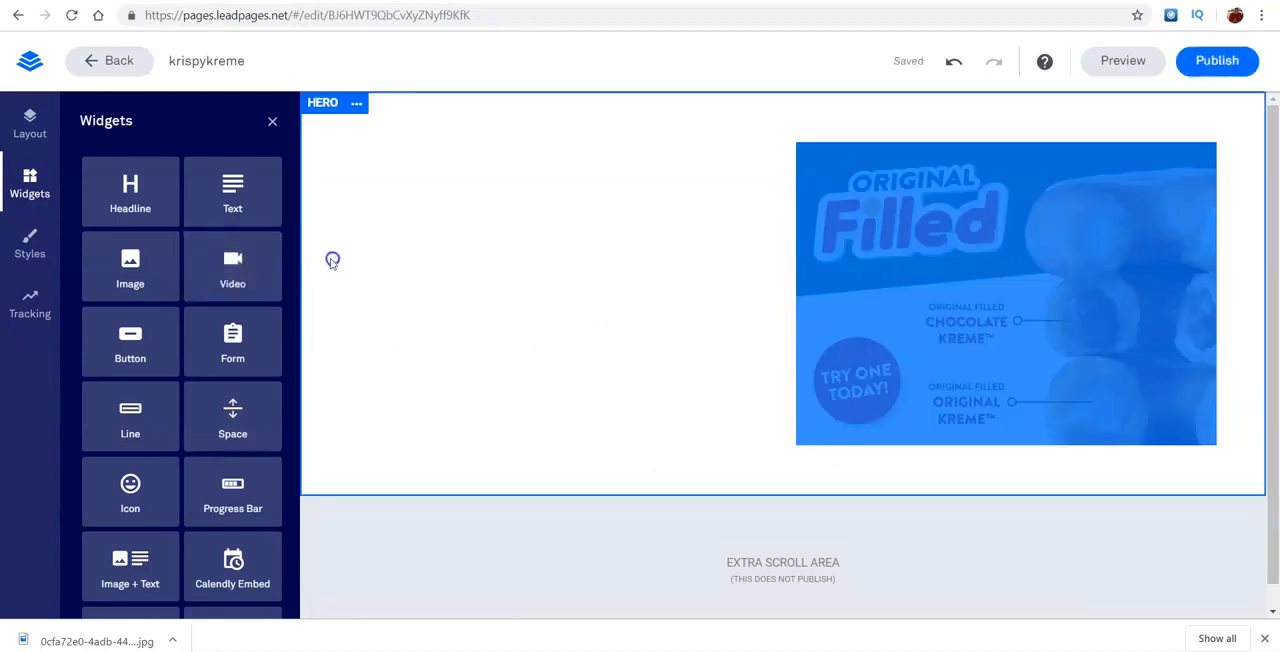
pyautogui.click(1036, 262)
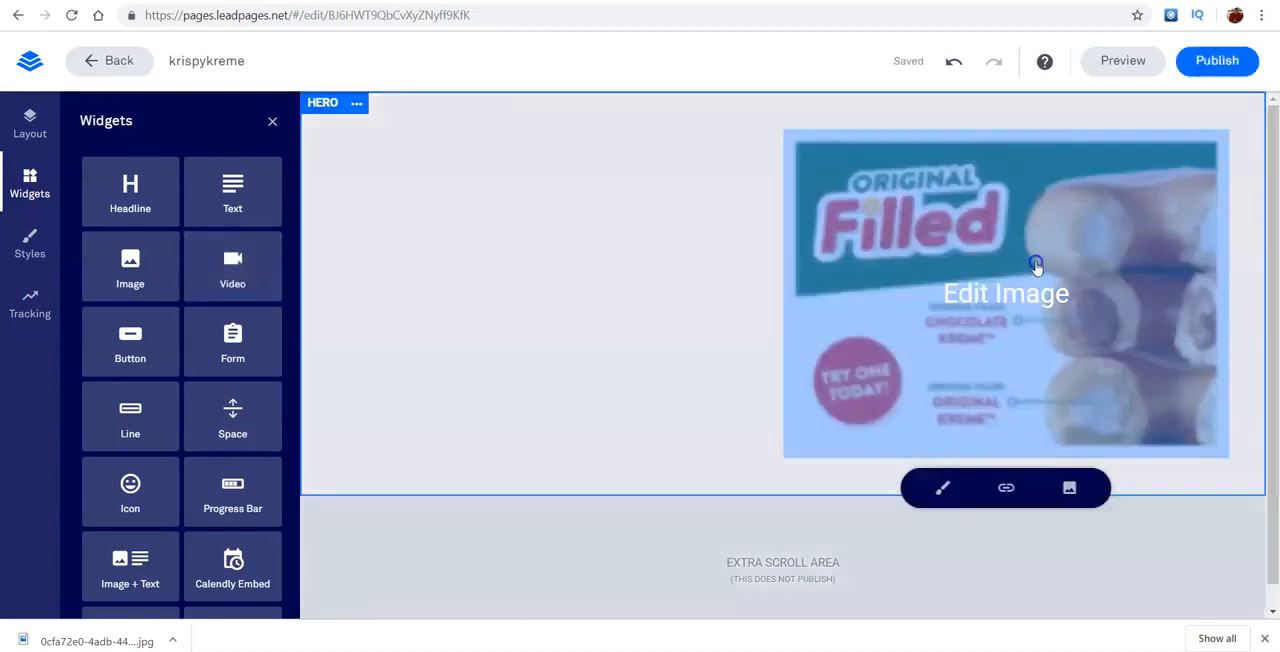
pyautogui.click(612, 174)
pyautogui.click(592, 129)
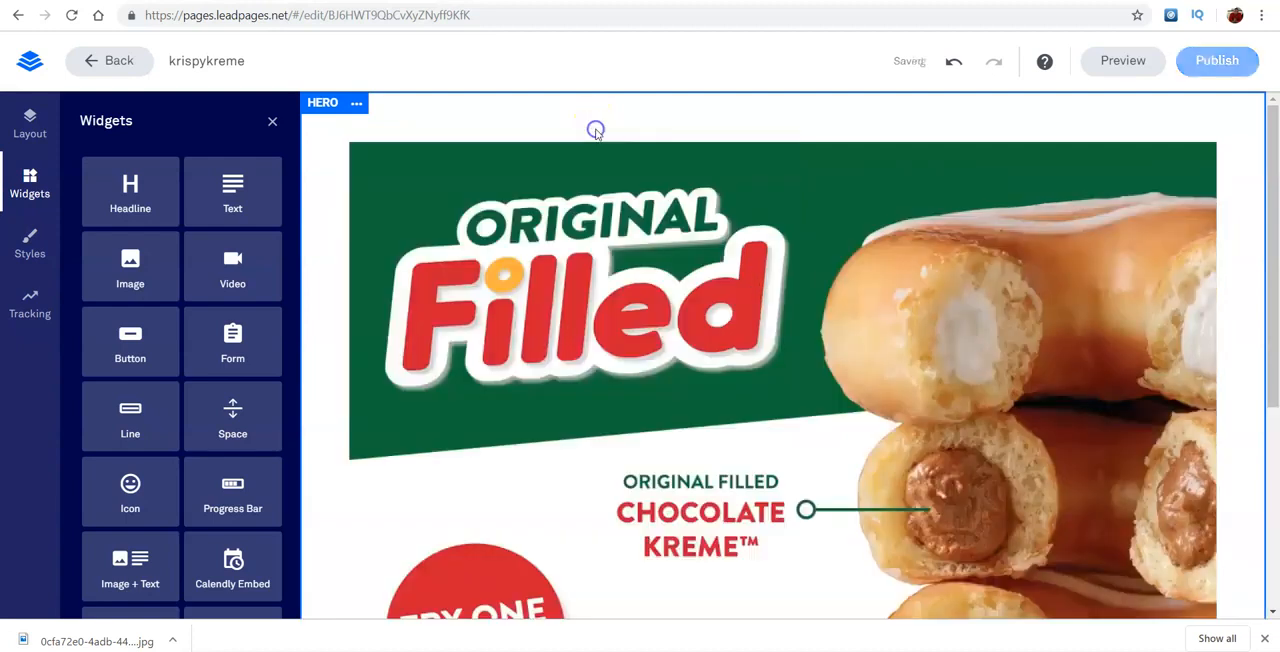
# - Add a Headline widget above the doughnut image in the hero section
pyautogui.moveTo(1276, 231)
pyautogui.mouseDown()
pyautogui.moveTo(1274, 432)
pyautogui.moveTo(1274, 222)
pyautogui.mouseUp()
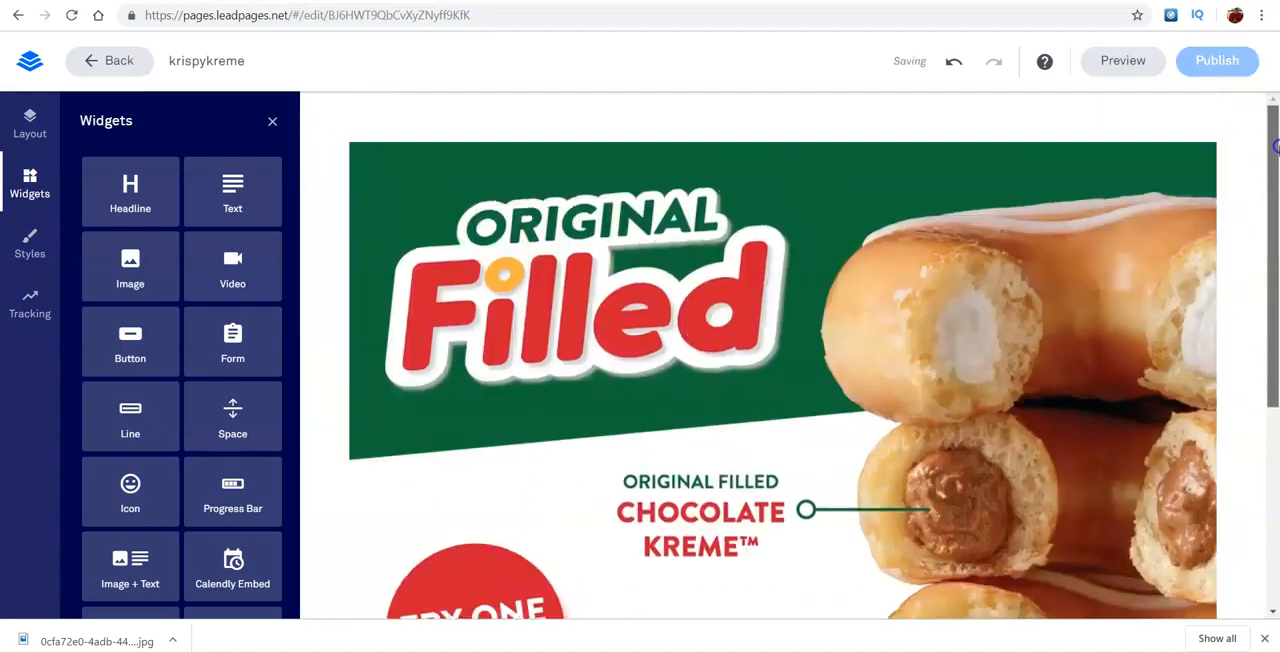
pyautogui.moveTo(126, 190); pyautogui.dragTo(598, 176)
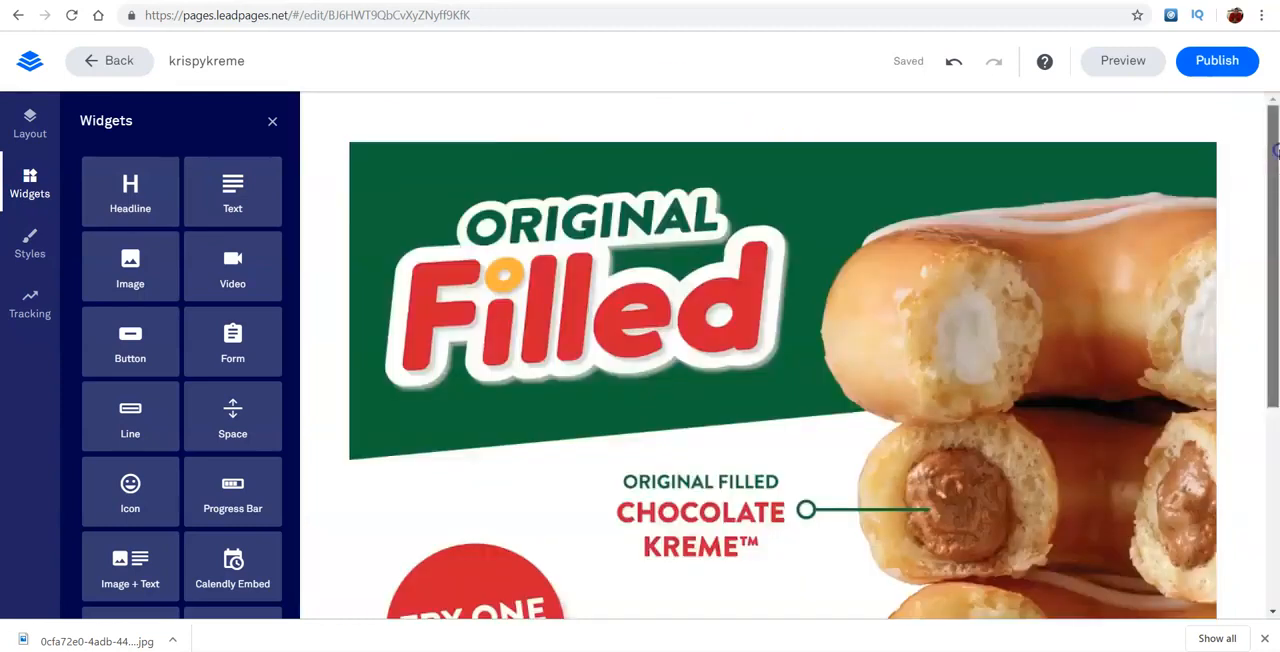
pyautogui.moveTo(130, 188); pyautogui.dragTo(599, 143)
# - Replace the headline's placeholder text with "Free $50 krispy kreme Card"
pyautogui.tripleClick(1000, 163)
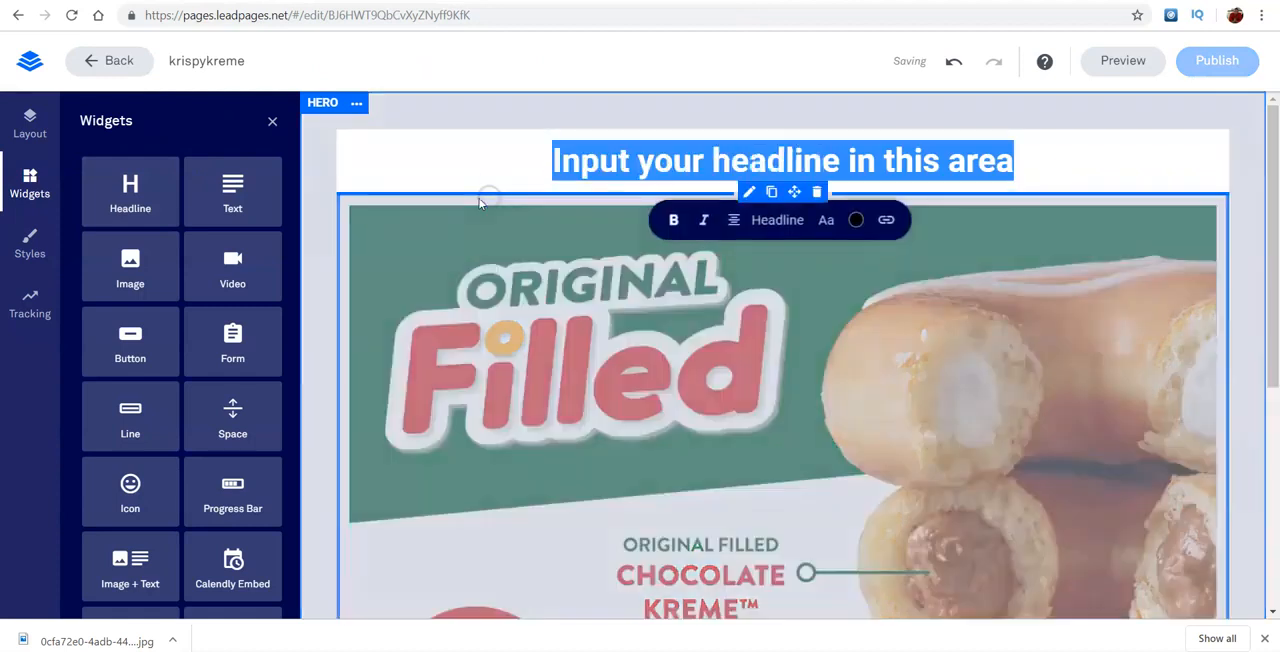
pyautogui.press('BackSpace')
pyautogui.write('$')
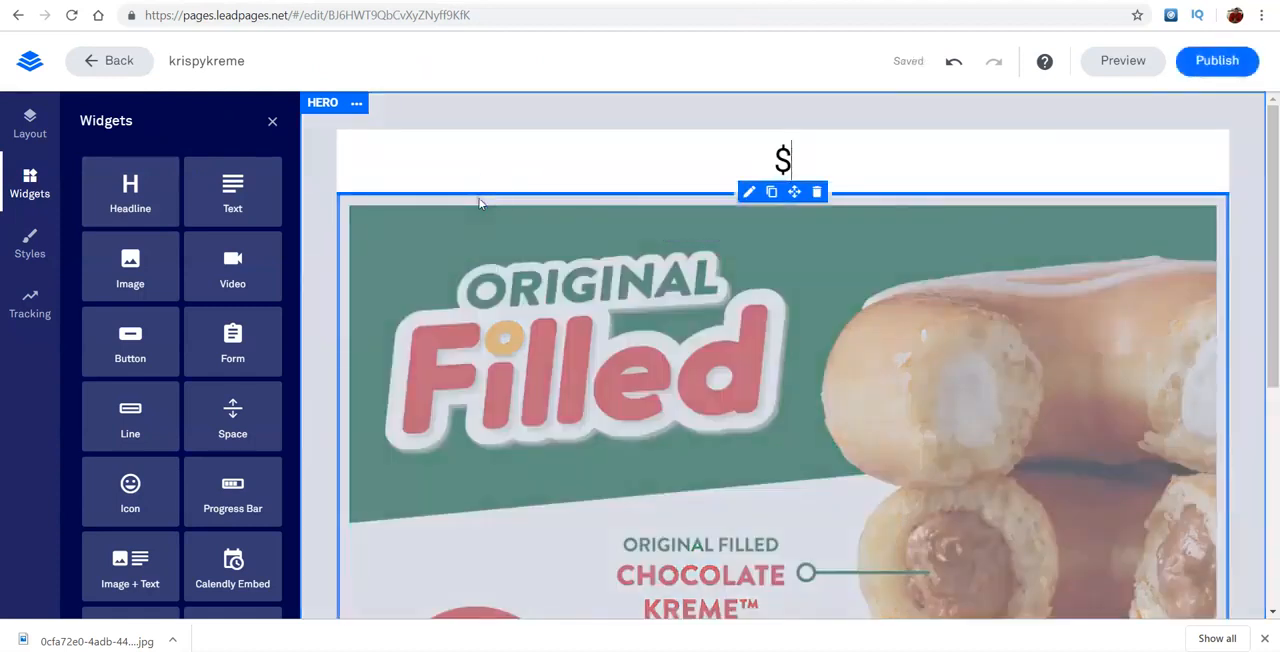
pyautogui.write('5')
pyautogui.press('BackSpace')
pyautogui.press('BackSpace')
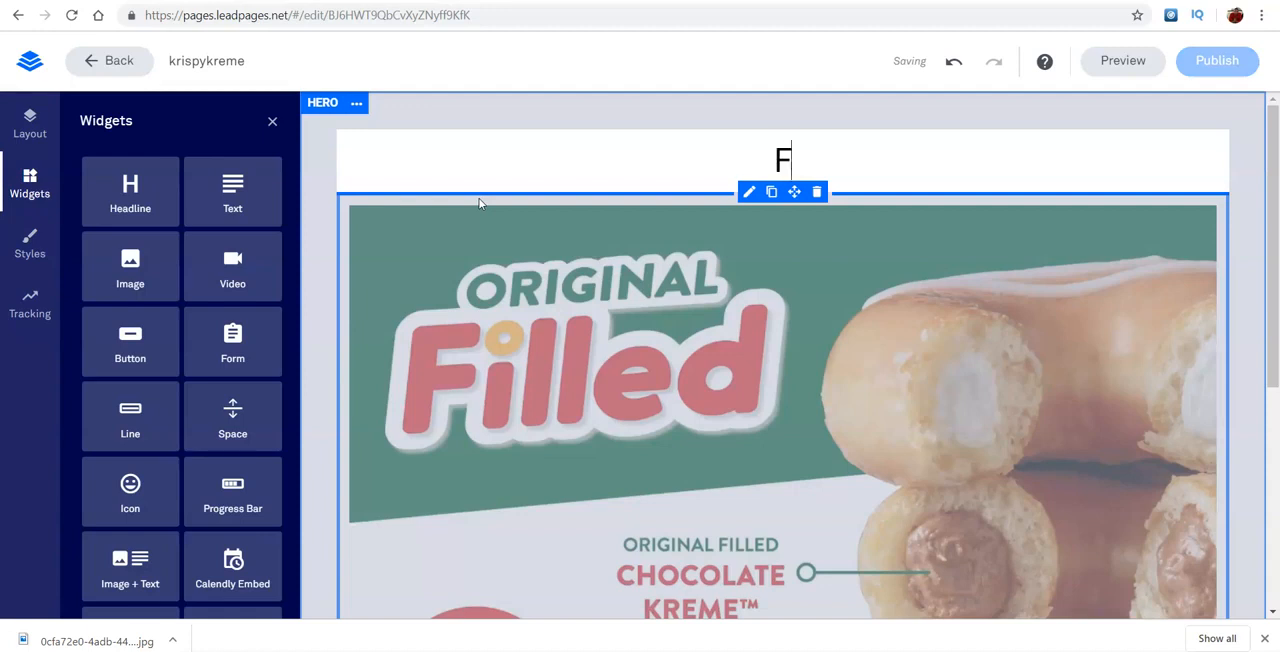
pyautogui.press('BackSpace')
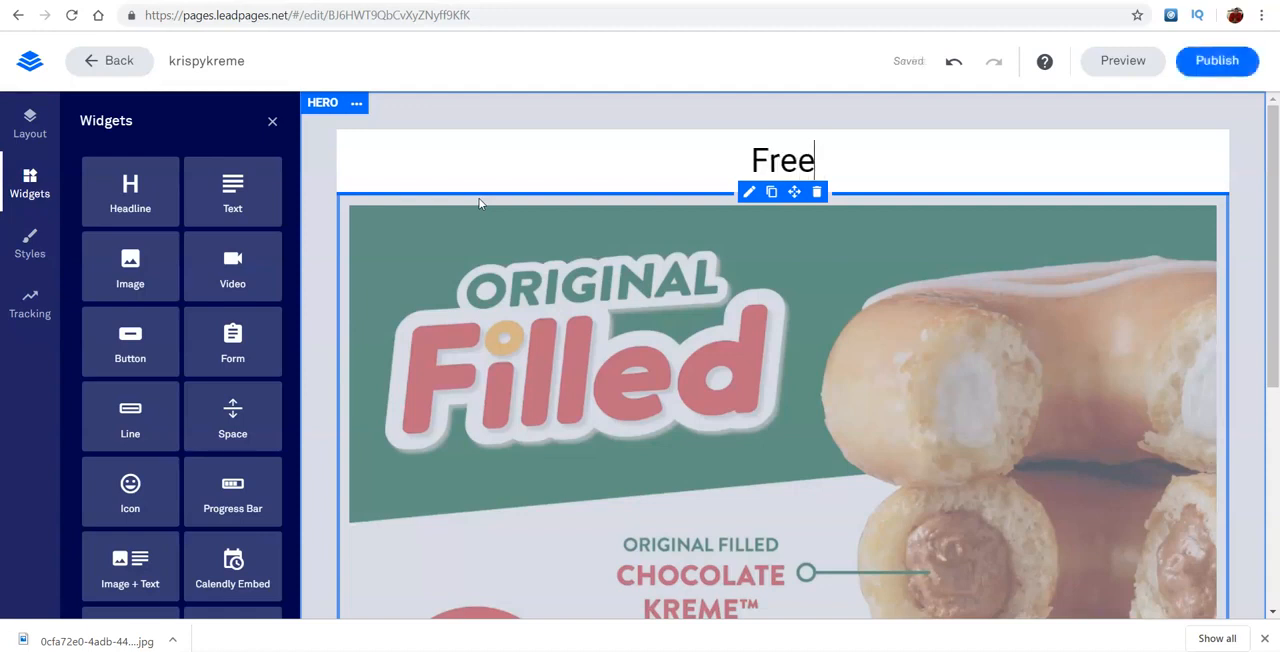
pyautogui.write('$50')
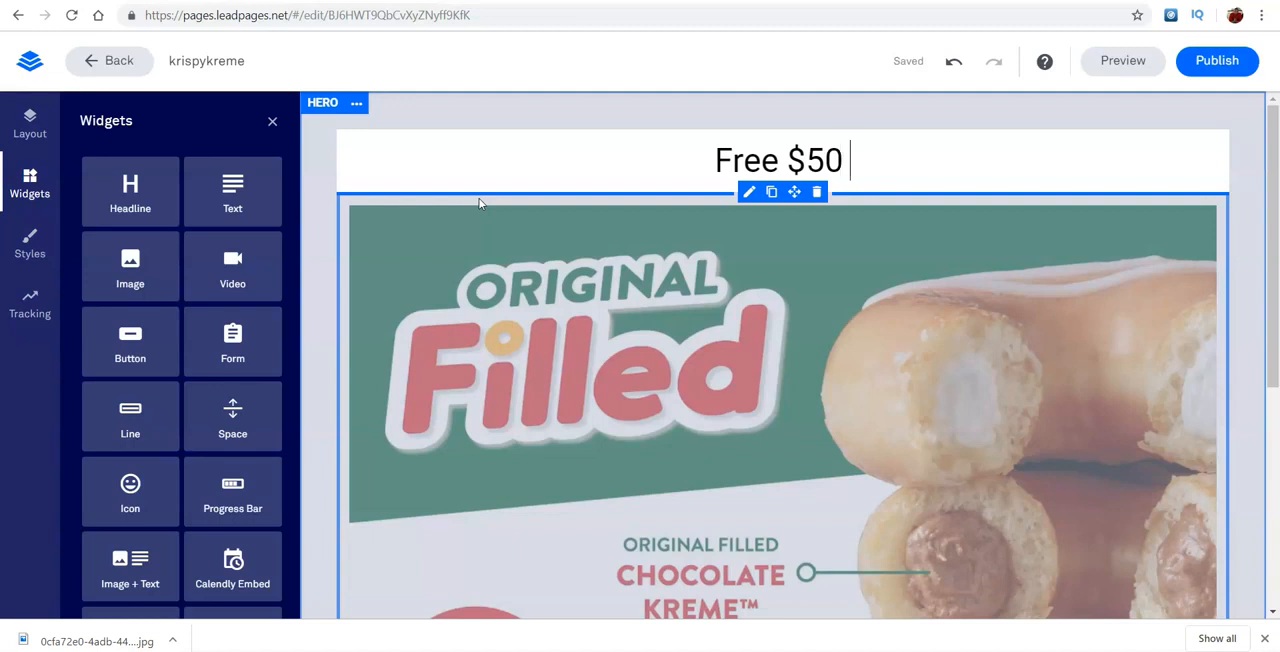
pyautogui.write(' kris')
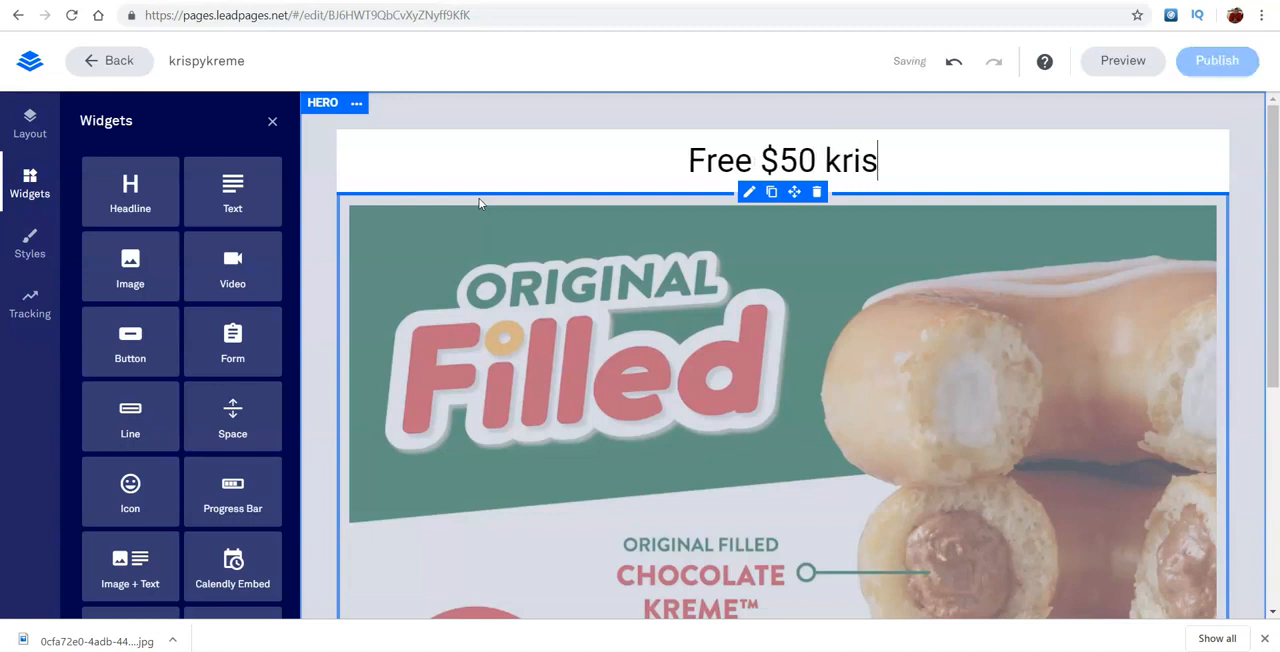
pyautogui.write('py kreme ')
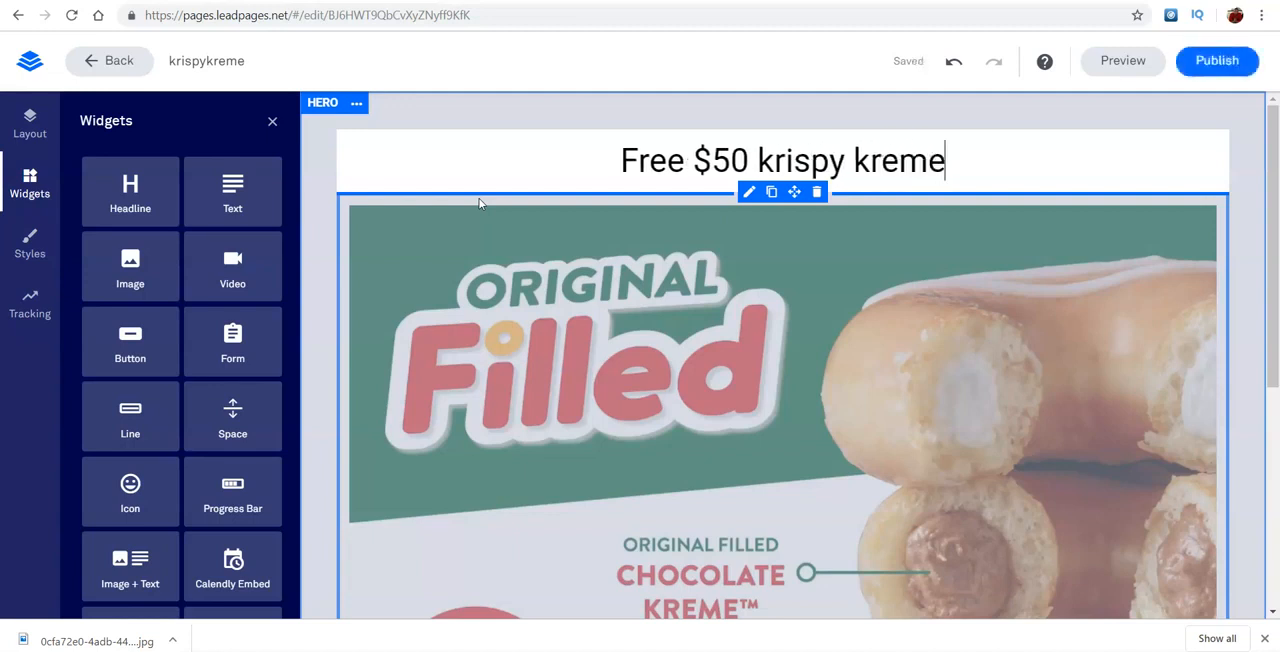
pyautogui.write('Card')
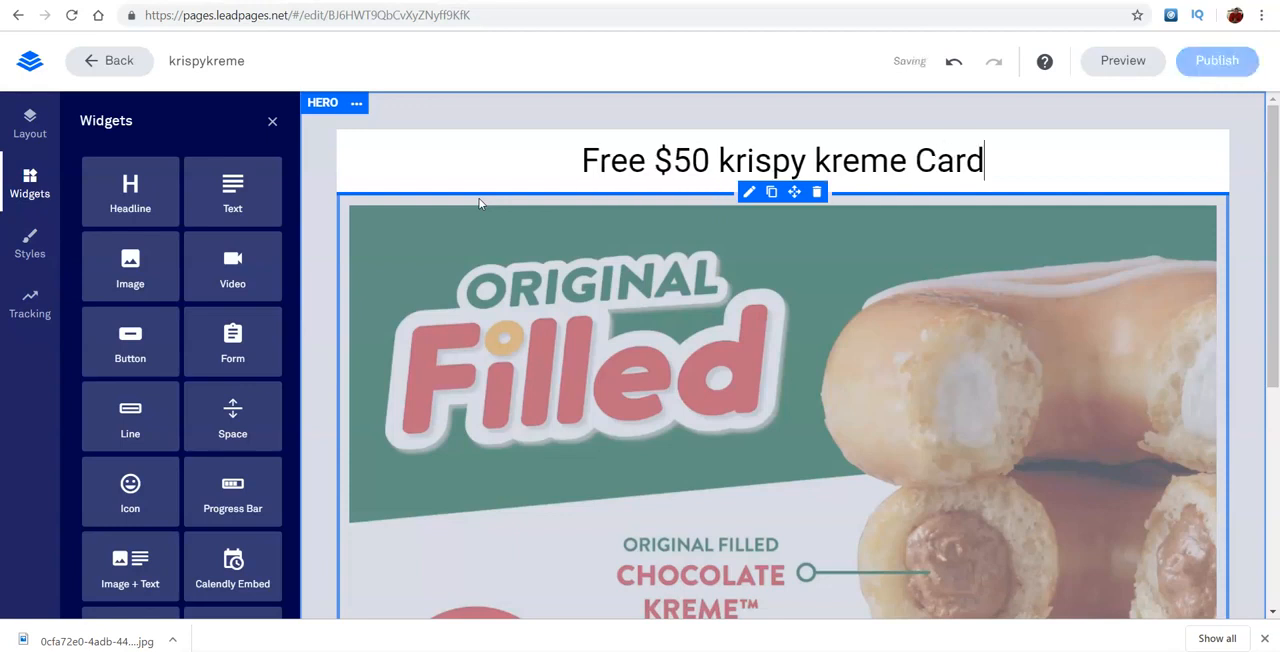
# - Make the headline "Free $50 krispy kreme Card" bold and colour it with the red brand colour
pyautogui.moveTo(1010, 160); pyautogui.dragTo(325, 111)
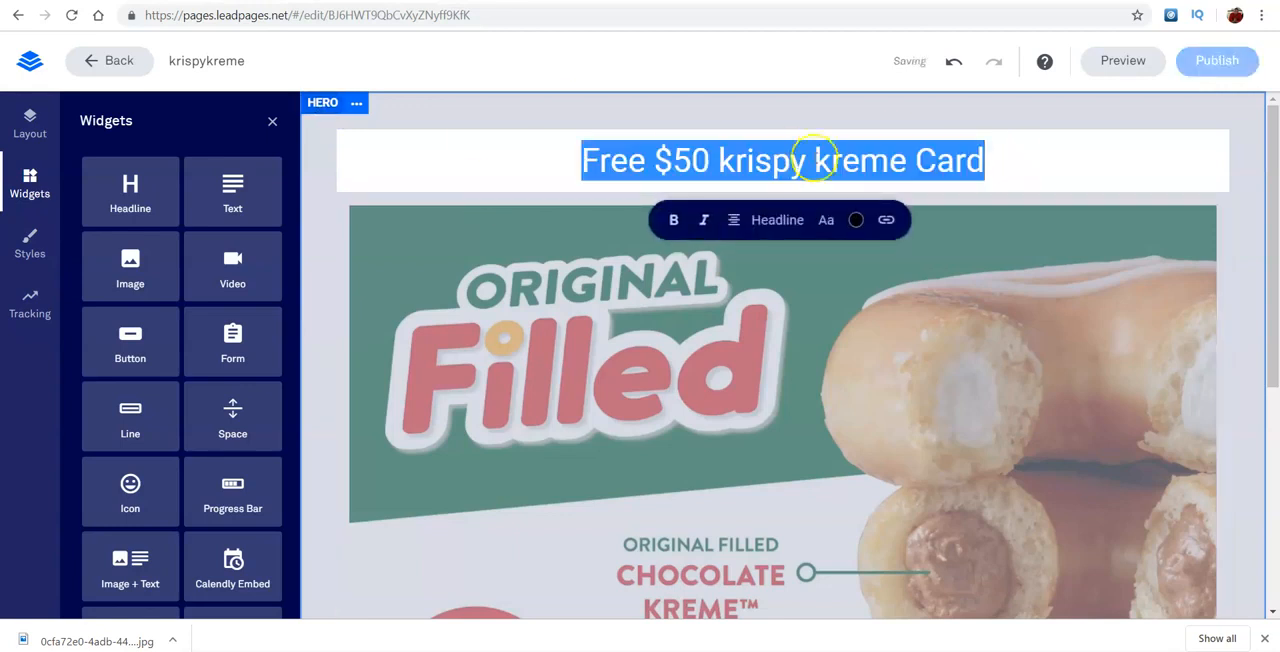
pyautogui.click(672, 220)
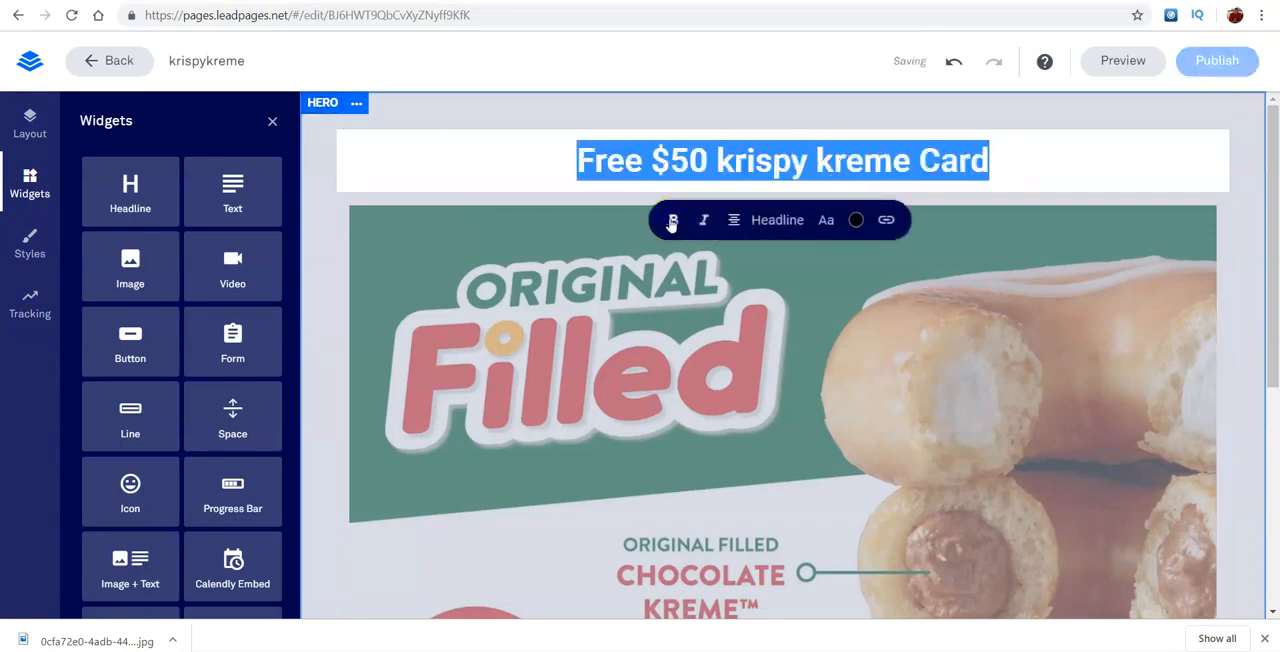
pyautogui.click(857, 220)
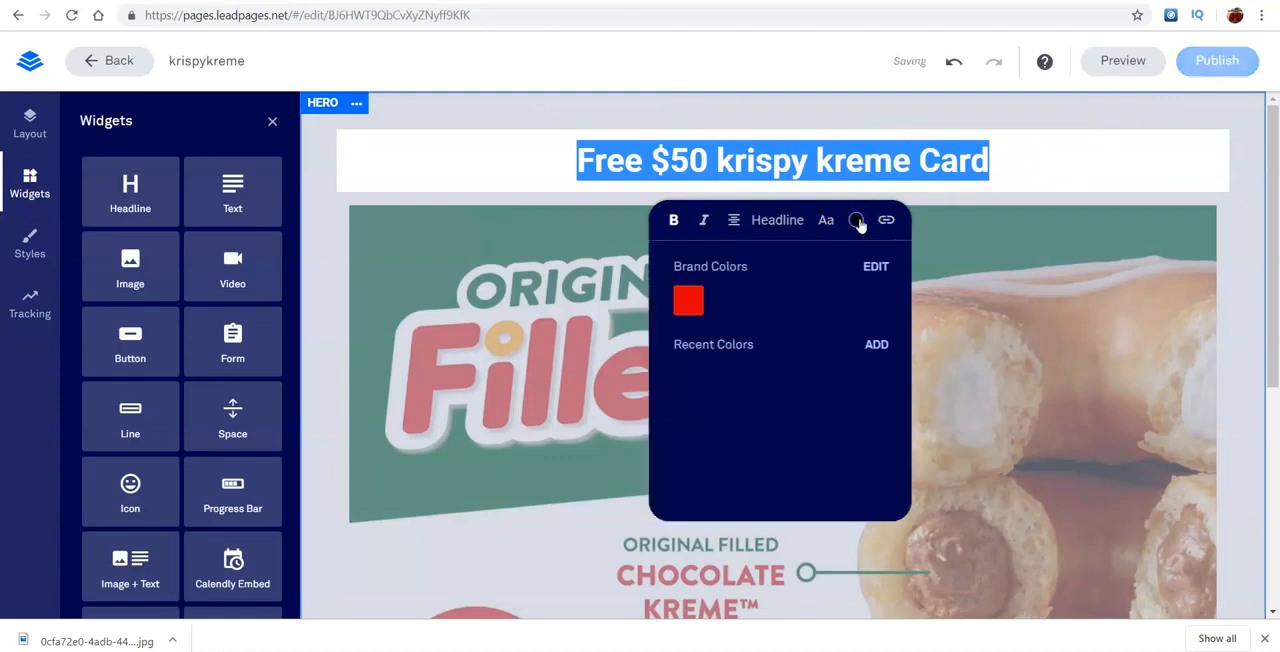
pyautogui.click(689, 297)
# - Add a Button widget below the doughnut image in the hero section
pyautogui.click(1277, 160)
pyautogui.moveTo(1277, 162); pyautogui.dragTo(1274, 362)
pyautogui.moveTo(143, 358); pyautogui.dragTo(694, 489)
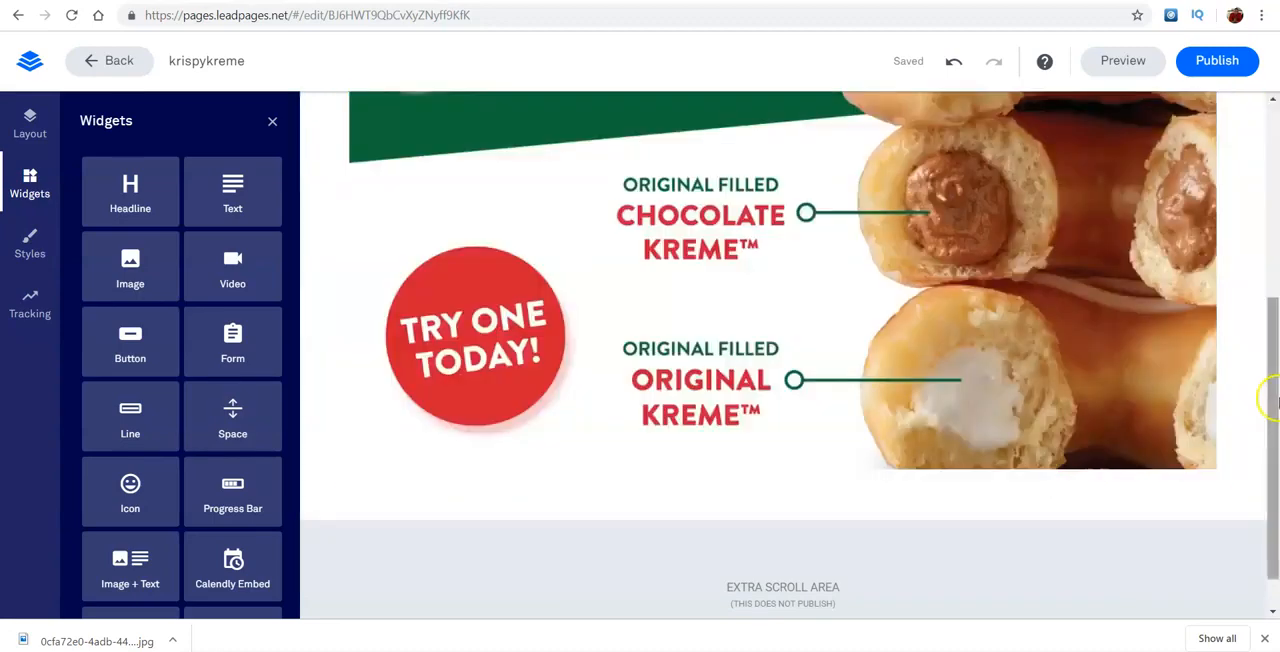
pyautogui.moveTo(1270, 400)
pyautogui.mouseDown()
pyautogui.moveTo(1274, 371)
pyautogui.moveTo(1274, 394)
pyautogui.mouseUp()
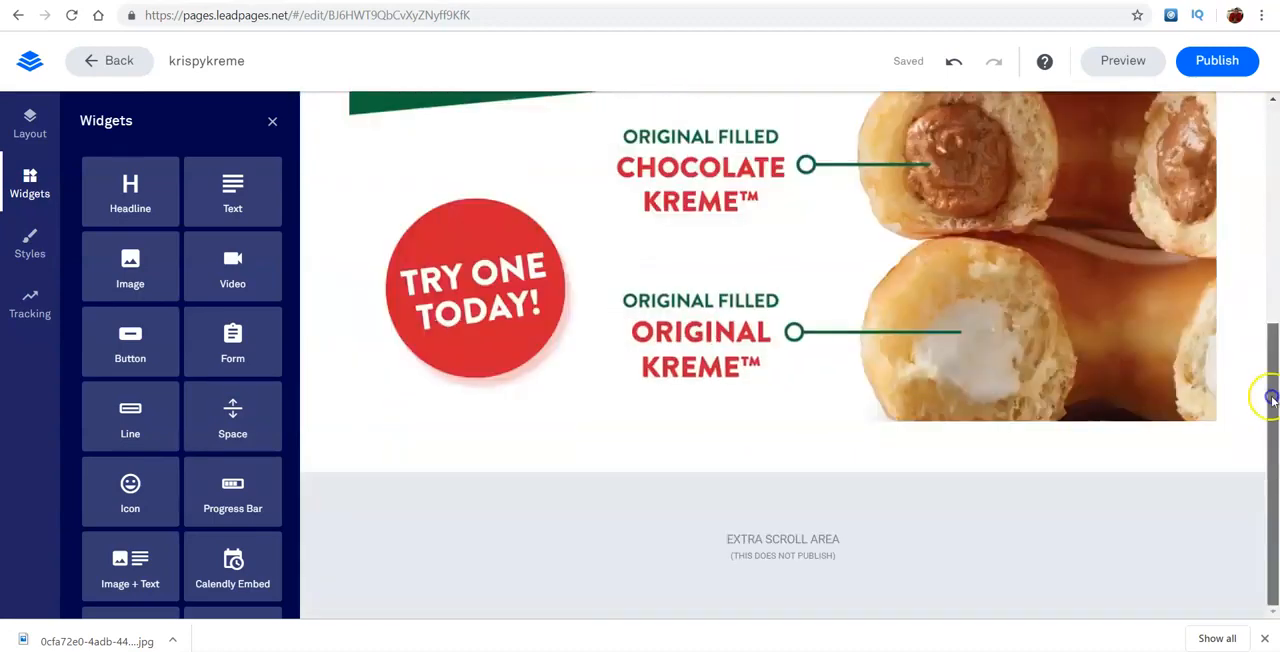
pyautogui.moveTo(150, 355); pyautogui.dragTo(709, 494)
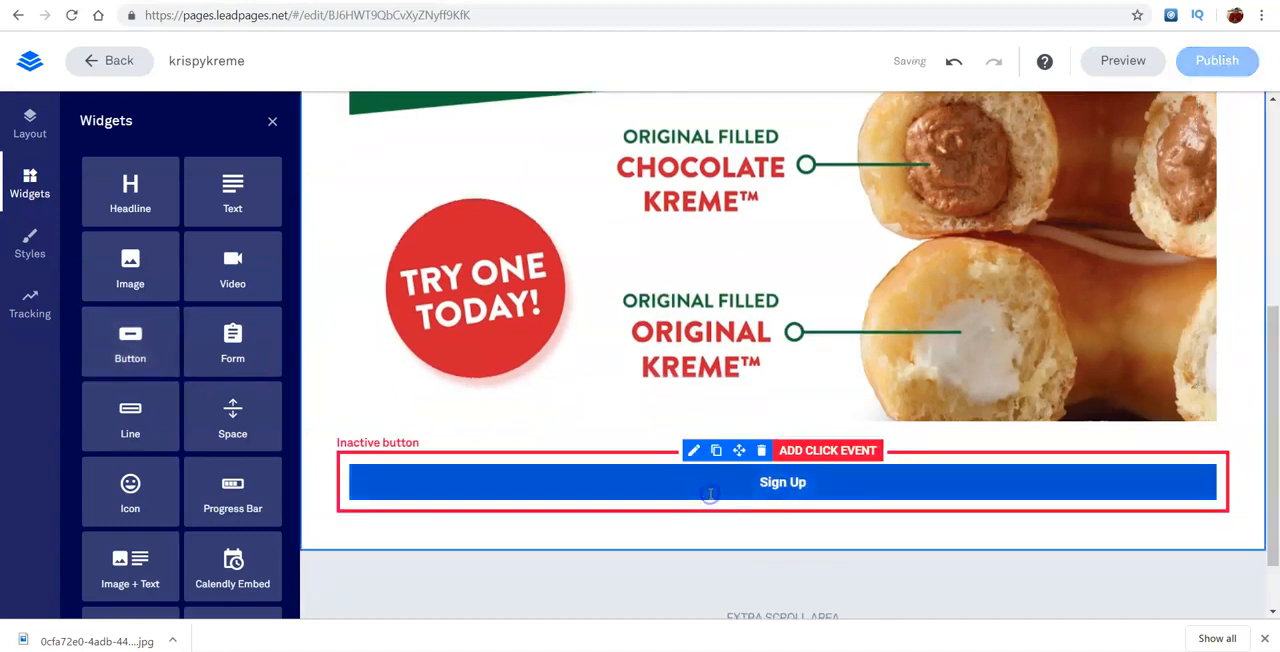
# - Replace the new button's label with "Get Card"
pyautogui.click(862, 497)
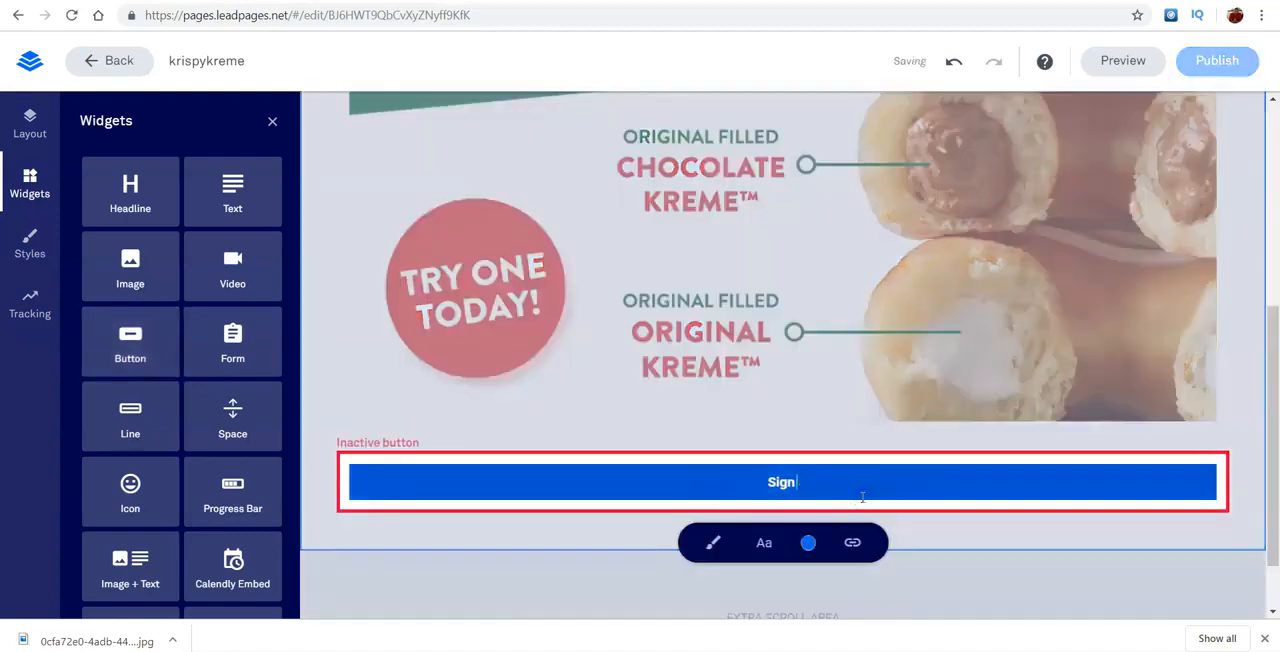
pyautogui.press('BackSpace')
pyautogui.press('BackSpace')
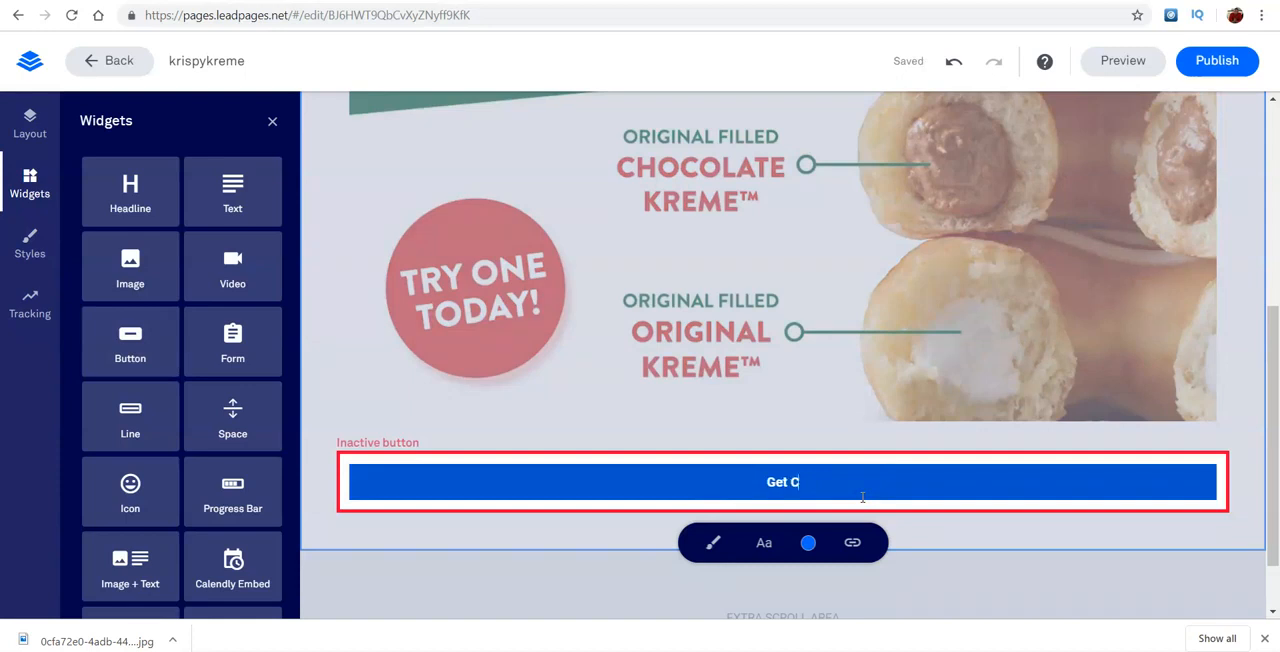
pyautogui.click(1140, 517)
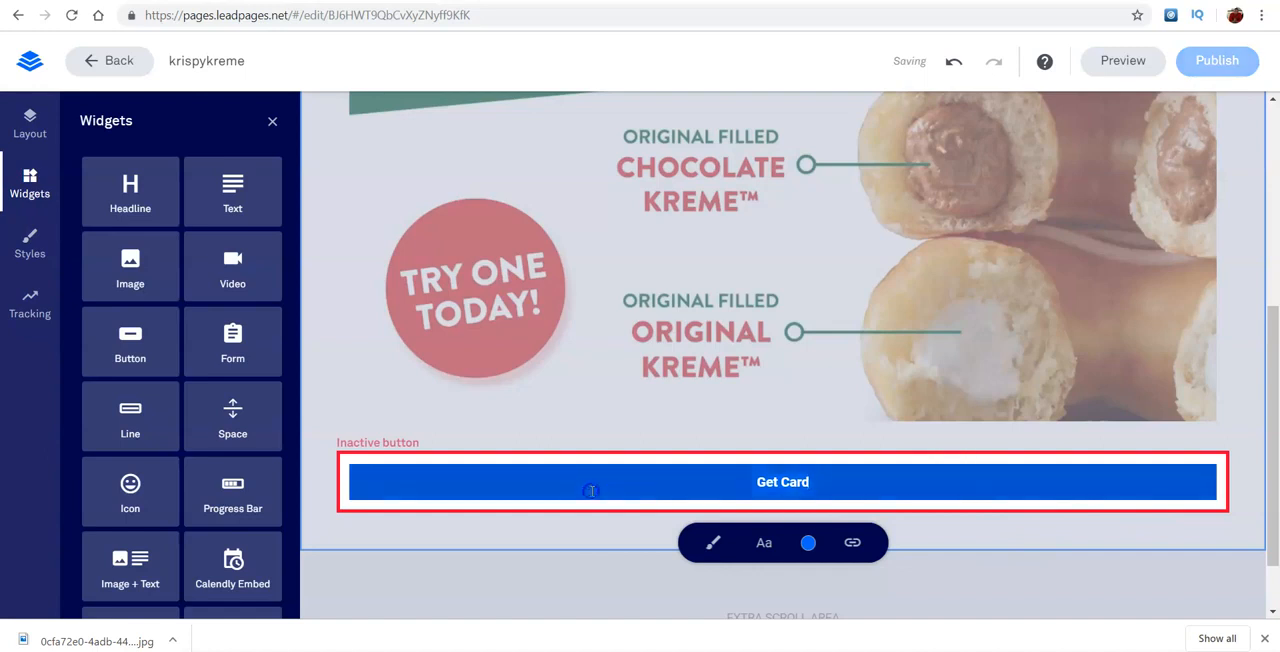
# - Set the Get Card button's text size to 10
pyautogui.click(754, 546)
pyautogui.moveTo(762, 586); pyautogui.dragTo(867, 582)
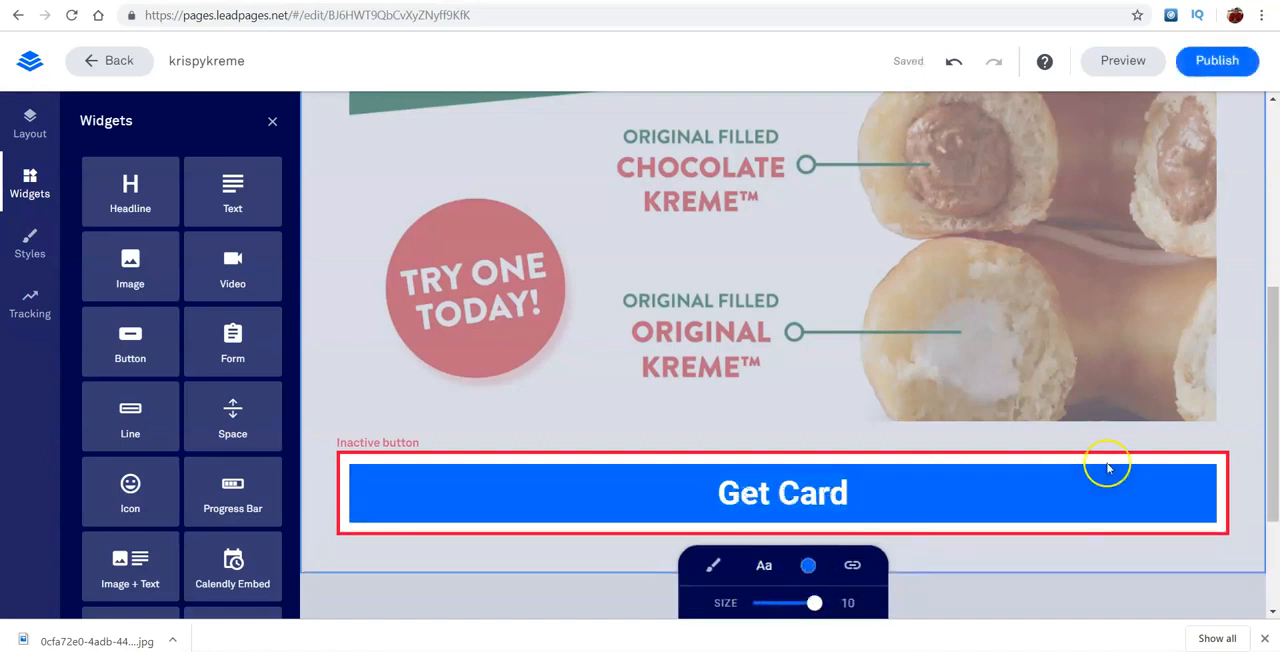
pyautogui.click(1250, 450)
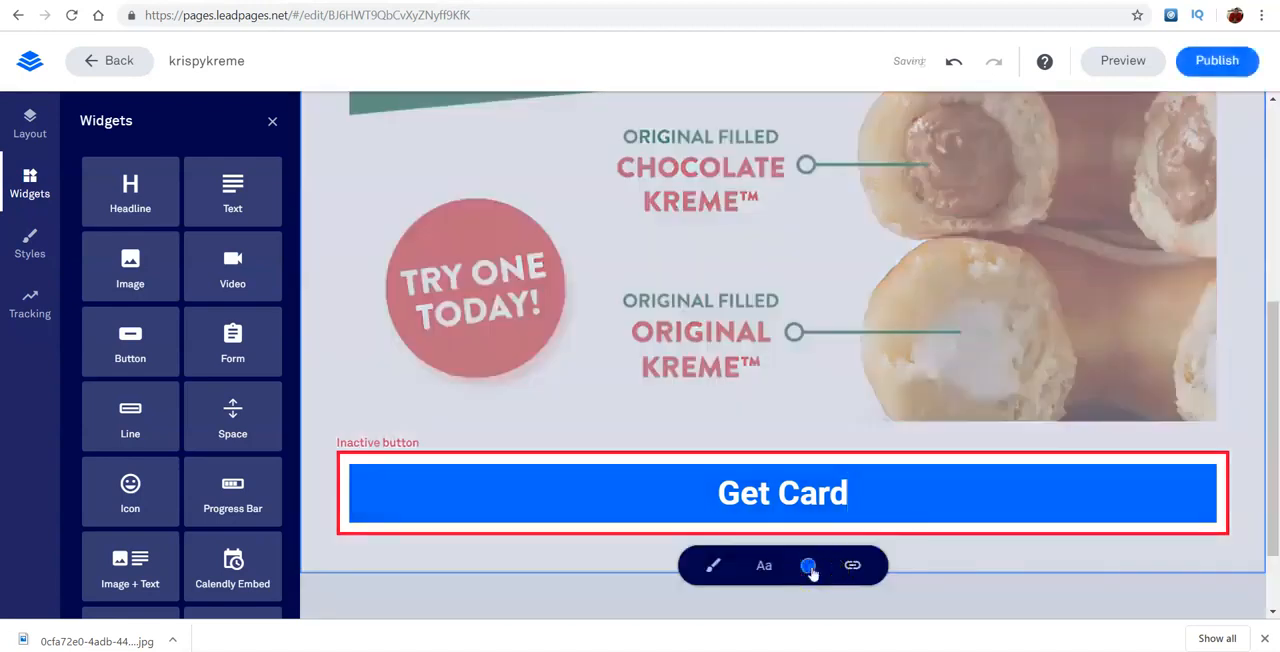
# - Change the Get Card button's background to a custom red, colour code ff0004
pyautogui.click(808, 563)
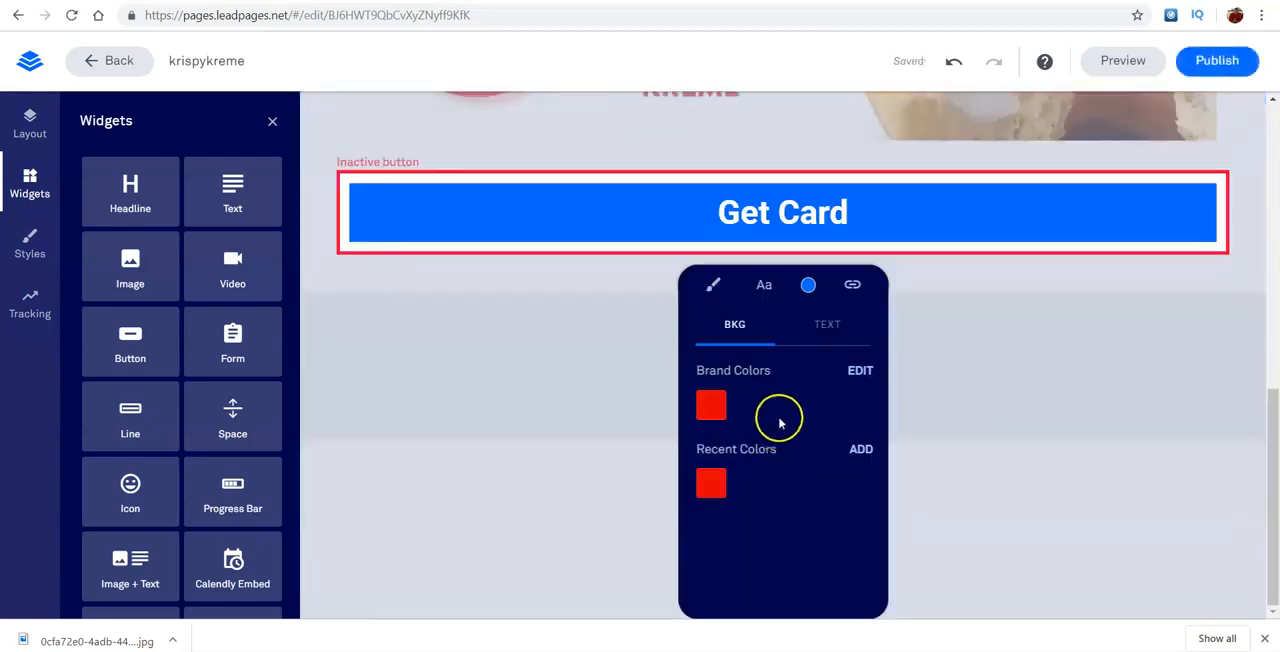
pyautogui.click(857, 372)
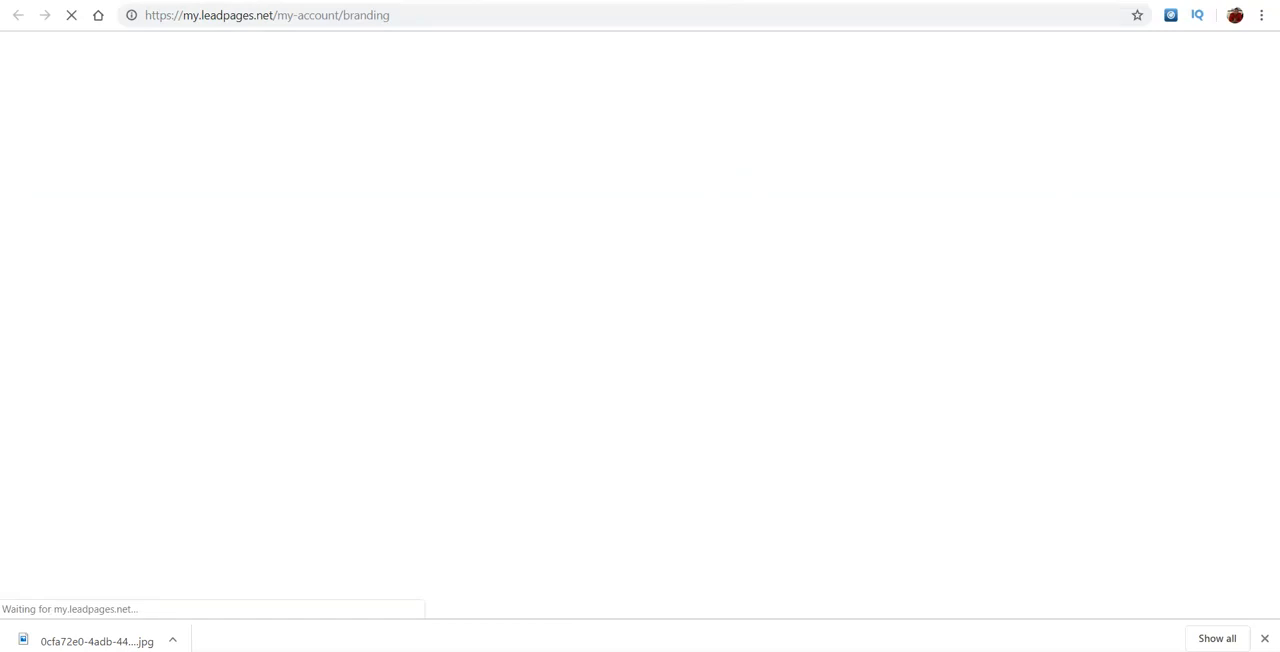
pyautogui.hotkey('ctrl', 'w')
pyautogui.click(861, 449)
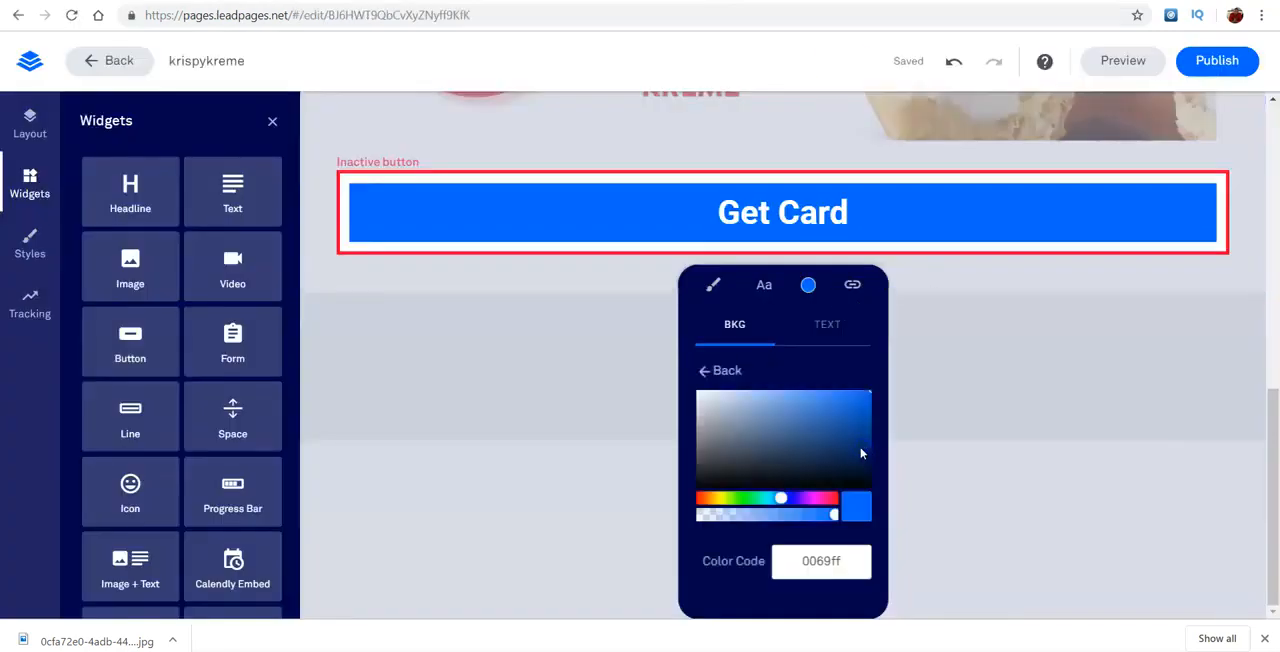
pyautogui.click(835, 499)
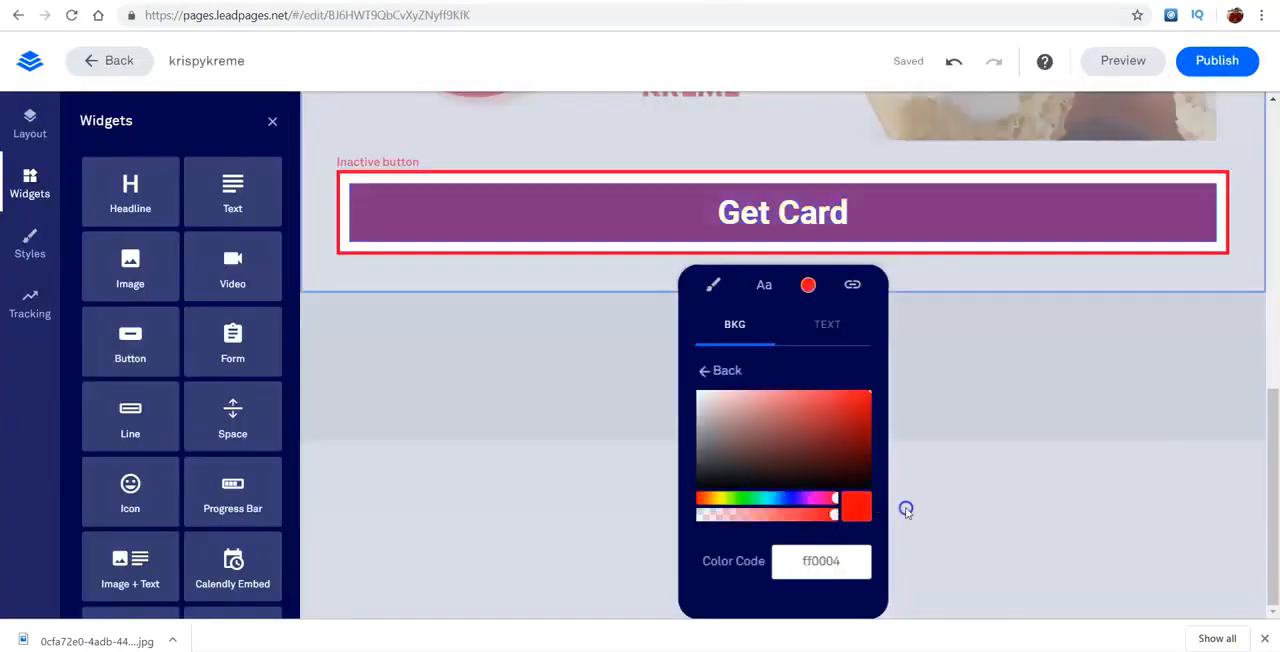
pyautogui.click(906, 509)
# - Switch to CPAGrip and copy the link of the "Get $50 to Spend on Krispy Kreme!" offer
pyautogui.moveTo(1277, 466); pyautogui.dragTo(1234, 223)
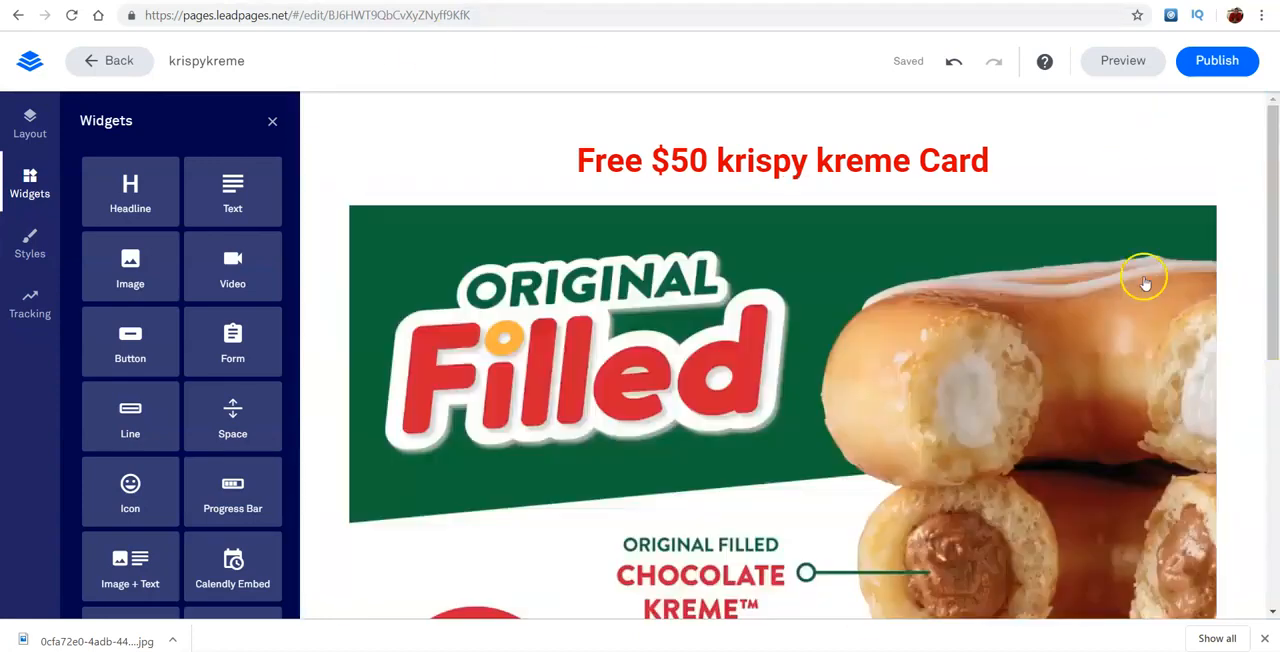
pyautogui.moveTo(1273, 256); pyautogui.dragTo(1268, 505)
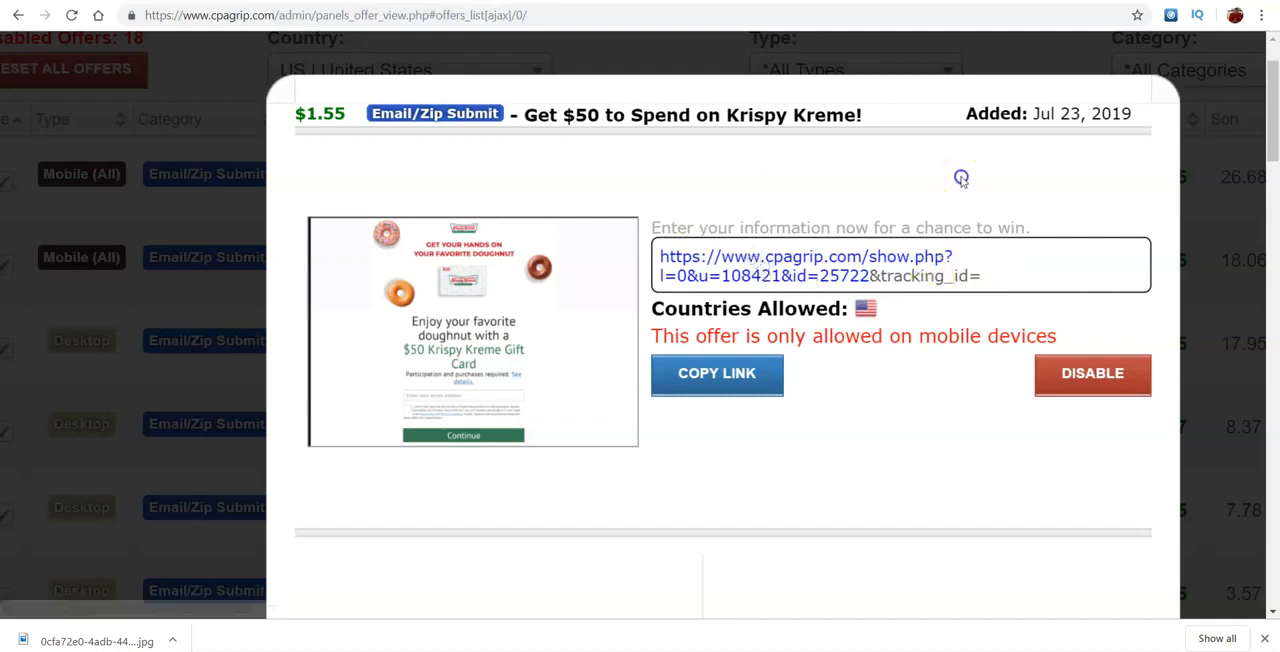
pyautogui.click(728, 384)
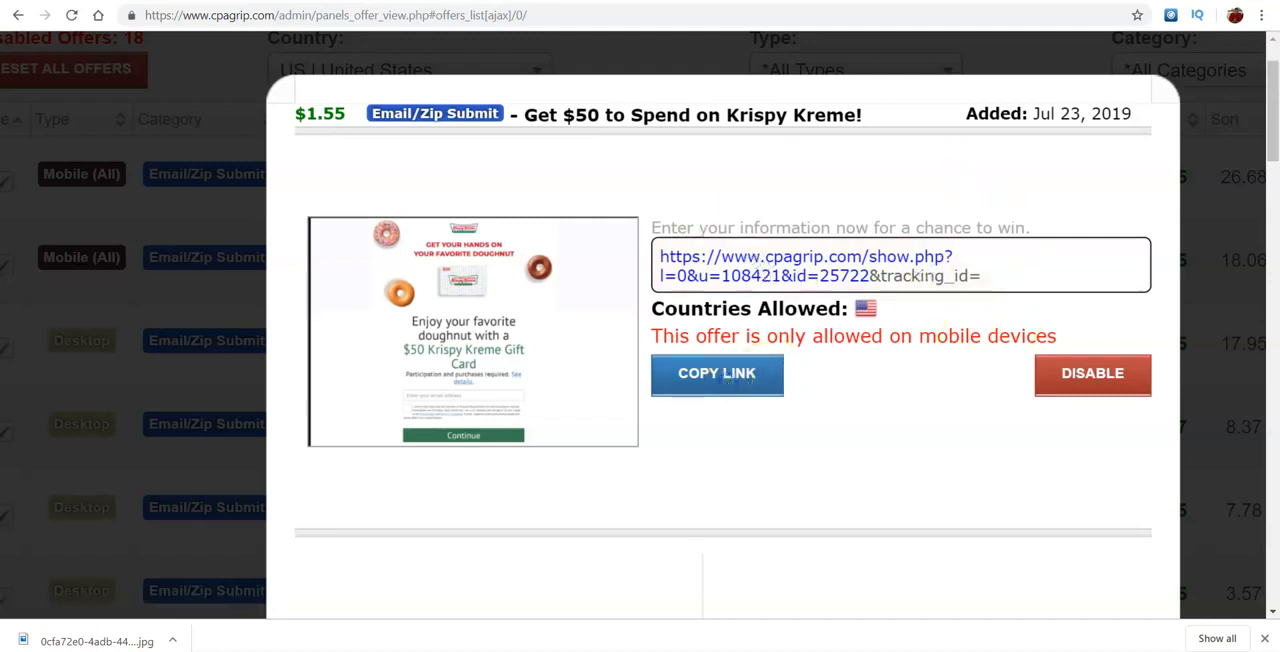
# - Open Bitly in a new browser tab
pyautogui.hotkey('ctrl', 't')
pyautogui.write('bity')
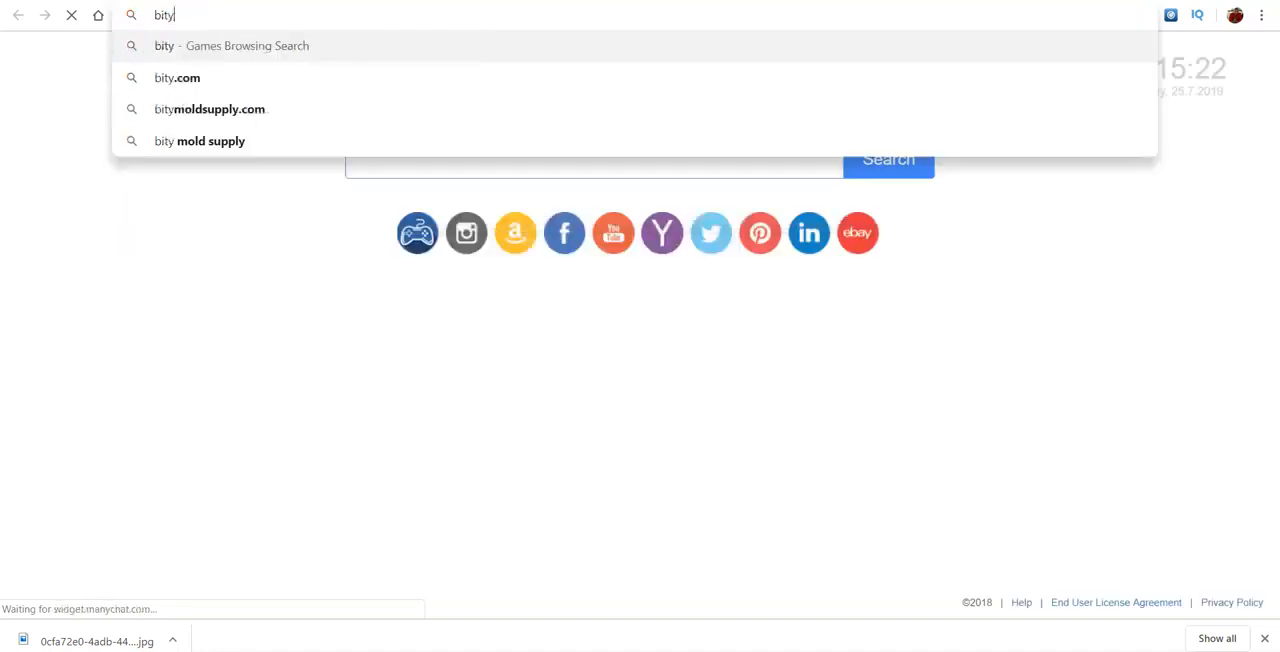
pyautogui.press('BackSpace')
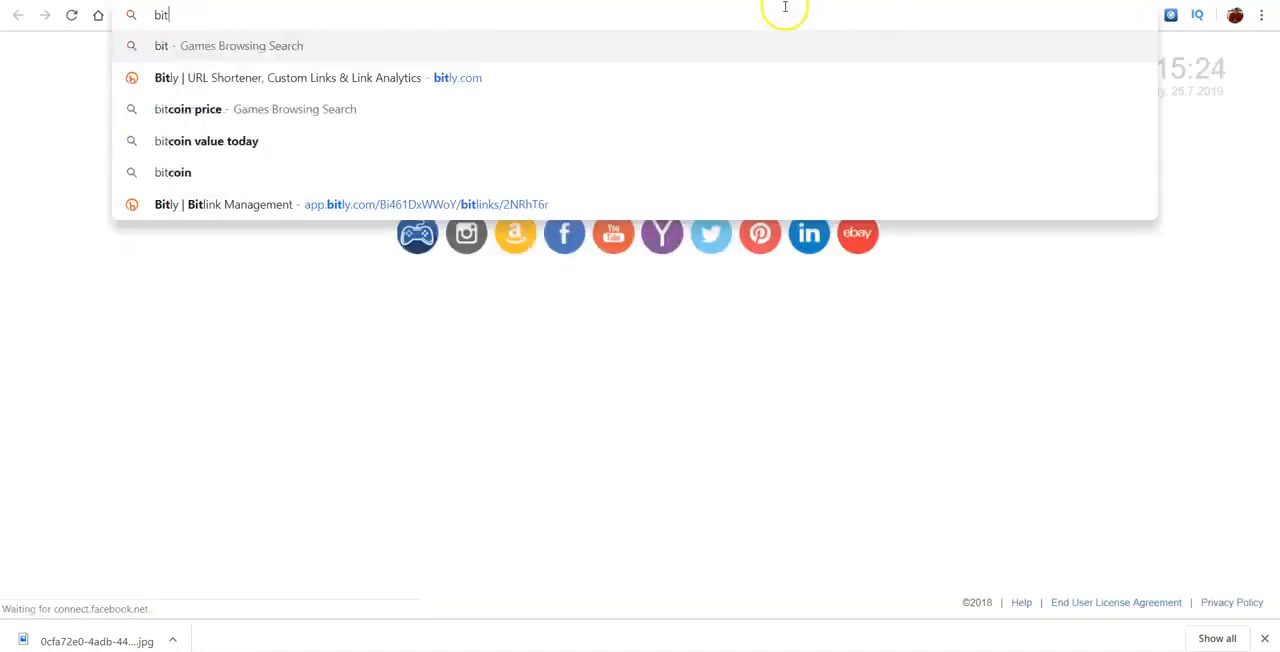
pyautogui.click(594, 88)
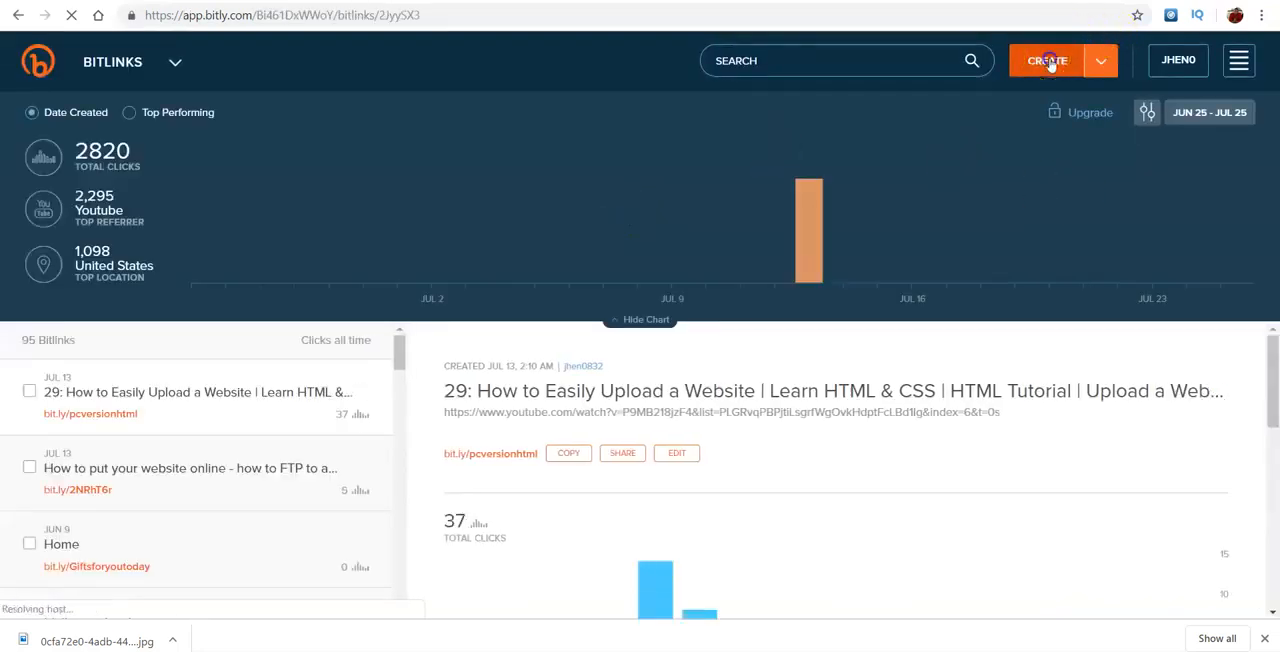
# - Create a Bitlink from the copied CPAGrip offer URL and copy the shortened link
pyautogui.click(1050, 62)
pyautogui.write('https://www.cpagrip.com/show.php?l=0&u=108421&id=25722')
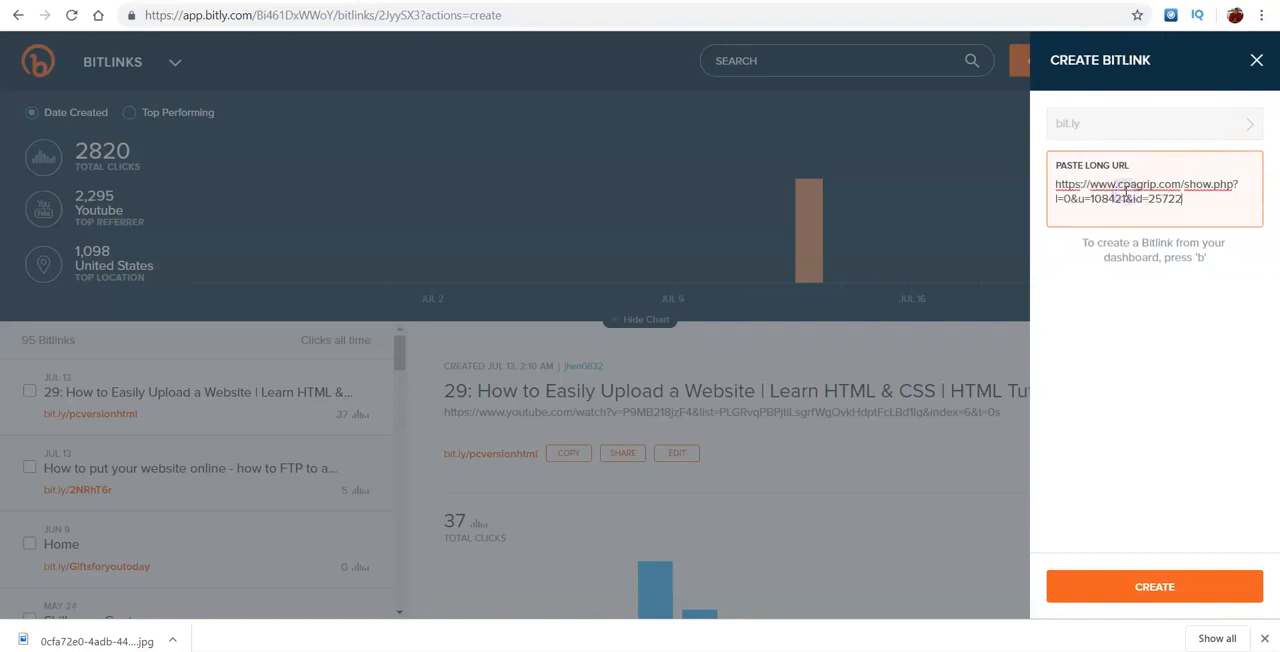
pyautogui.click(1163, 585)
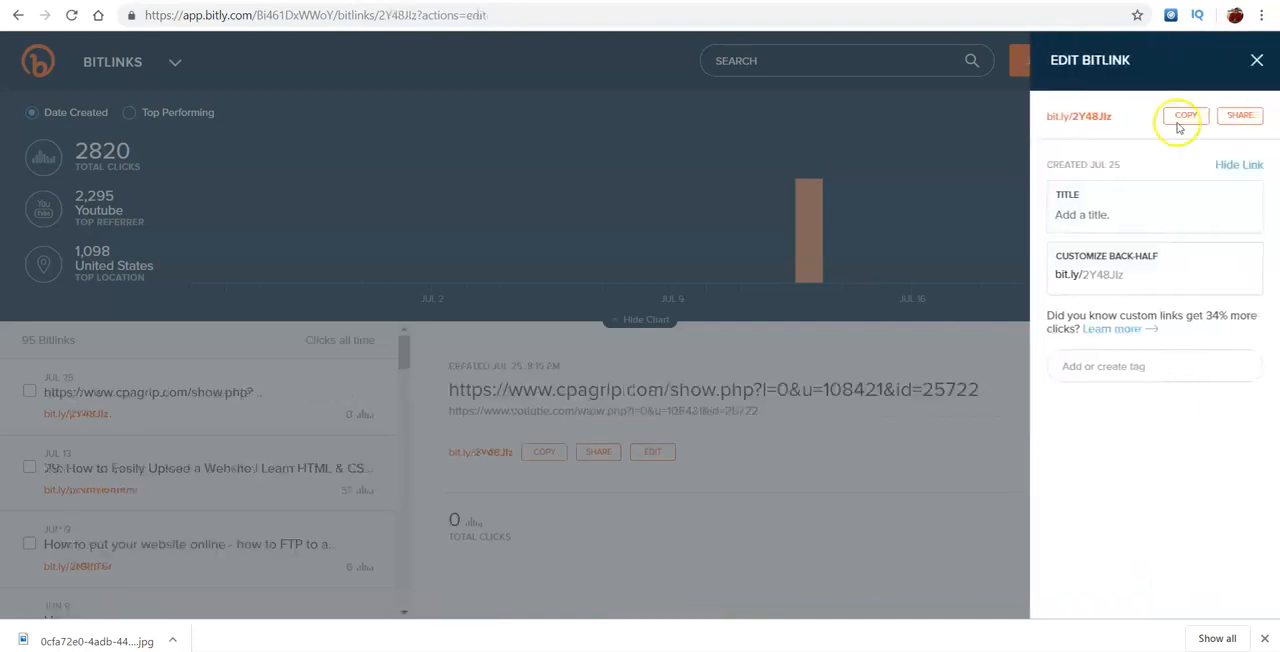
pyautogui.click(1184, 117)
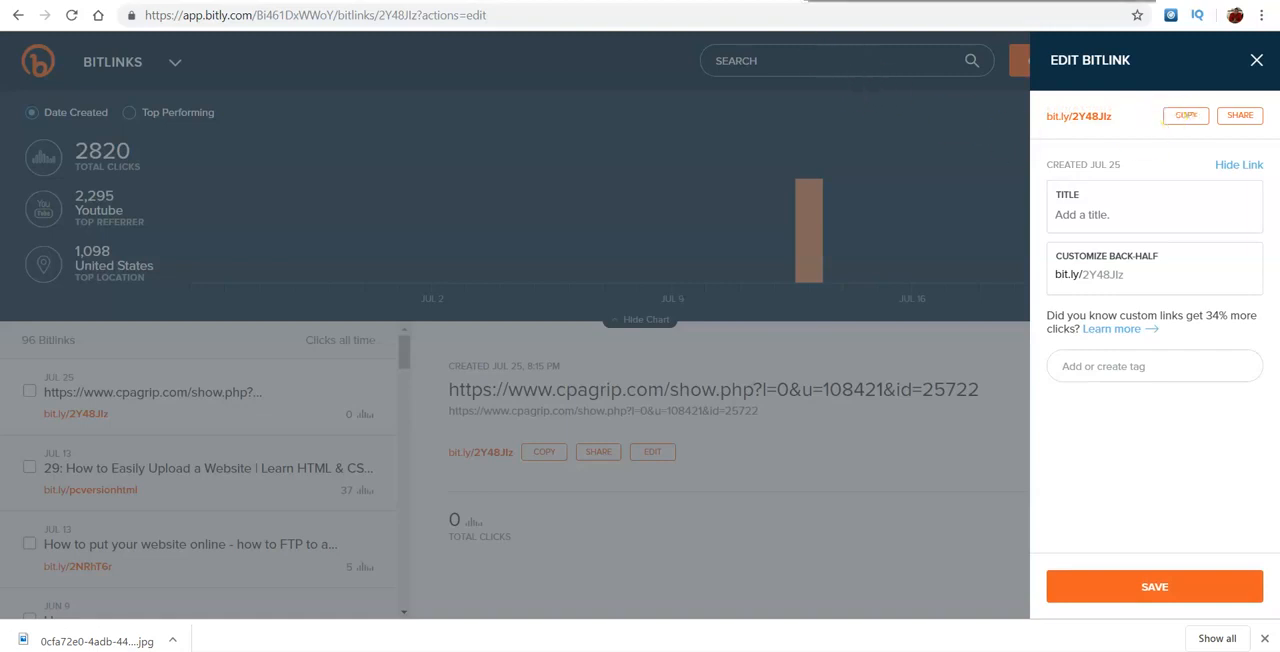
pyautogui.click(900, 1)
pyautogui.click(655, 410)
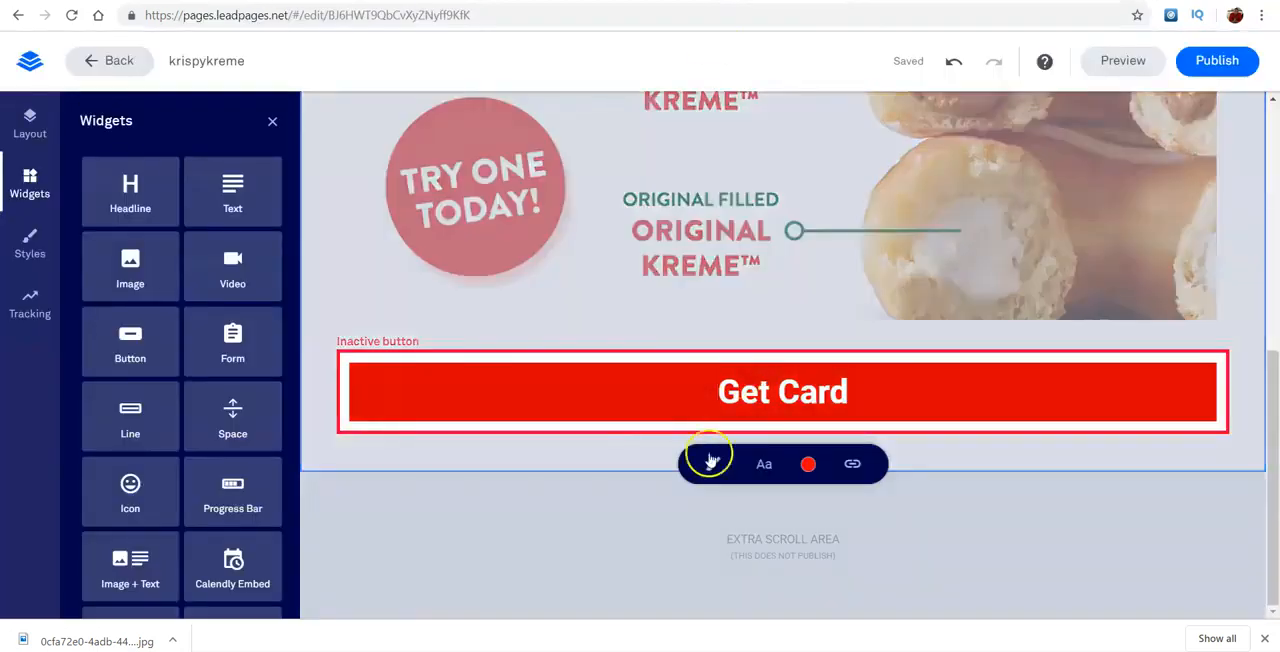
pyautogui.click(769, 477)
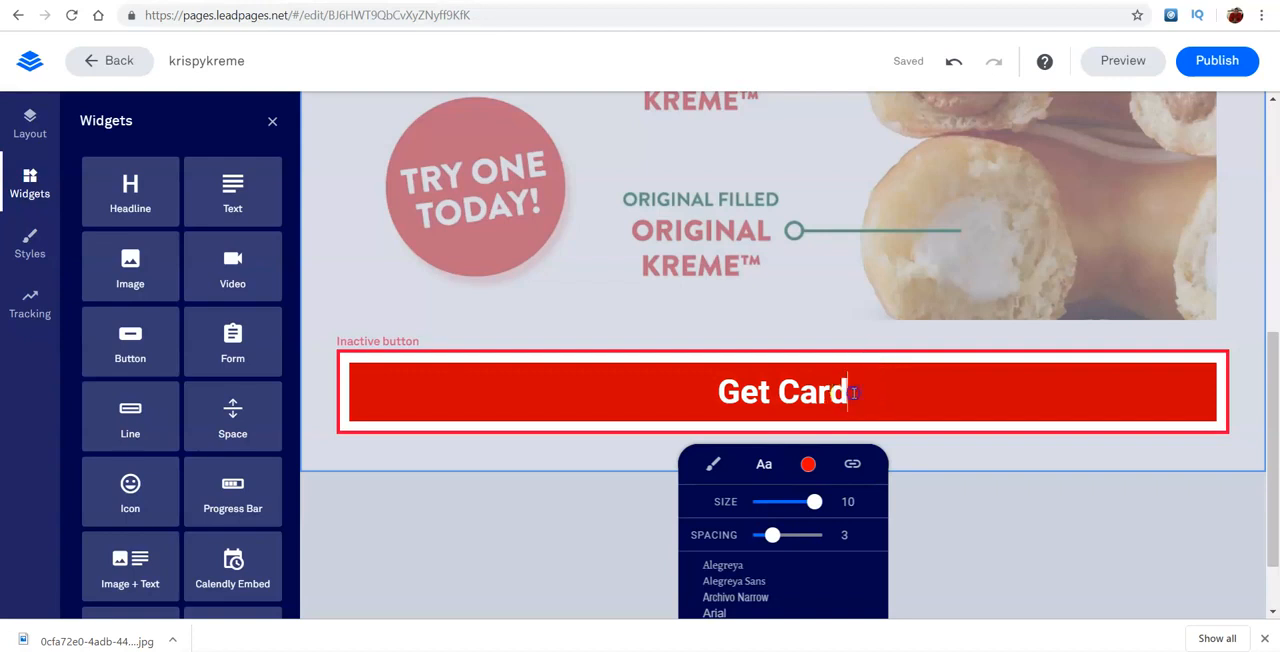
pyautogui.click(852, 464)
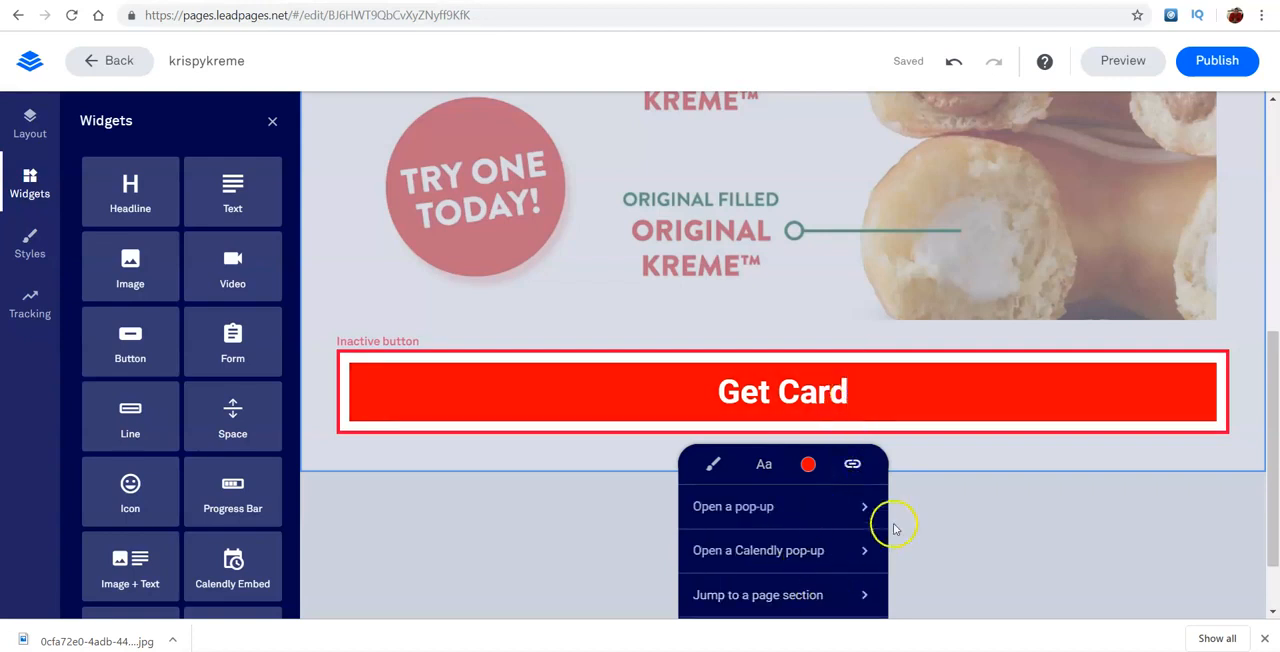
pyautogui.scroll(-1, 893, 521)
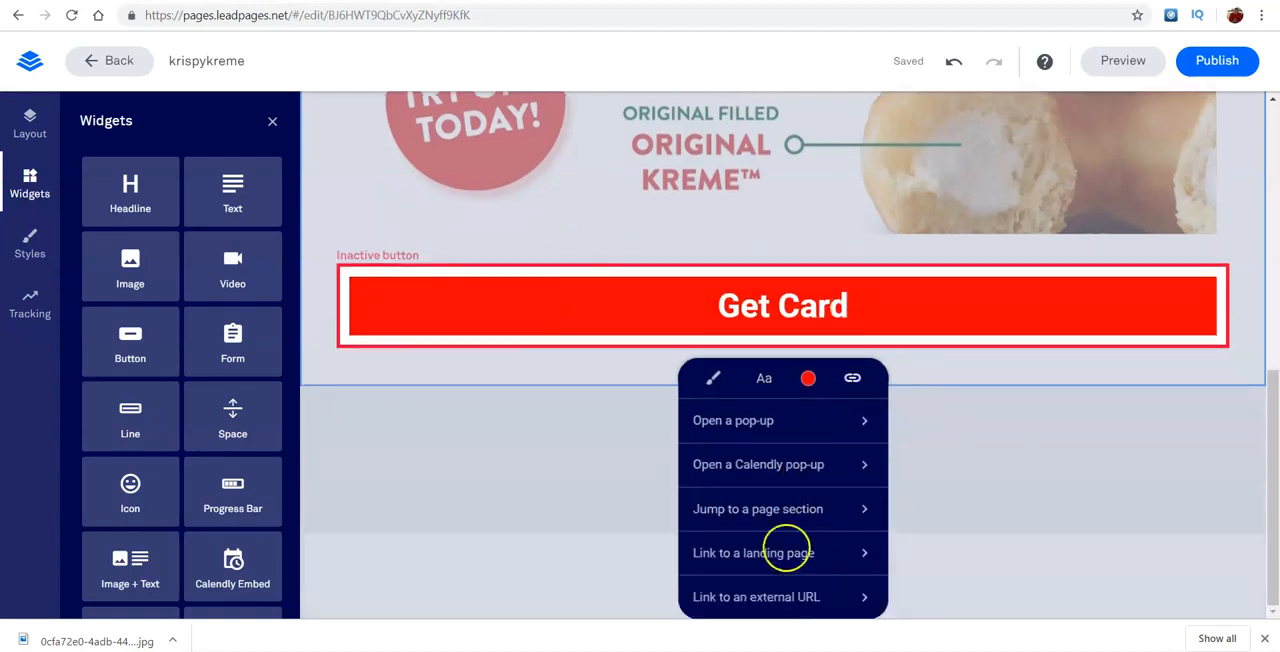
pyautogui.click(775, 596)
pyautogui.write('http://bit.ly/2Y48JIz')
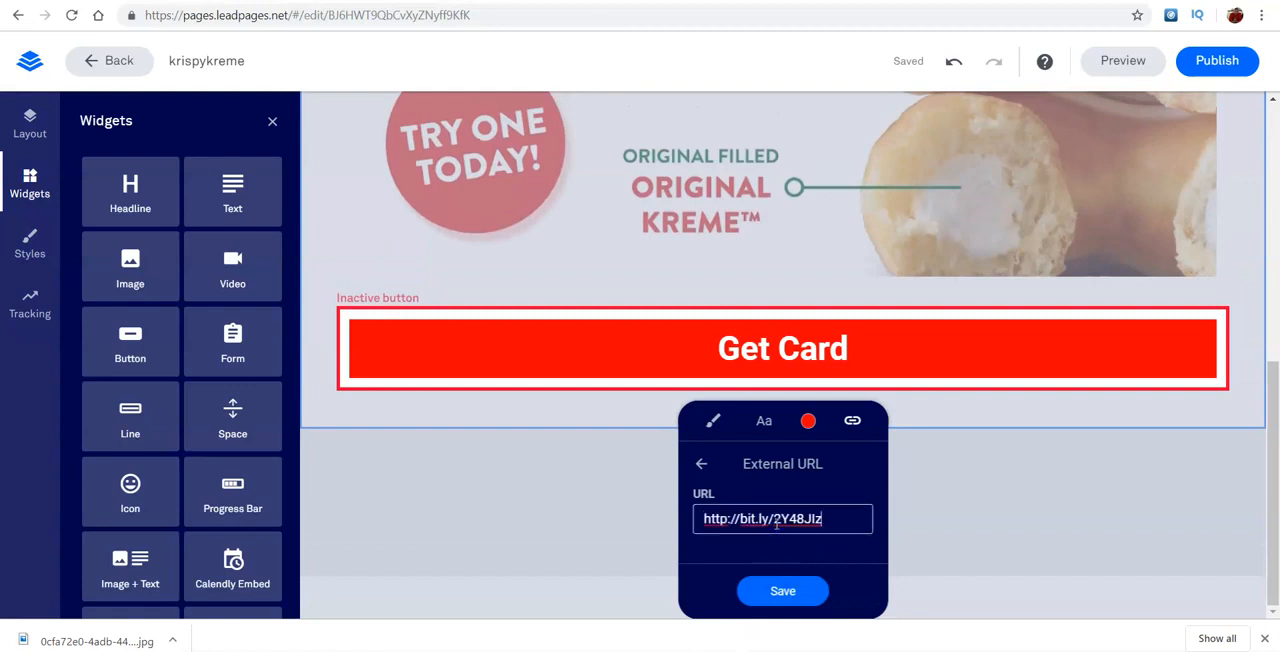
pyautogui.click(787, 590)
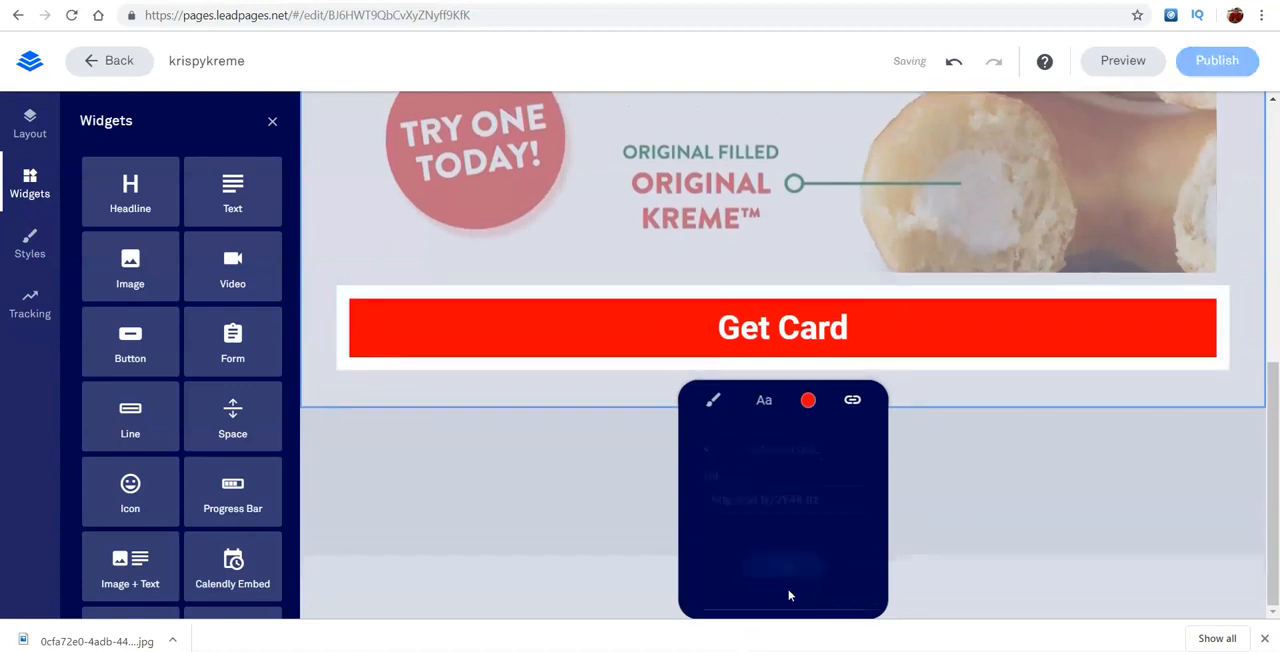
pyautogui.click(1135, 430)
# - Try to shrink the donut image by placing Space widgets beside it, and remove those widgets again
pyautogui.moveTo(1272, 404); pyautogui.dragTo(1230, 218)
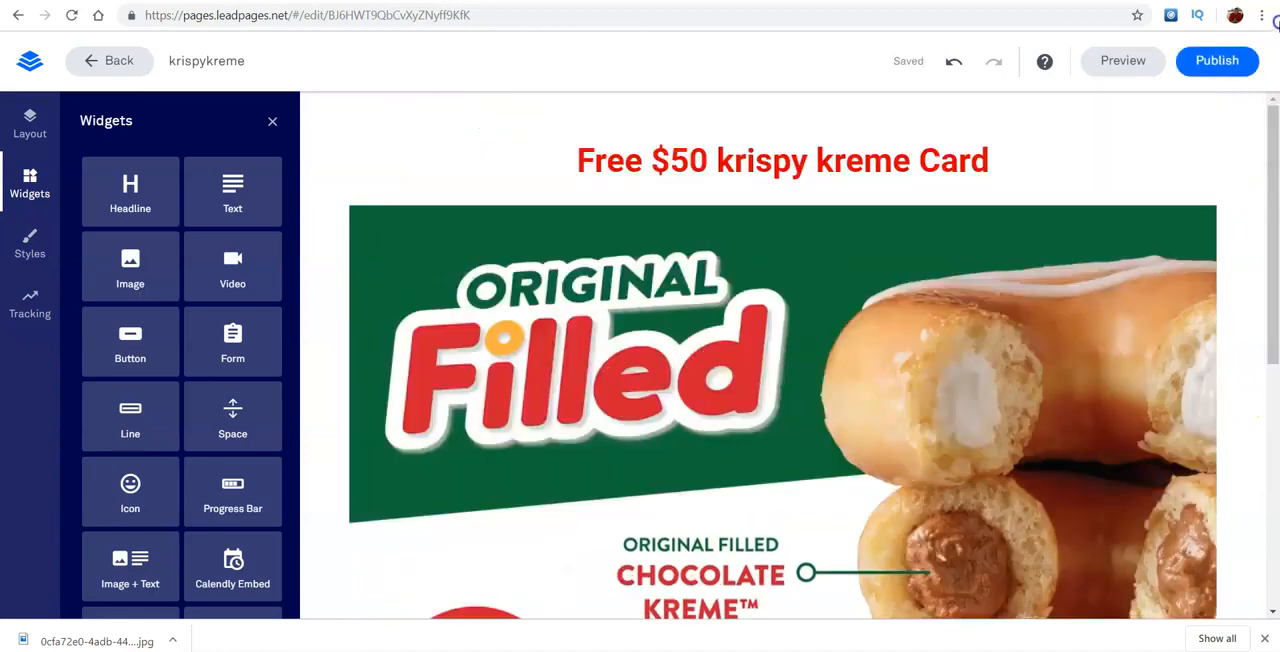
pyautogui.moveTo(1273, 155); pyautogui.dragTo(1274, 210)
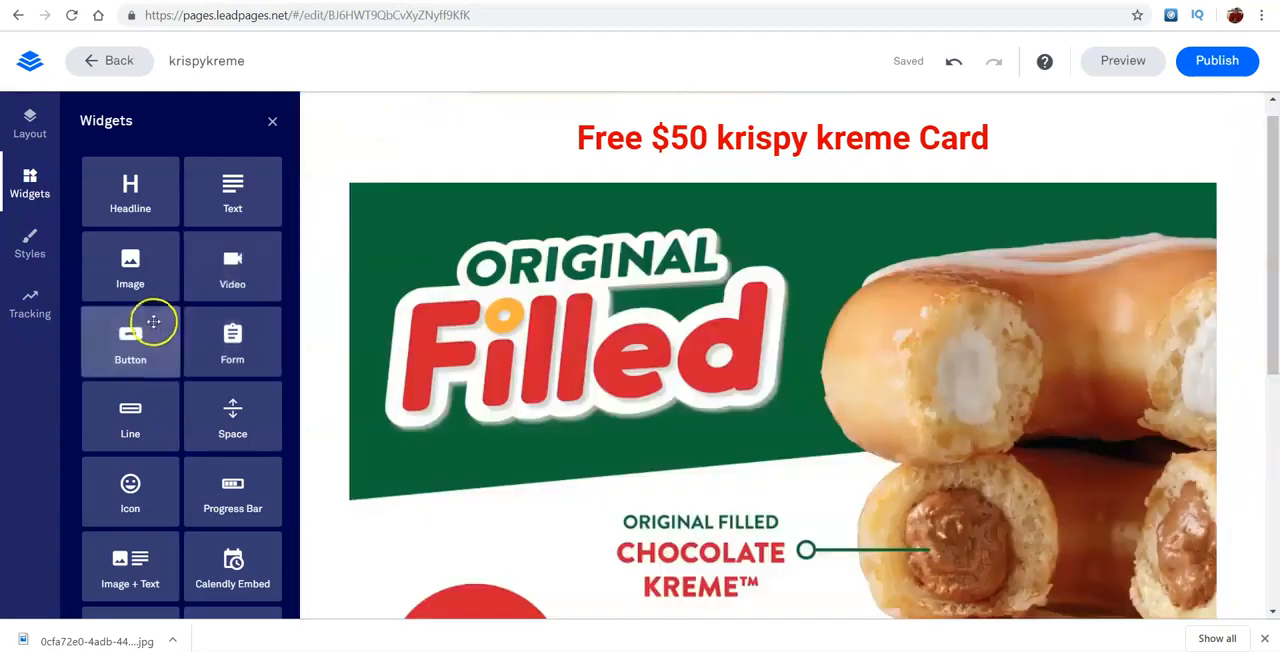
pyautogui.moveTo(134, 407); pyautogui.dragTo(391, 405)
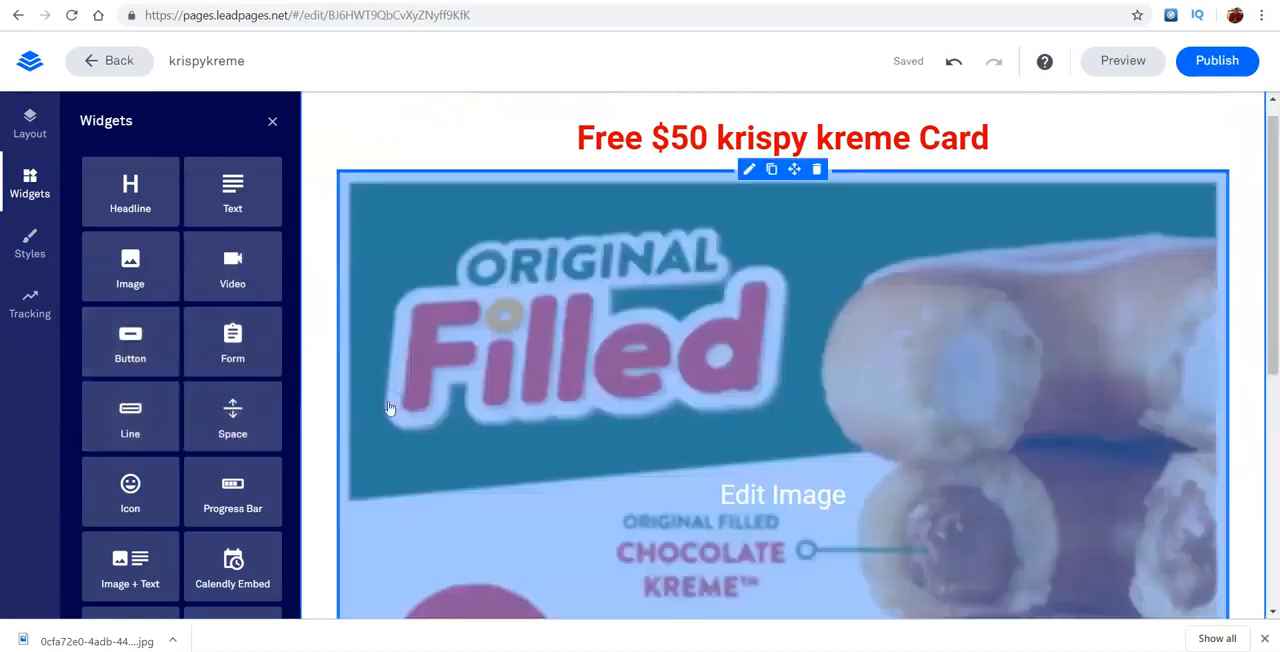
pyautogui.moveTo(246, 420); pyautogui.dragTo(350, 372)
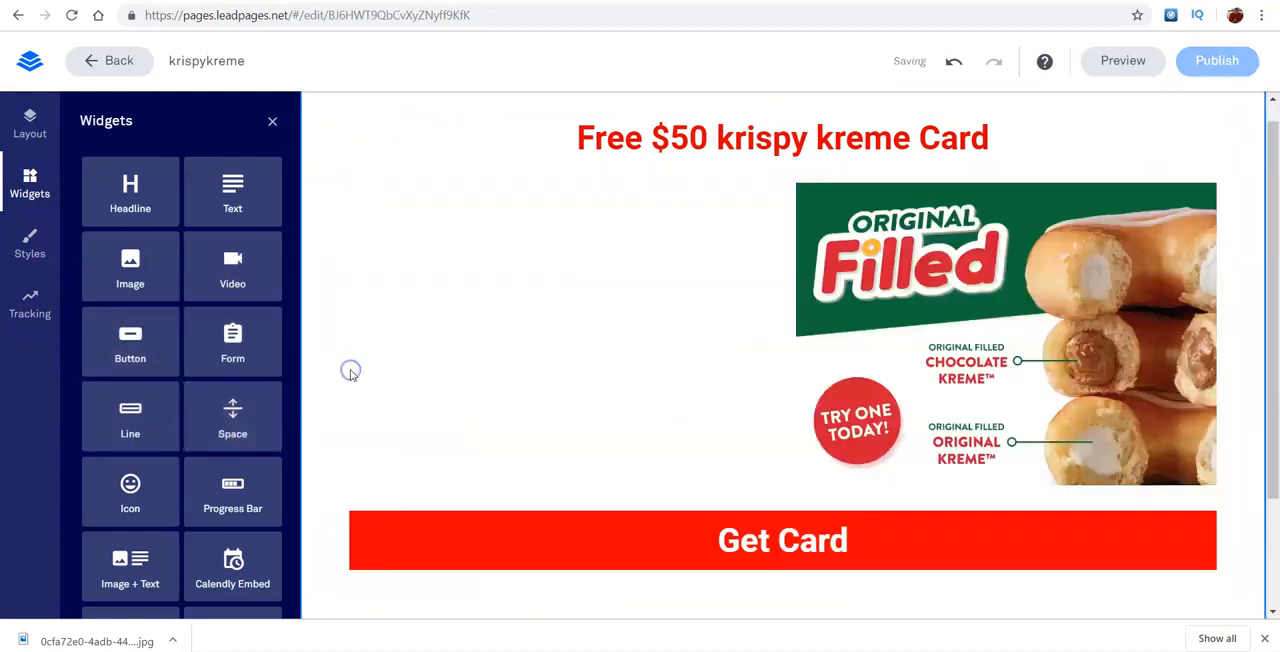
pyautogui.moveTo(256, 407); pyautogui.dragTo(1188, 291)
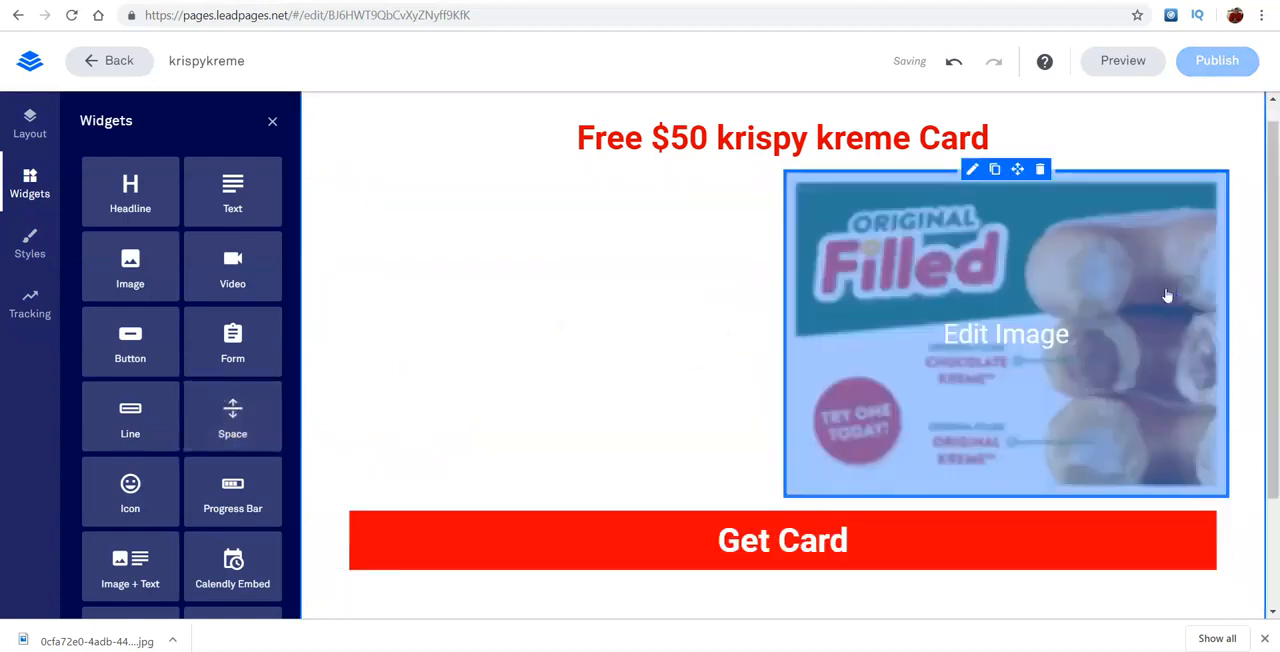
pyautogui.moveTo(240, 412); pyautogui.dragTo(1208, 265)
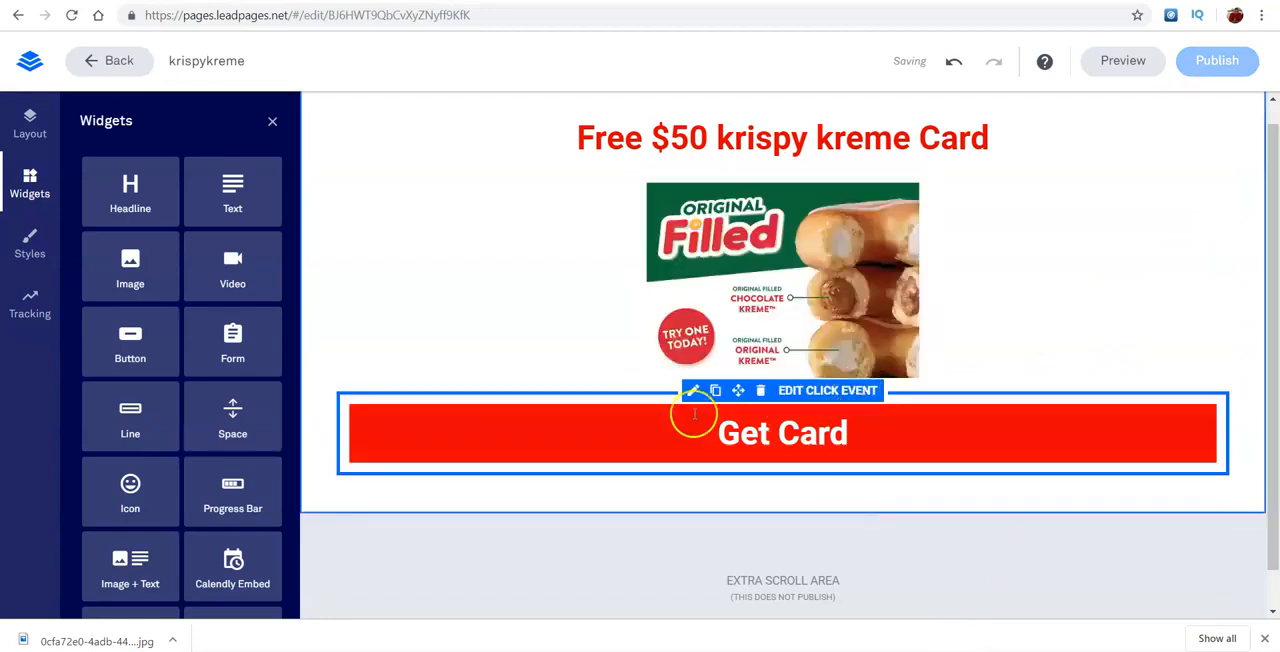
pyautogui.click(520, 172)
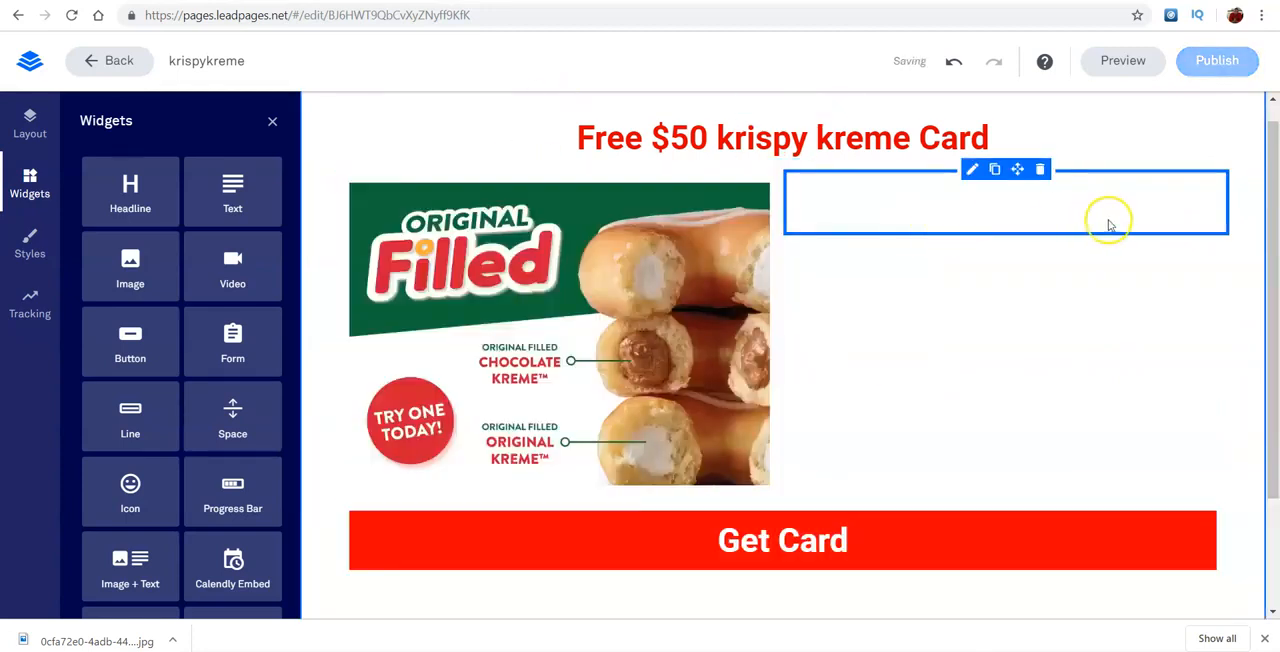
pyautogui.click(1040, 170)
# - Publish the landing page on the cashvill.lpages.co domain with the slug krispykreme
pyautogui.moveTo(1275, 148); pyautogui.dragTo(1268, 420)
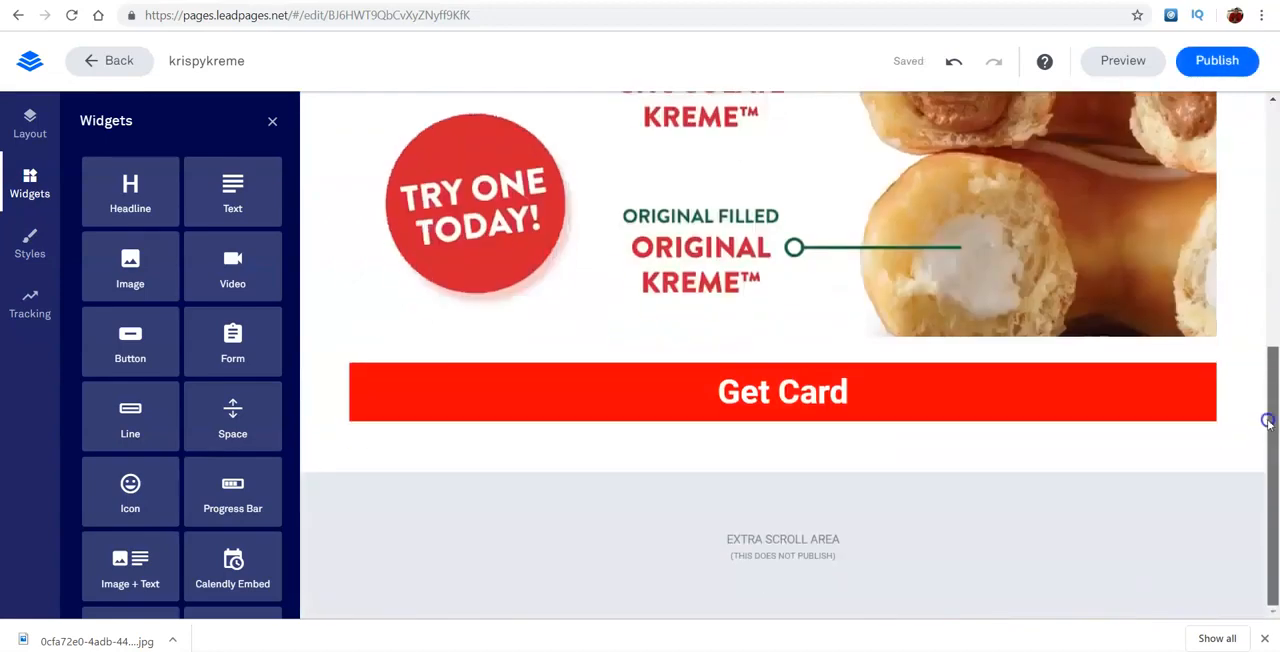
pyautogui.click(1235, 76)
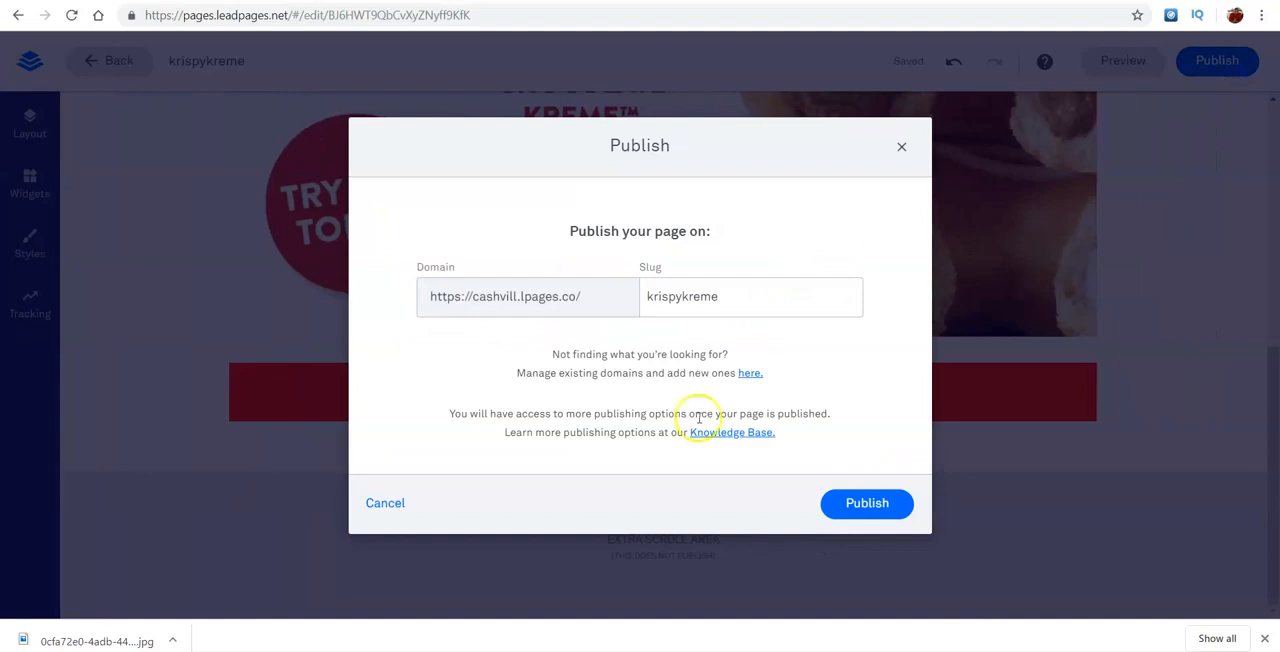
pyautogui.click(872, 505)
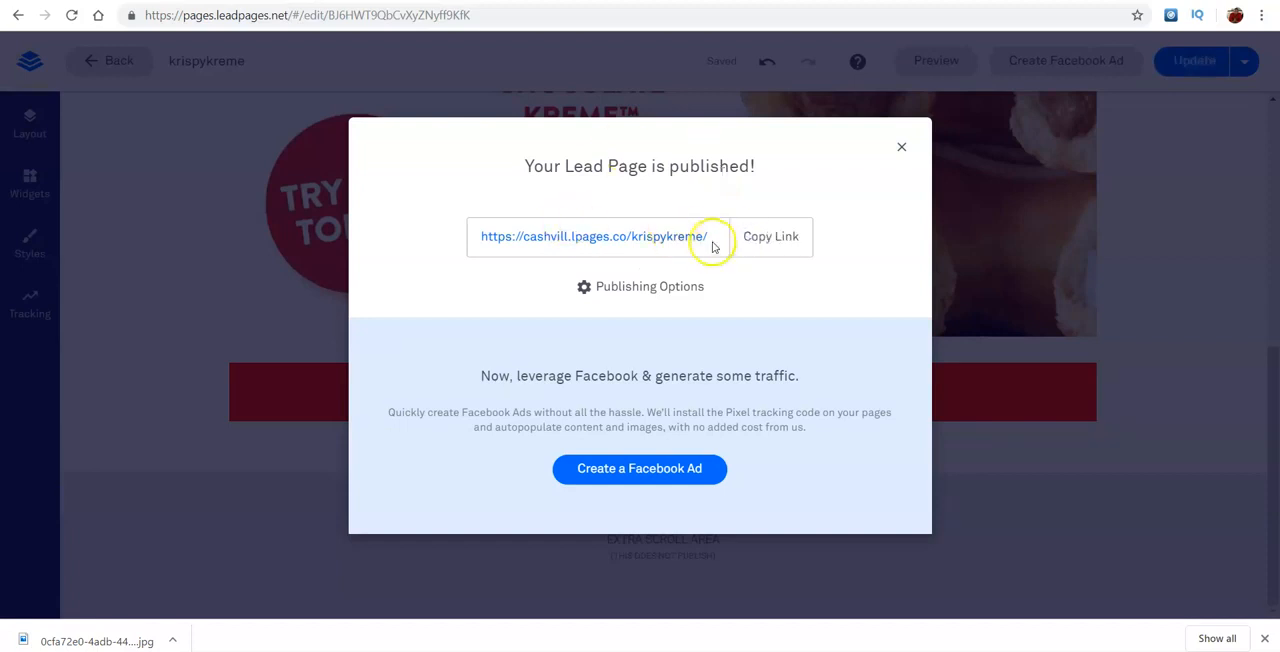
# - Open the published landing page, test its Get Card button, and examine the destination page with the CPAGrip link
pyautogui.click(686, 237)
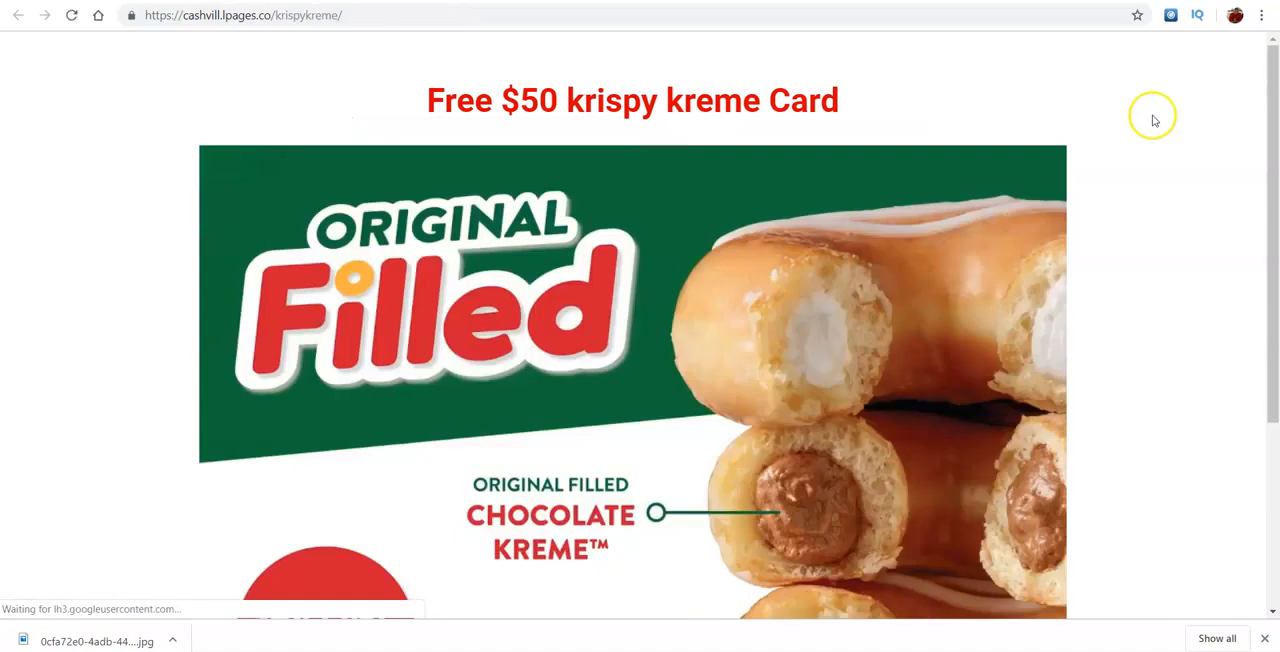
pyautogui.scroll(-3, 1271, 443)
pyautogui.click(711, 545)
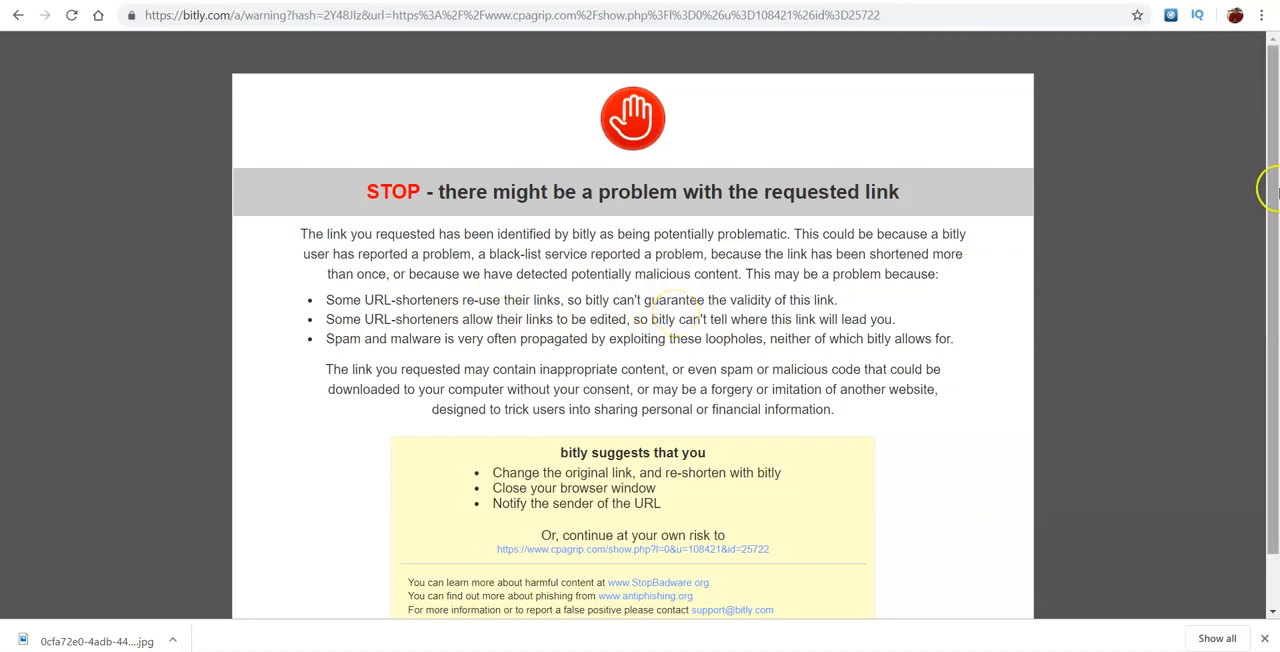
pyautogui.moveTo(1273, 187); pyautogui.dragTo(1273, 240)
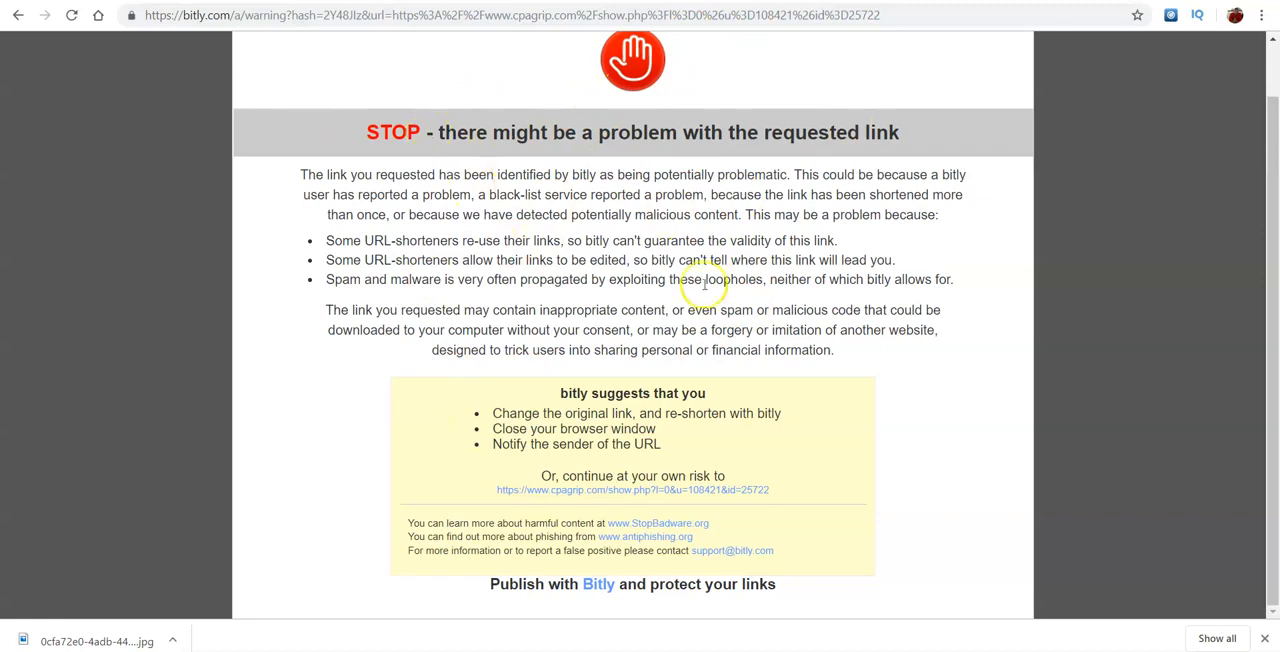
pyautogui.moveTo(778, 490); pyautogui.dragTo(539, 503)
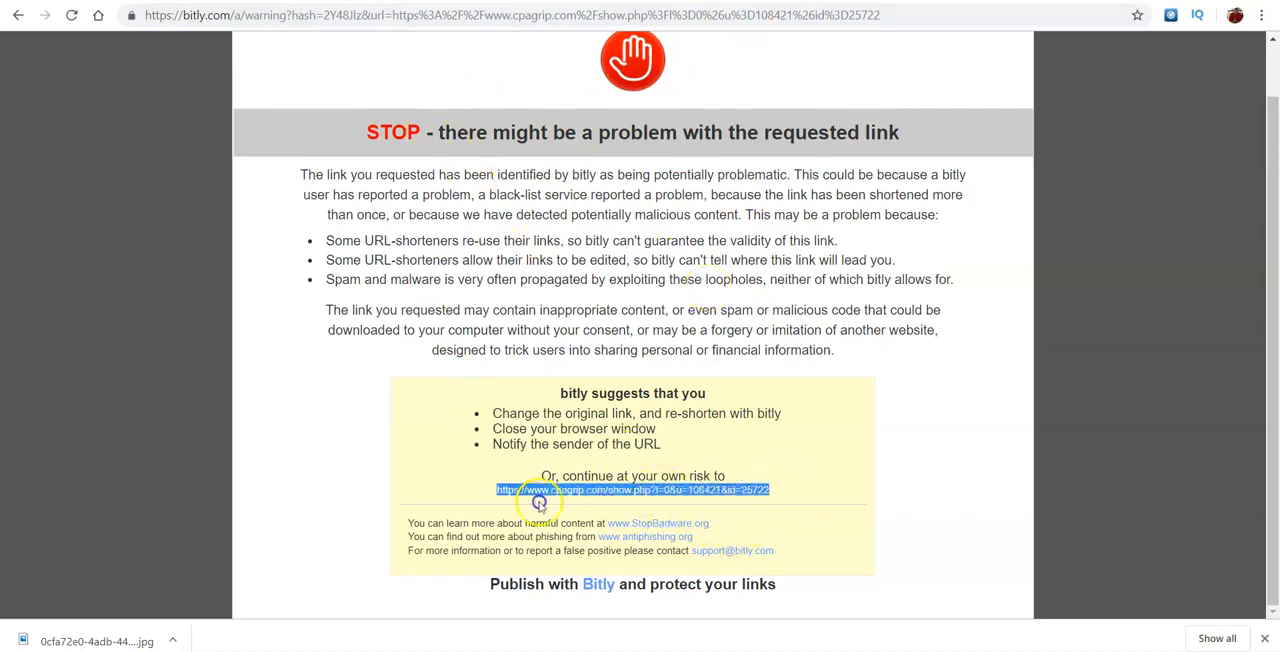
# - Return to the published landing page and copy its URL
pyautogui.click(20, 15)
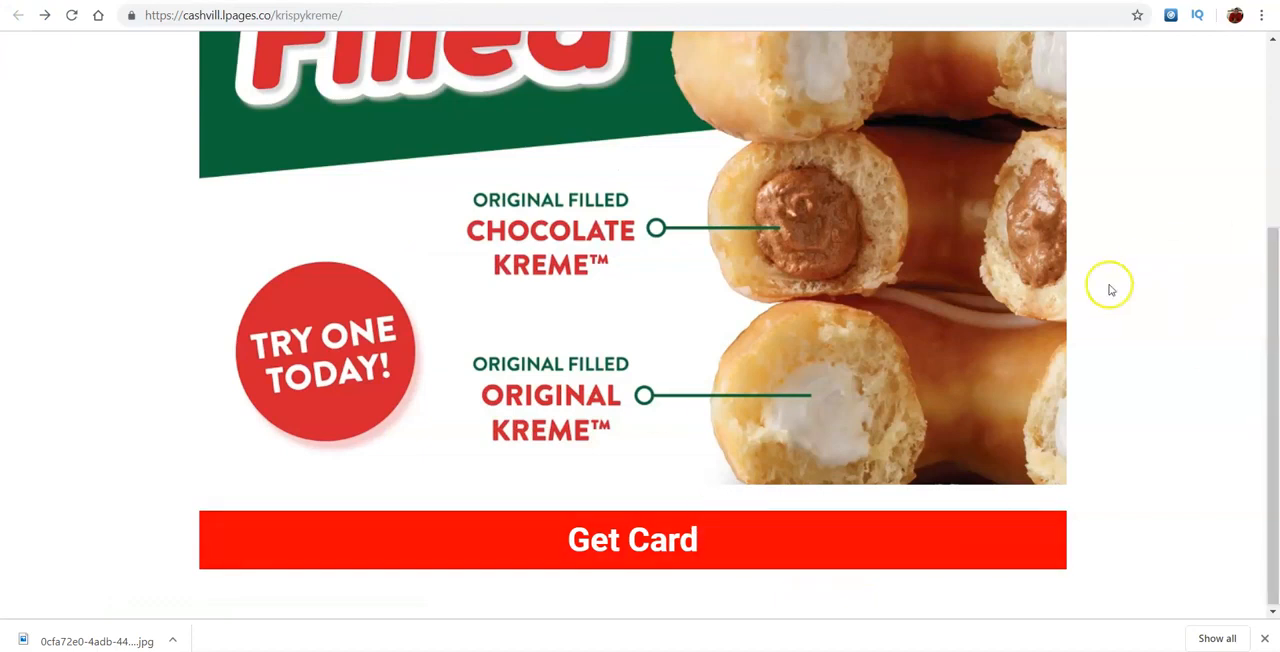
pyautogui.moveTo(1276, 351); pyautogui.dragTo(1276, 170)
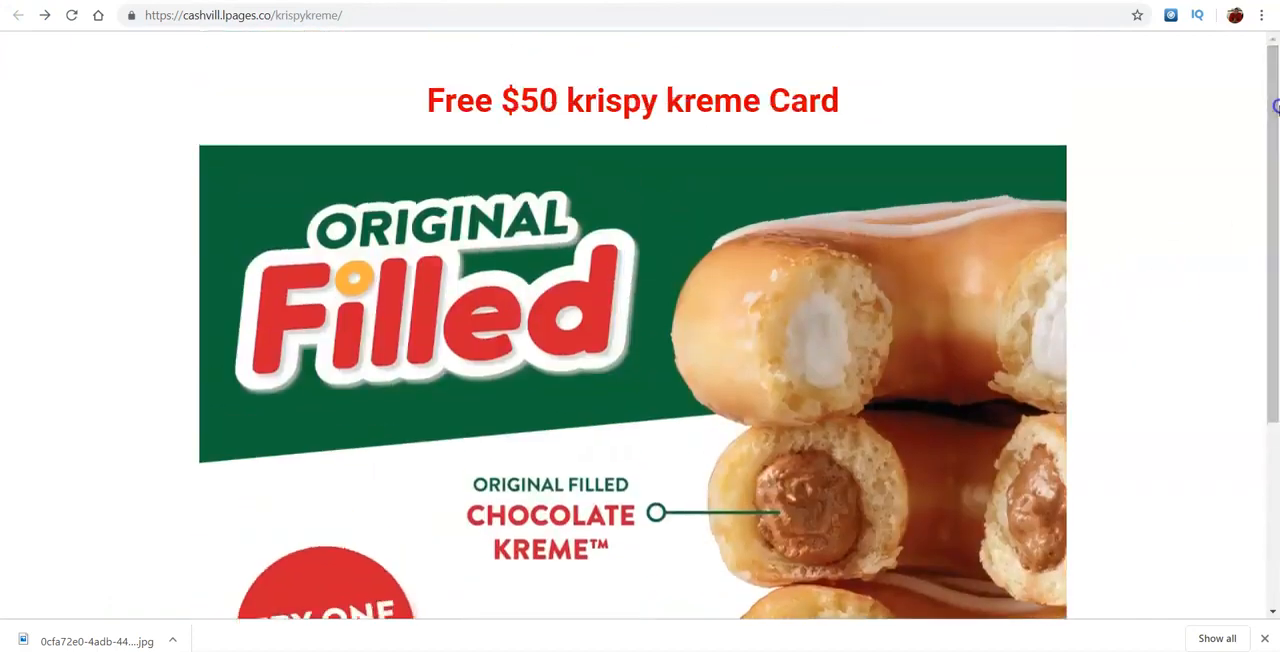
pyautogui.click(427, 23)
pyautogui.rightClick(427, 23)
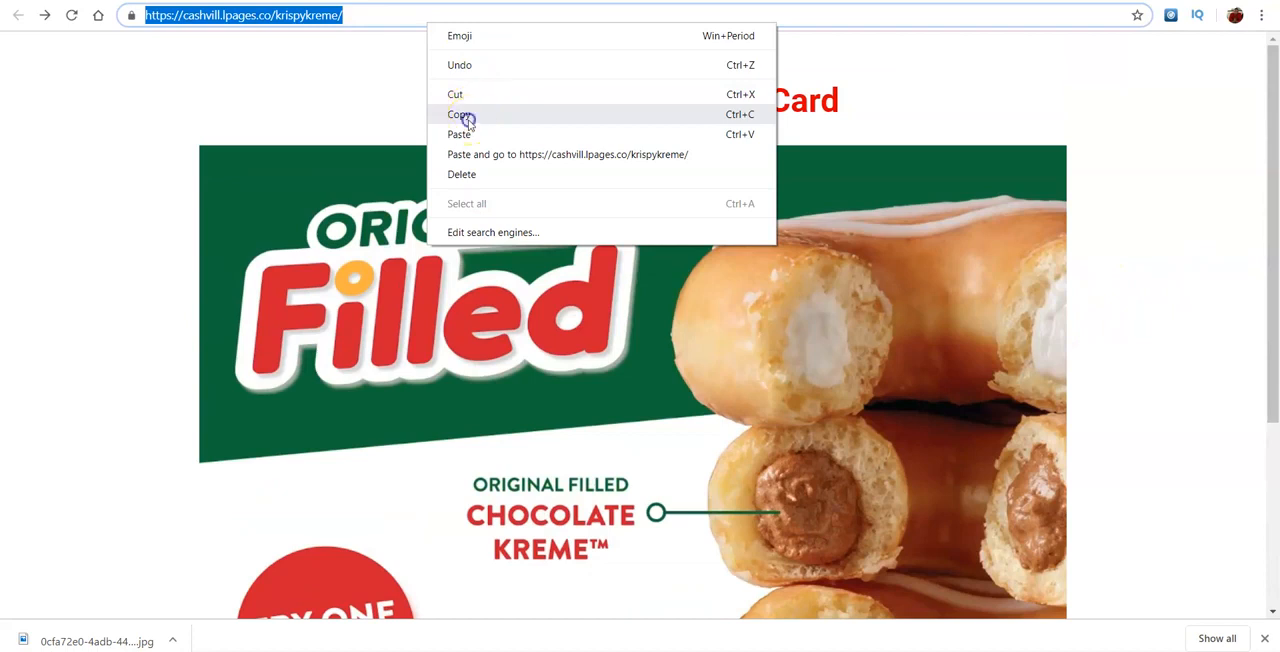
pyautogui.click(468, 119)
pyautogui.hotkey('ctrl', 'Tab')
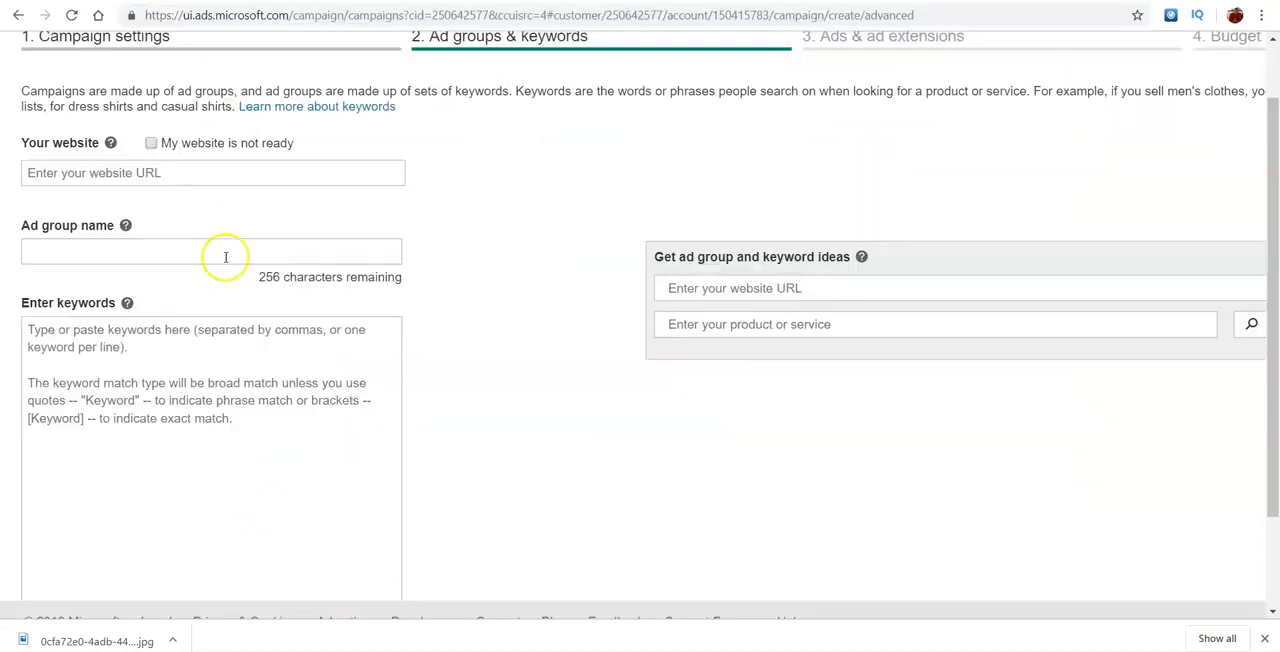
pyautogui.click(165, 172)
pyautogui.hotkey('ctrl', 'v')
pyautogui.click(248, 255)
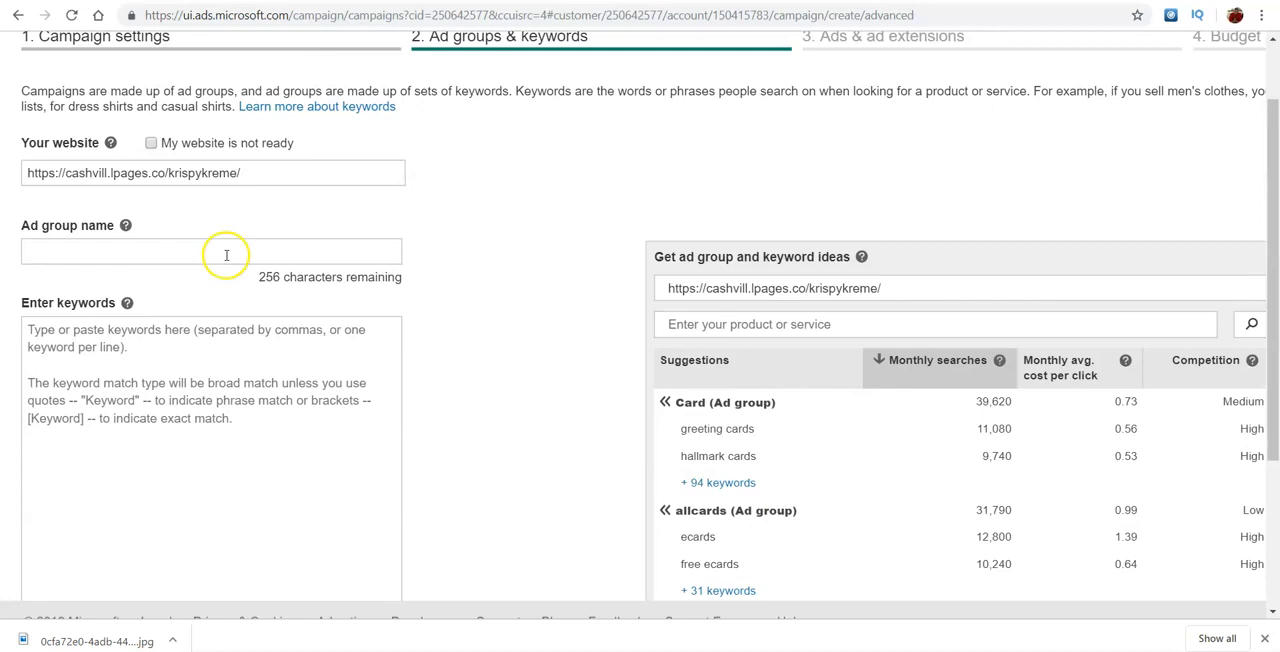
# - Switch to the official Krispy Kreme website and copy its URL for the keyword ideas lookup
pyautogui.click(900, 292)
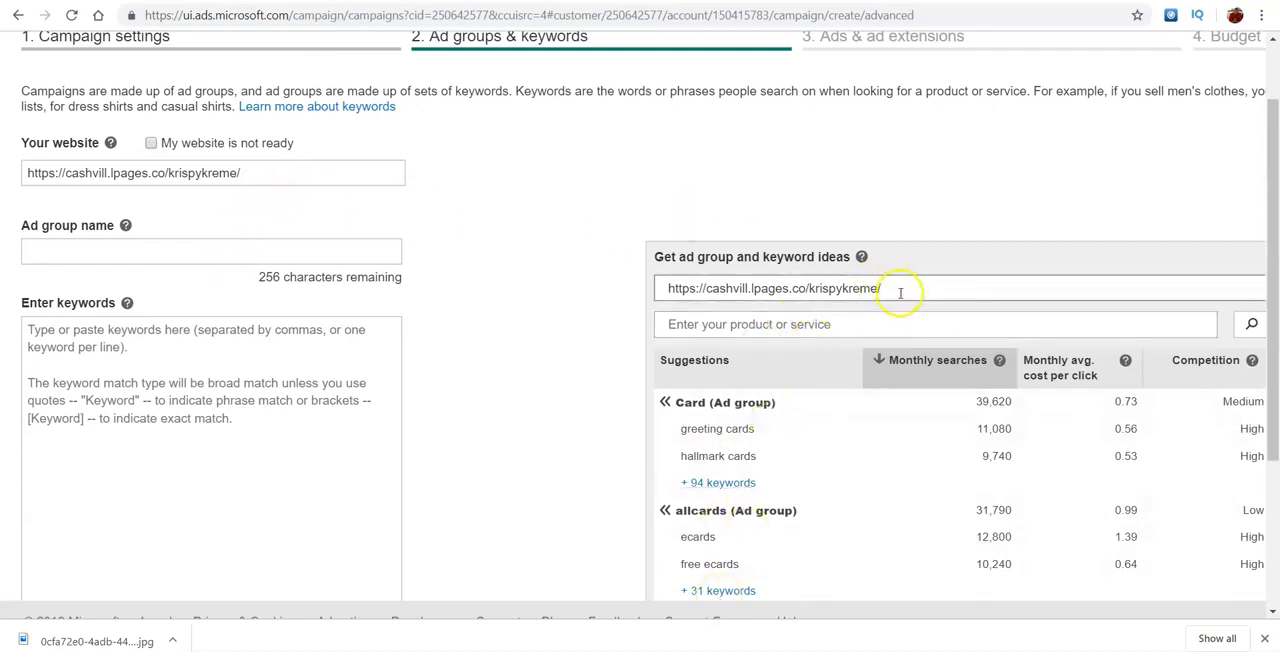
pyautogui.click(318, 1)
pyautogui.doubleClick(273, 17)
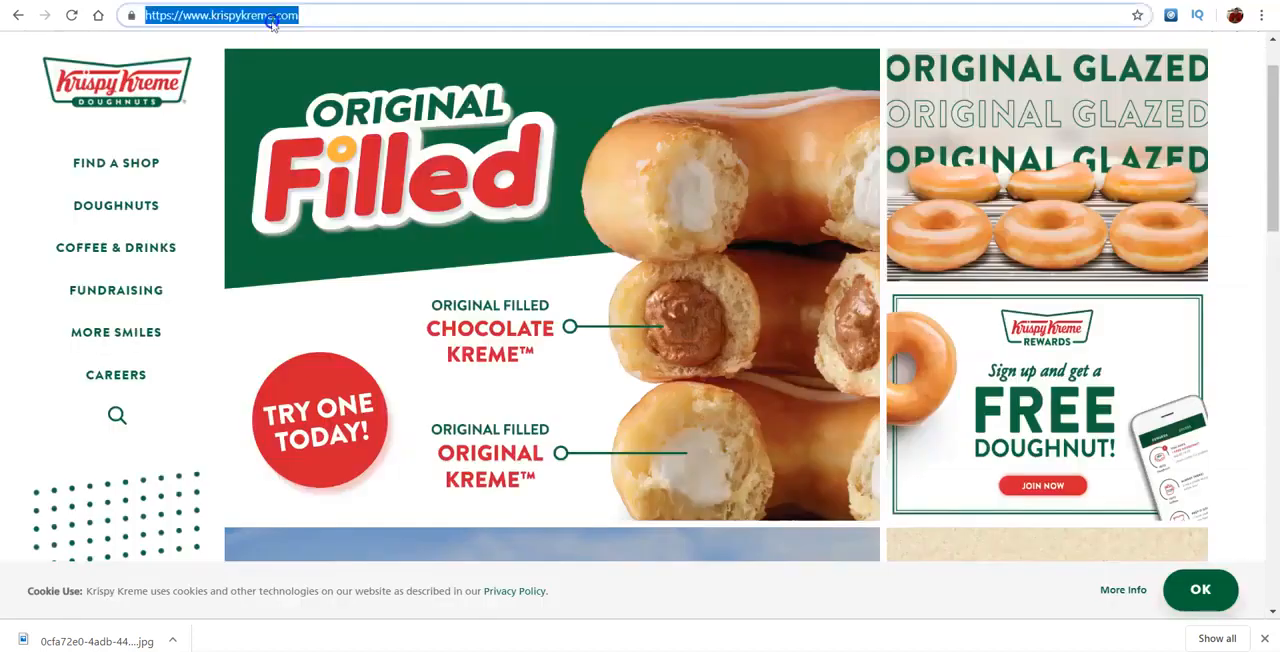
pyautogui.hotkey('ctrl', 'a')
pyautogui.click(165, 18)
pyautogui.click(258, 34)
pyautogui.click(255, 14)
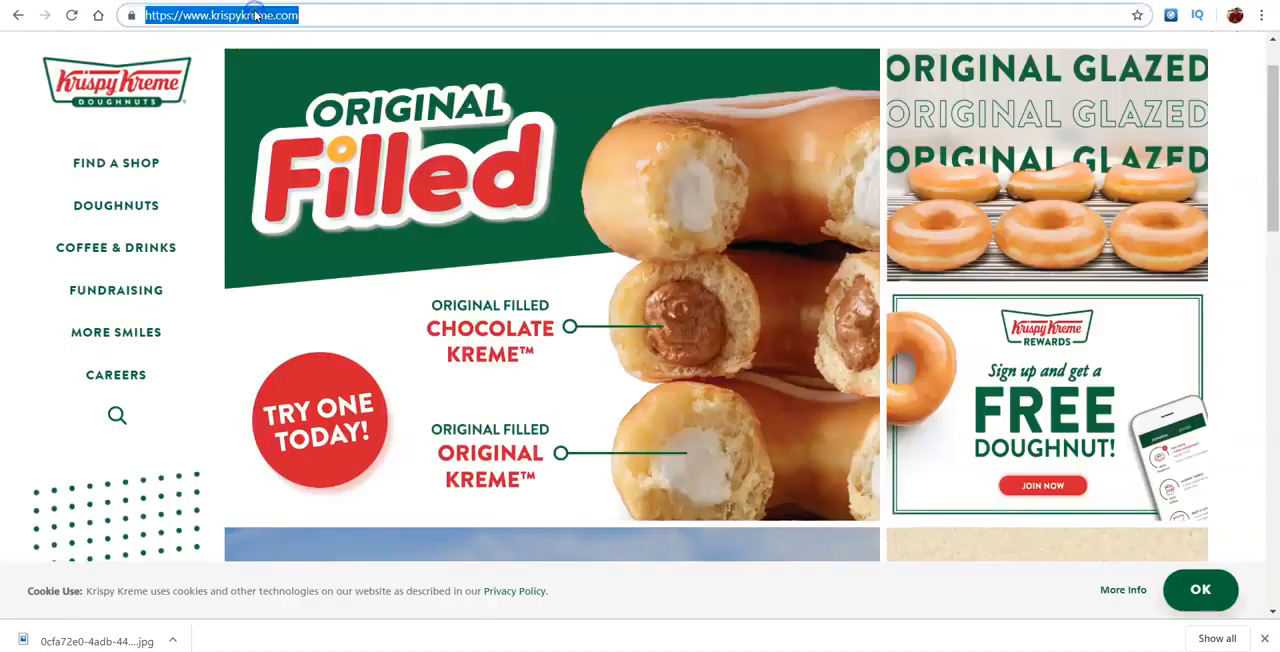
pyautogui.rightClick(256, 14)
pyautogui.click(294, 101)
pyautogui.click(160, 1)
pyautogui.moveTo(923, 287); pyautogui.dragTo(600, 286)
pyautogui.press('BackSpace')
pyautogui.hotkey('ctrl', 'v')
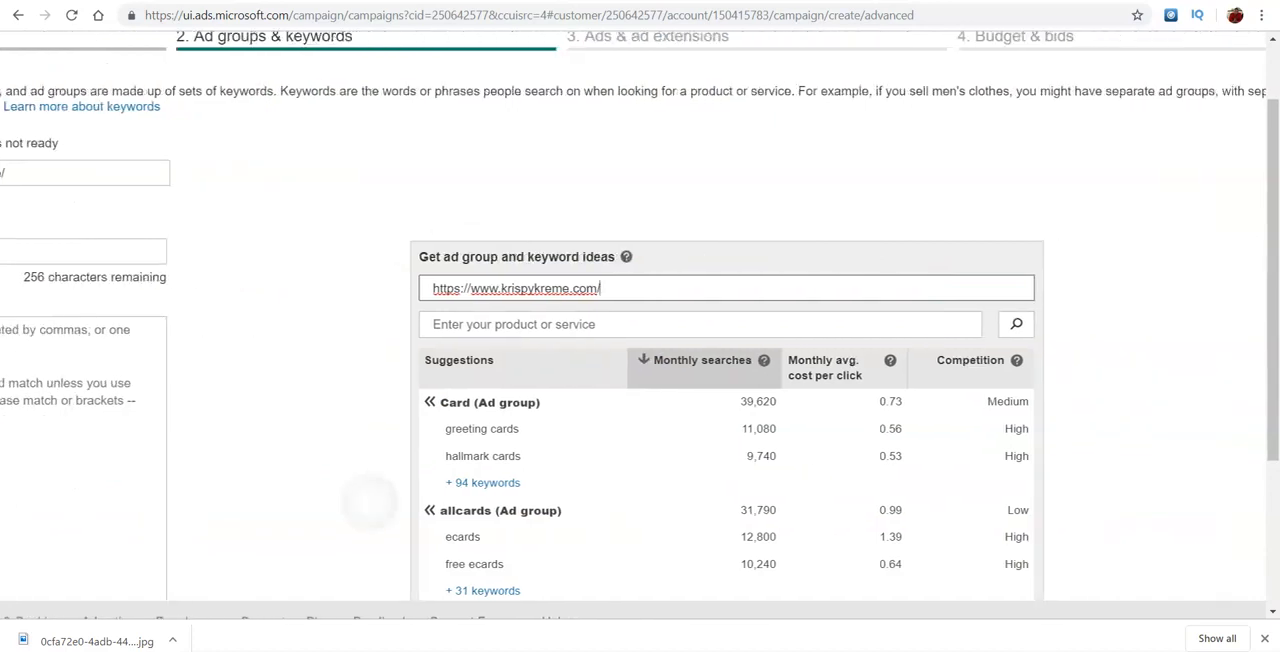
pyautogui.click(1016, 324)
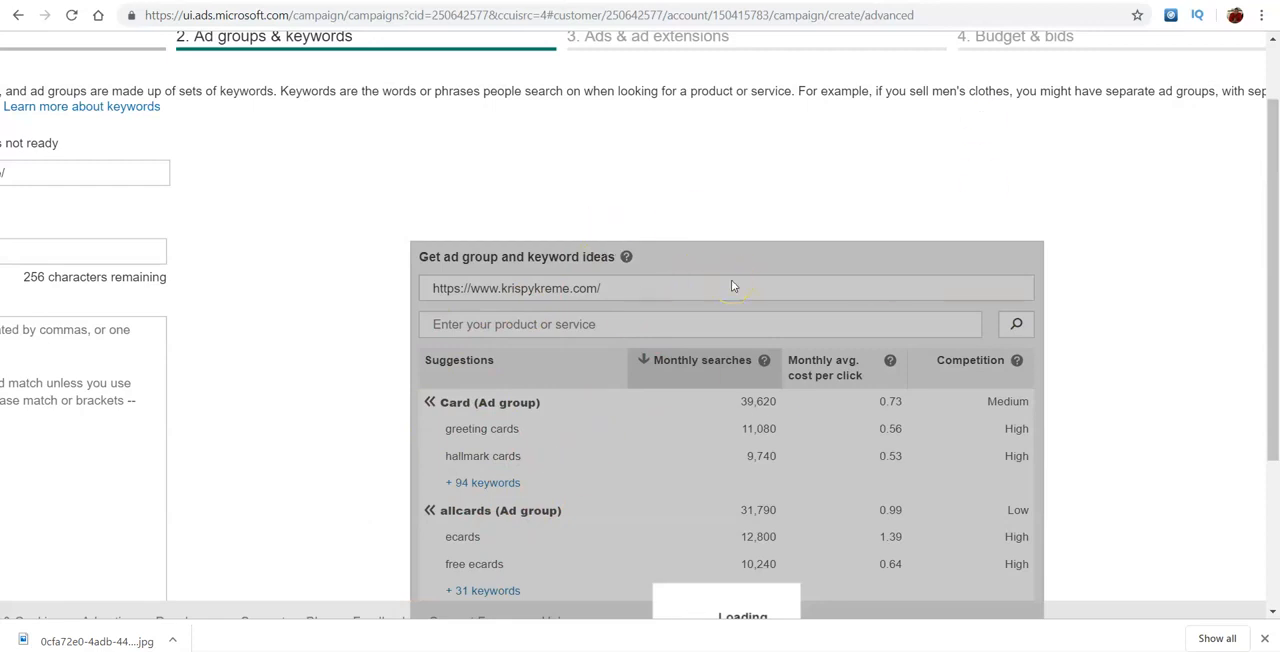
# - Examine the suggested ad groups, including the full keyword list of the Job ad group, and close that list
pyautogui.hscroll(-2, 731, 287)
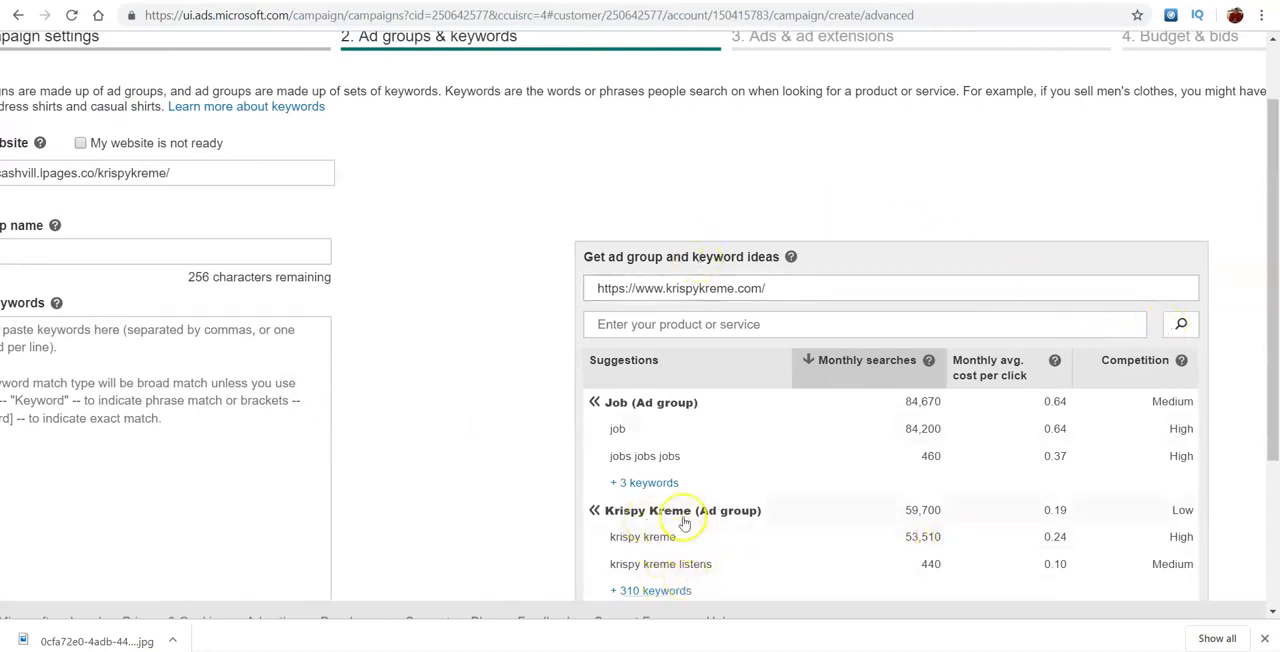
pyautogui.click(668, 484)
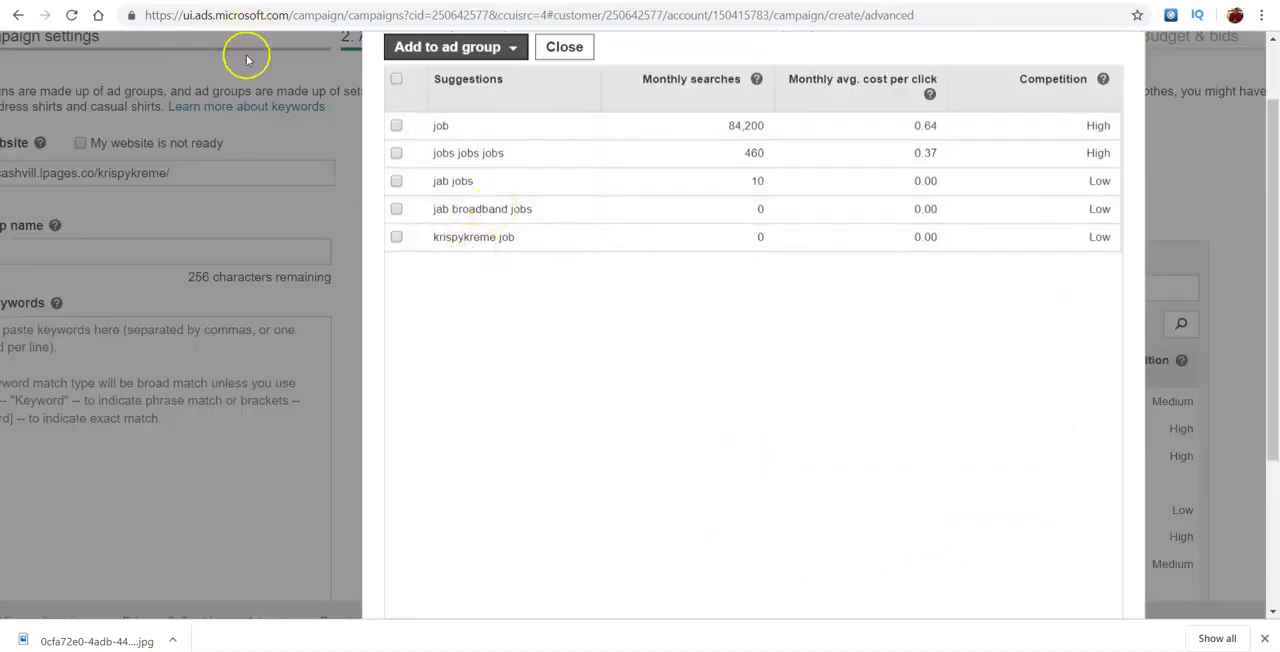
pyautogui.click(19, 17)
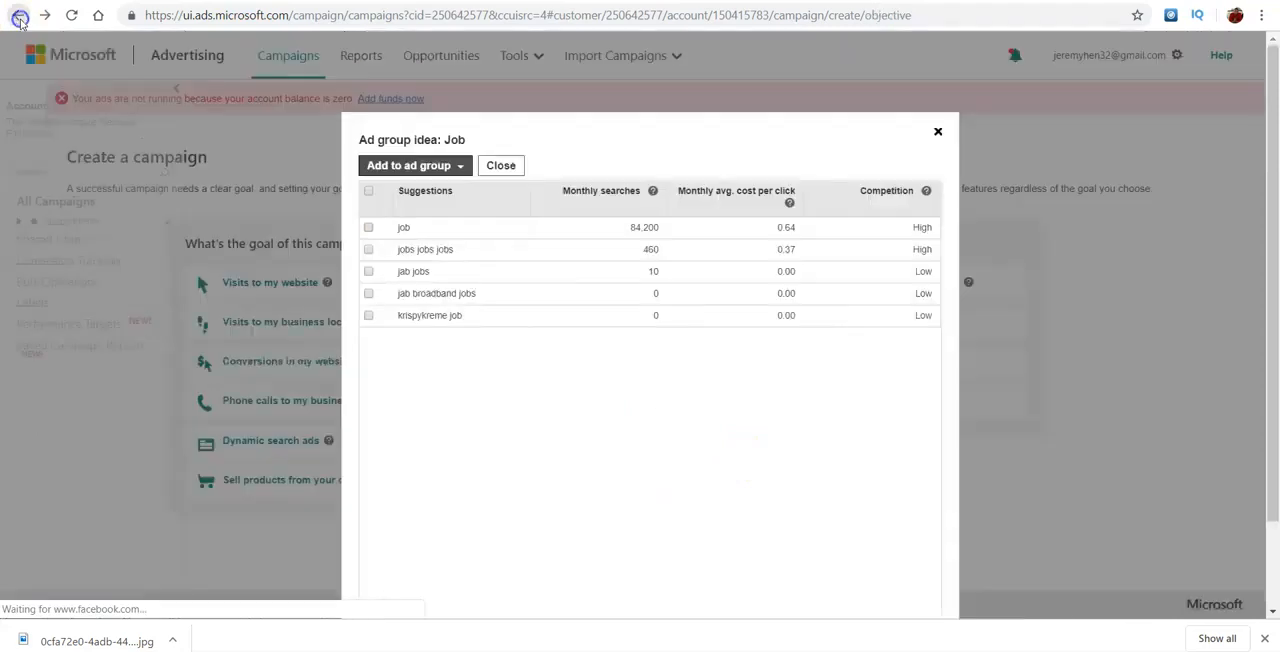
pyautogui.click(939, 133)
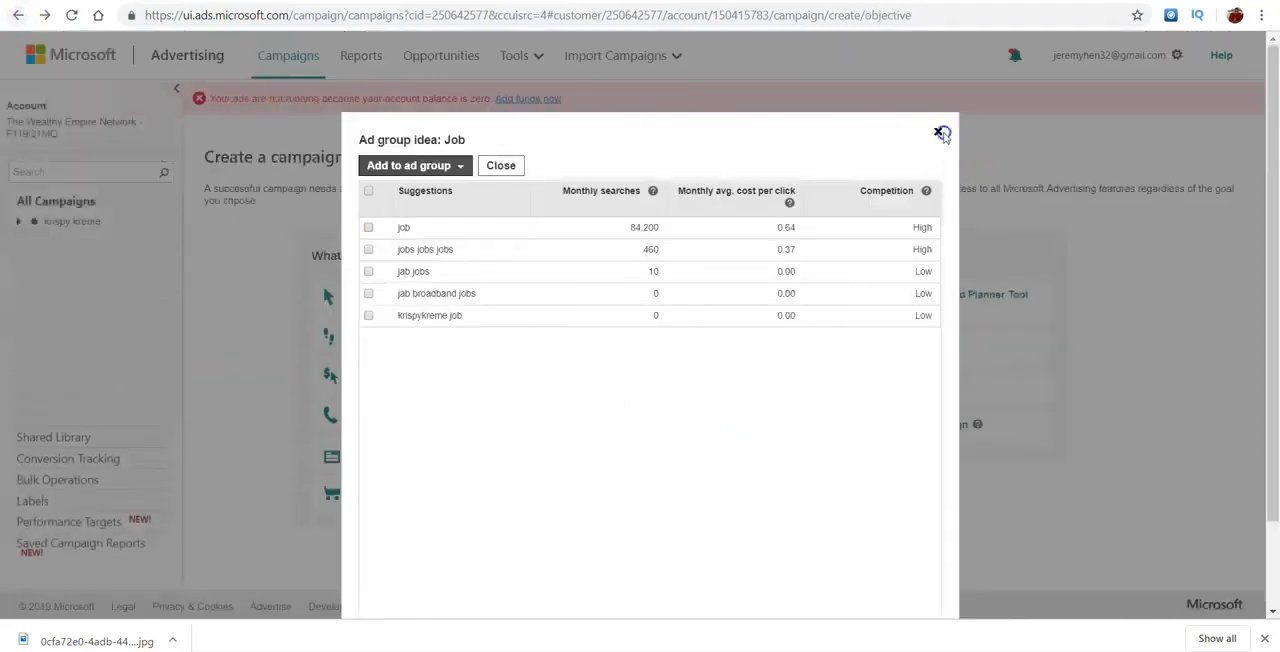
pyautogui.click(45, 16)
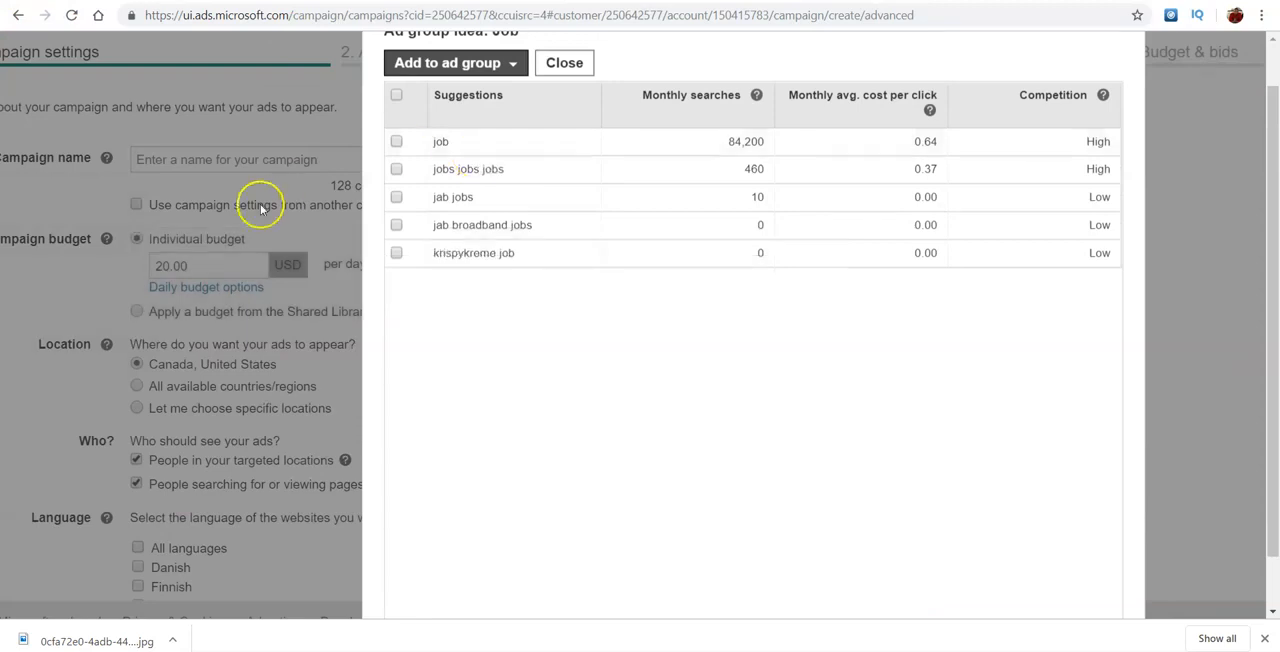
pyautogui.click(578, 64)
pyautogui.click(580, 48)
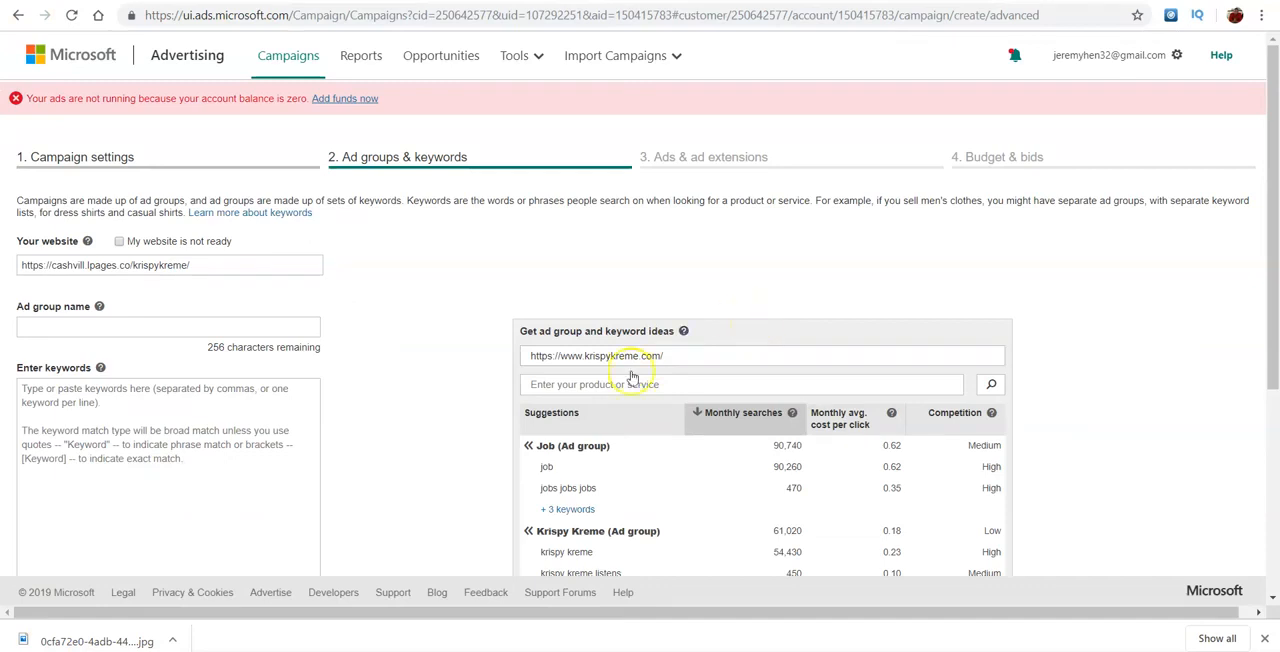
pyautogui.scroll(-3, 1255, 300)
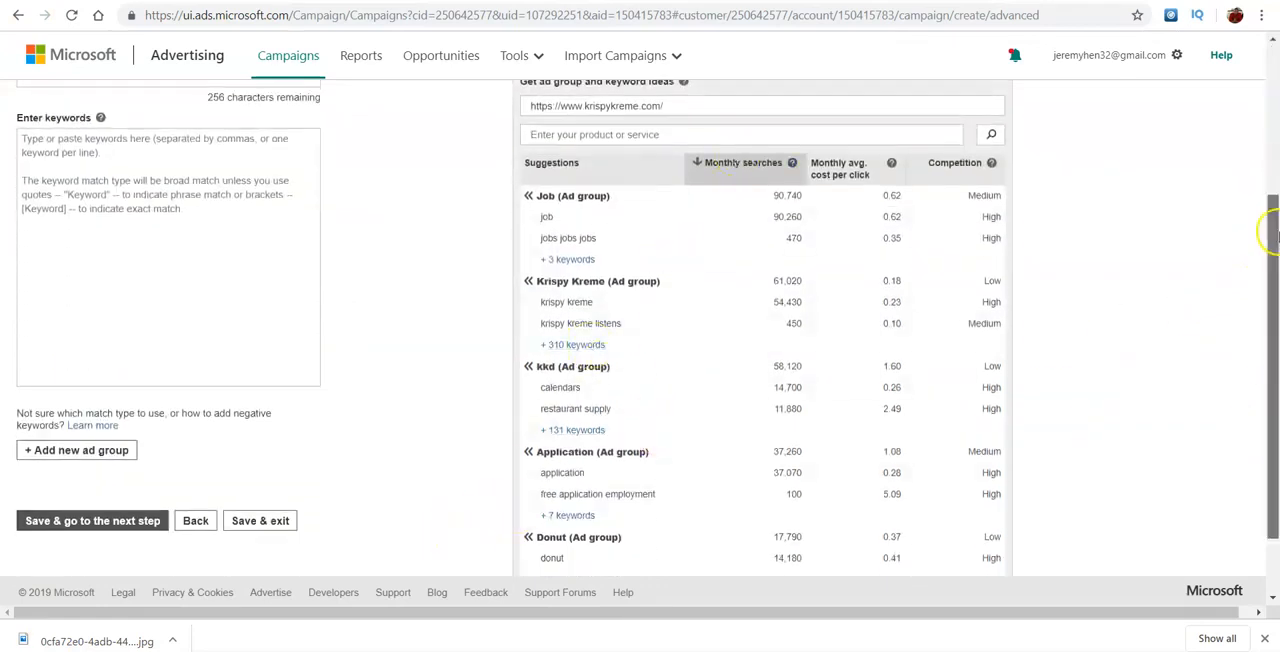
pyautogui.moveTo(1270, 232); pyautogui.dragTo(1270, 82)
# - Switch to Google and look up autocomplete keyword suggestions for "krispy kreme"
pyautogui.click(600, 2)
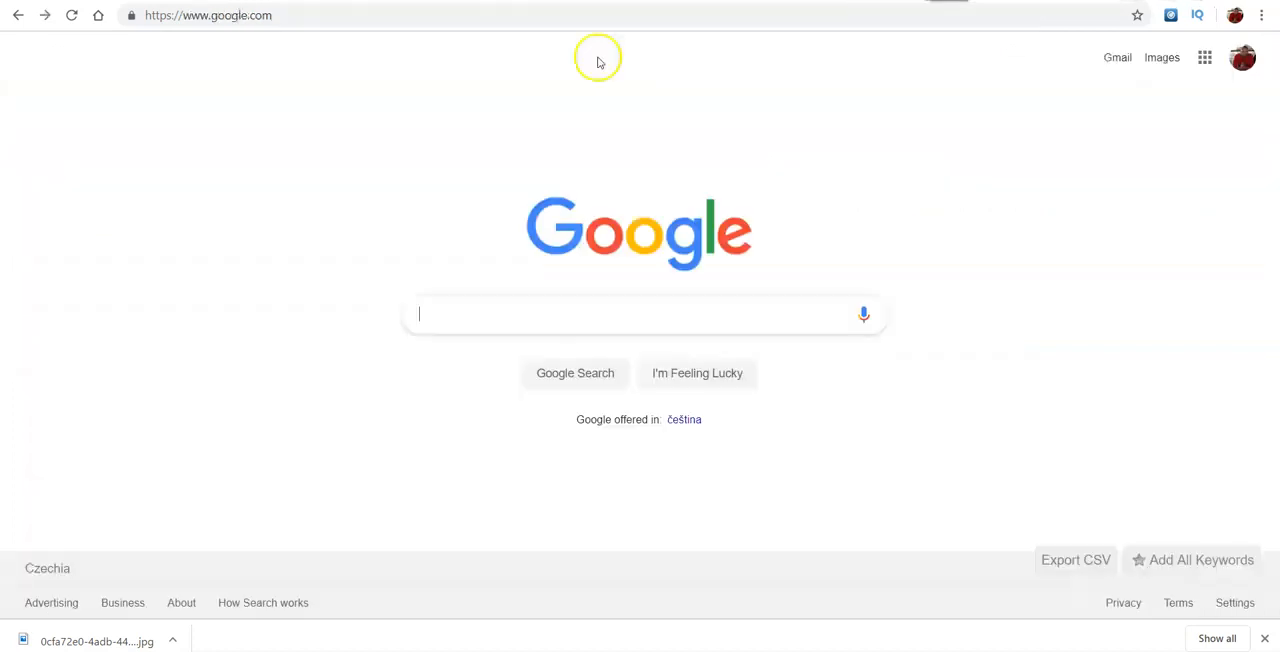
pyautogui.write('krisp')
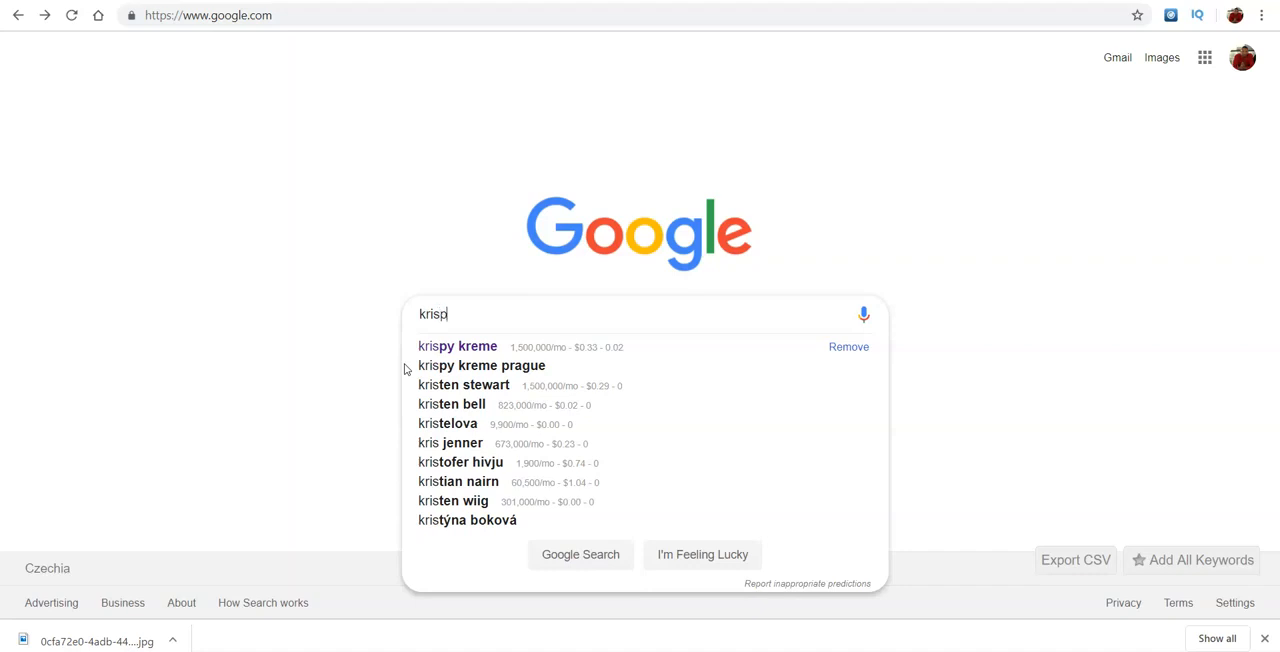
pyautogui.write('y kreme')
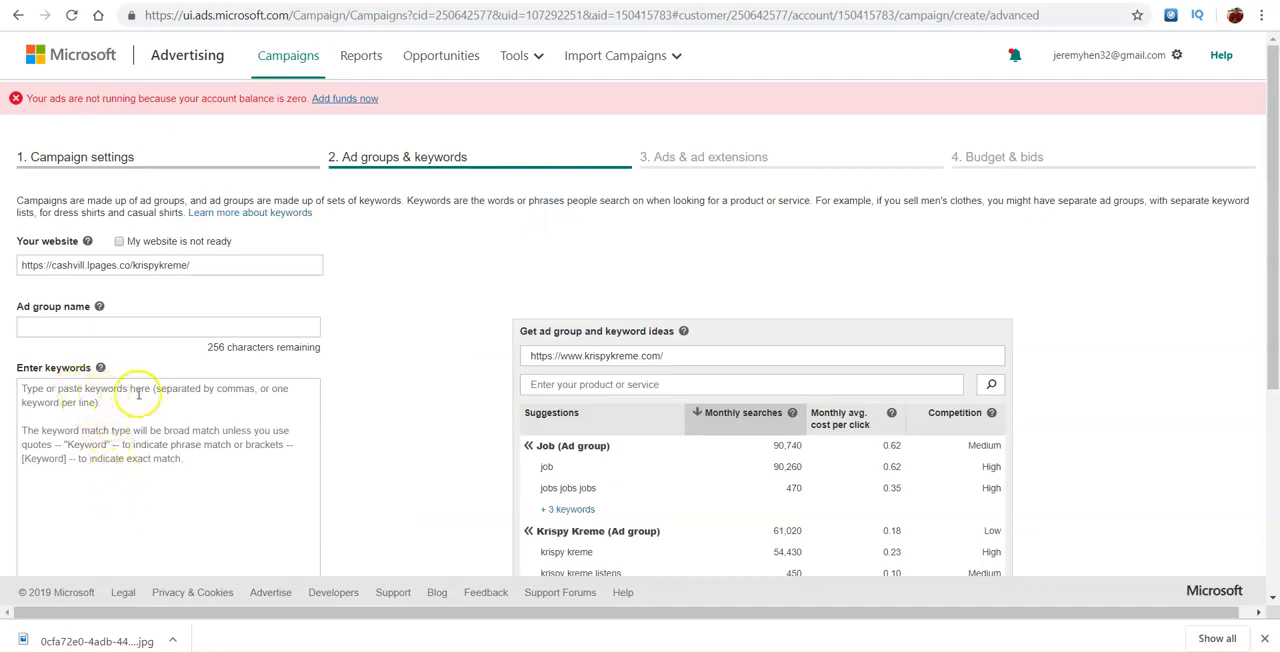
# - Enter "krispy kreme" and "krispy kreme menu" as the ad group's keywords in Microsoft Advertising
pyautogui.click(194, 404)
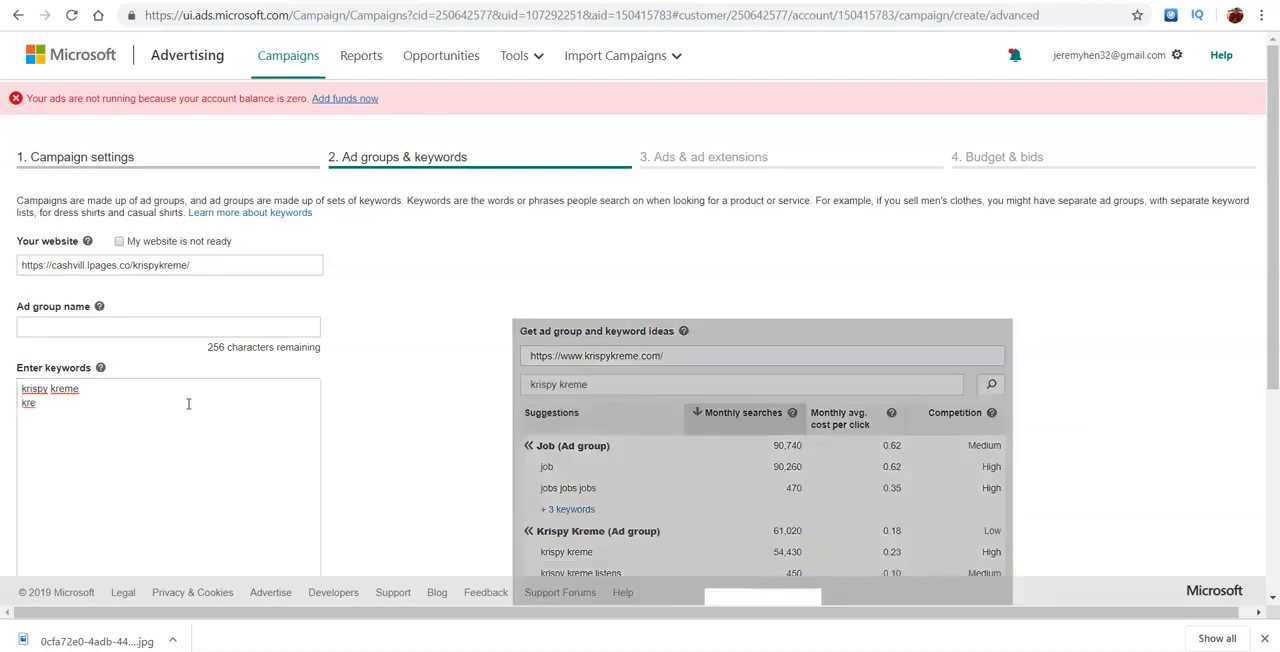
pyautogui.click(136, 423)
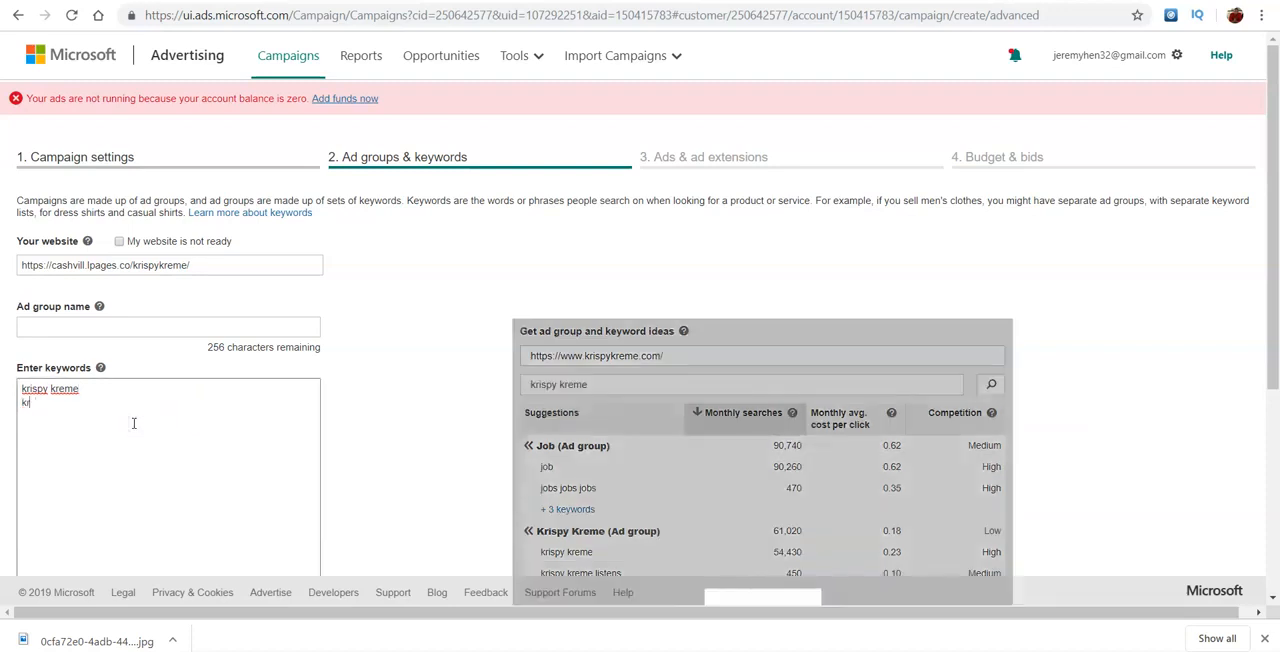
pyautogui.write('me menu')
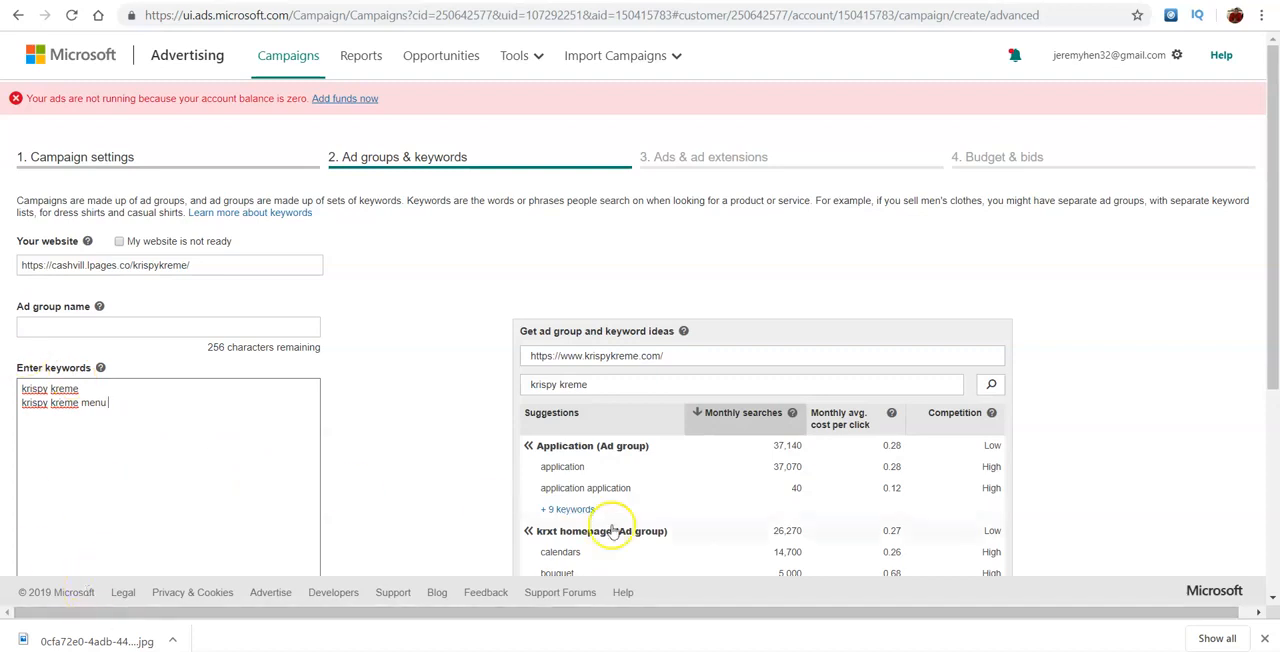
# - Name the ad group KK, save it and go on to the ads and ad extensions stage
pyautogui.scroll(-2, 1272, 335)
pyautogui.moveTo(1272, 338); pyautogui.dragTo(1266, 494)
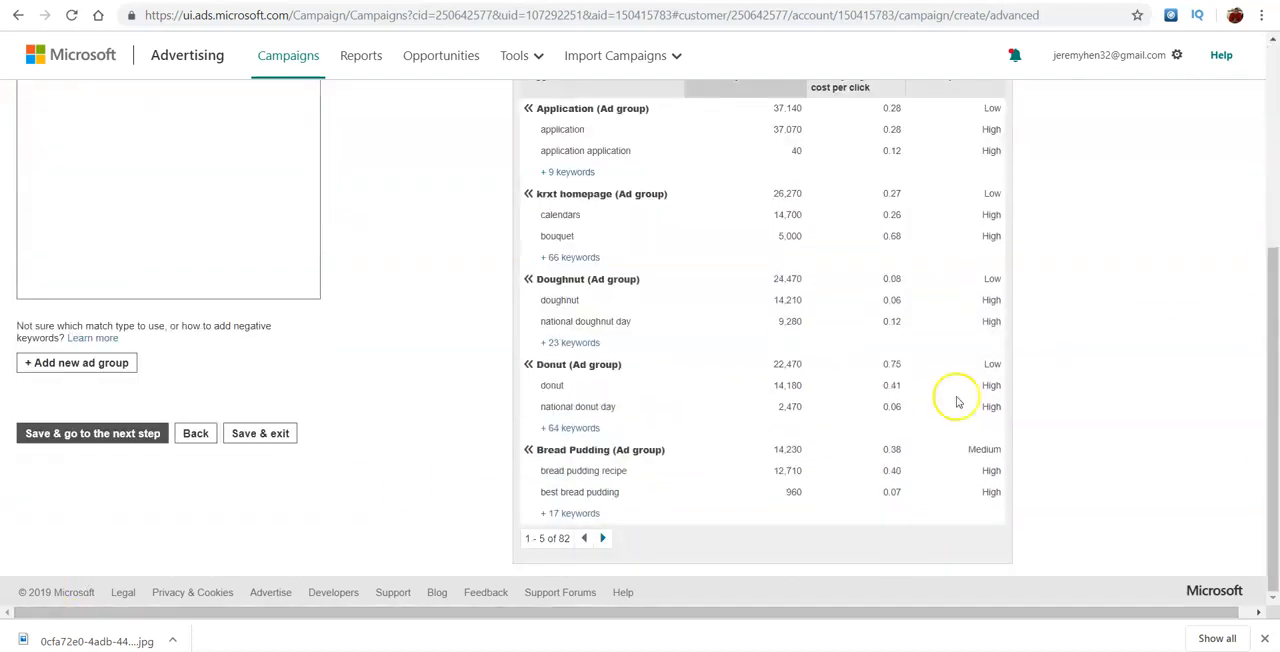
pyautogui.moveTo(1268, 348); pyautogui.dragTo(1268, 262)
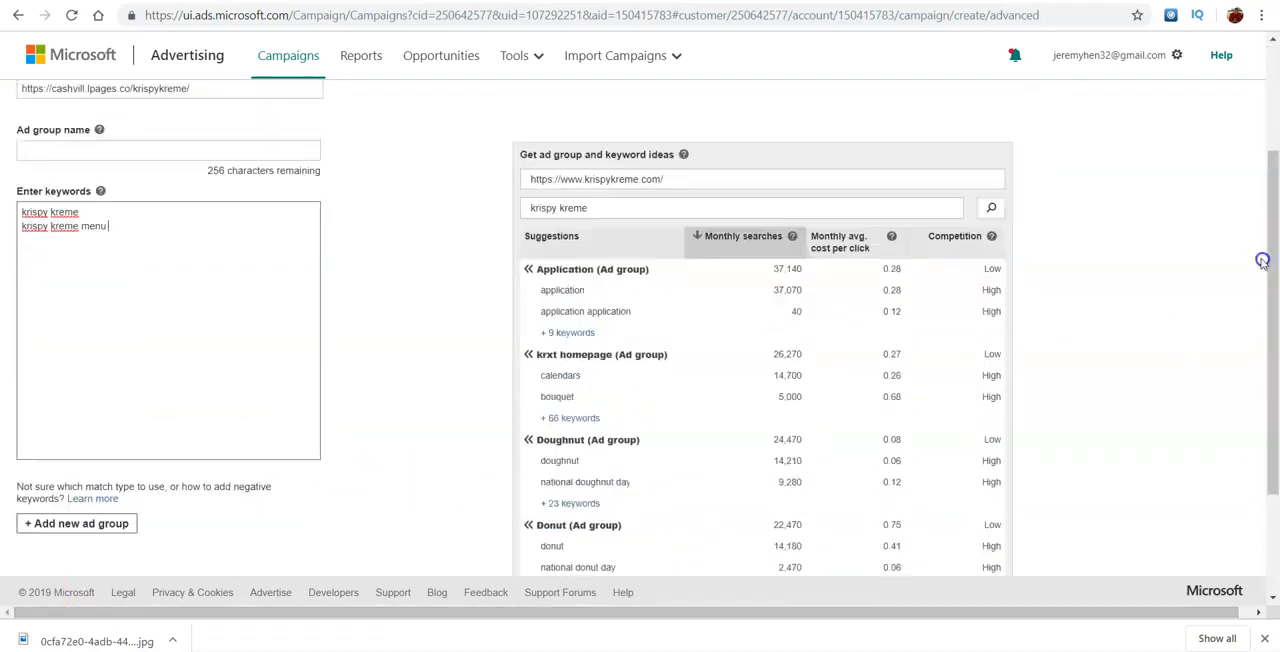
pyautogui.click(82, 151)
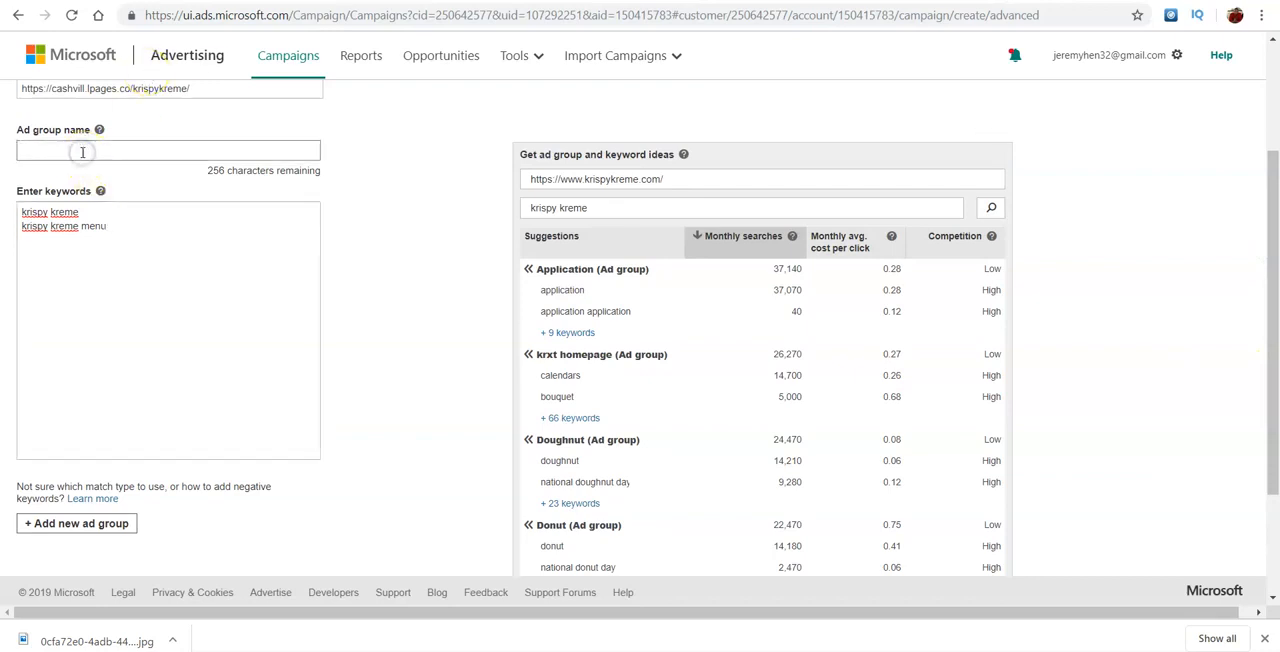
pyautogui.moveTo(1272, 395); pyautogui.dragTo(1271, 491)
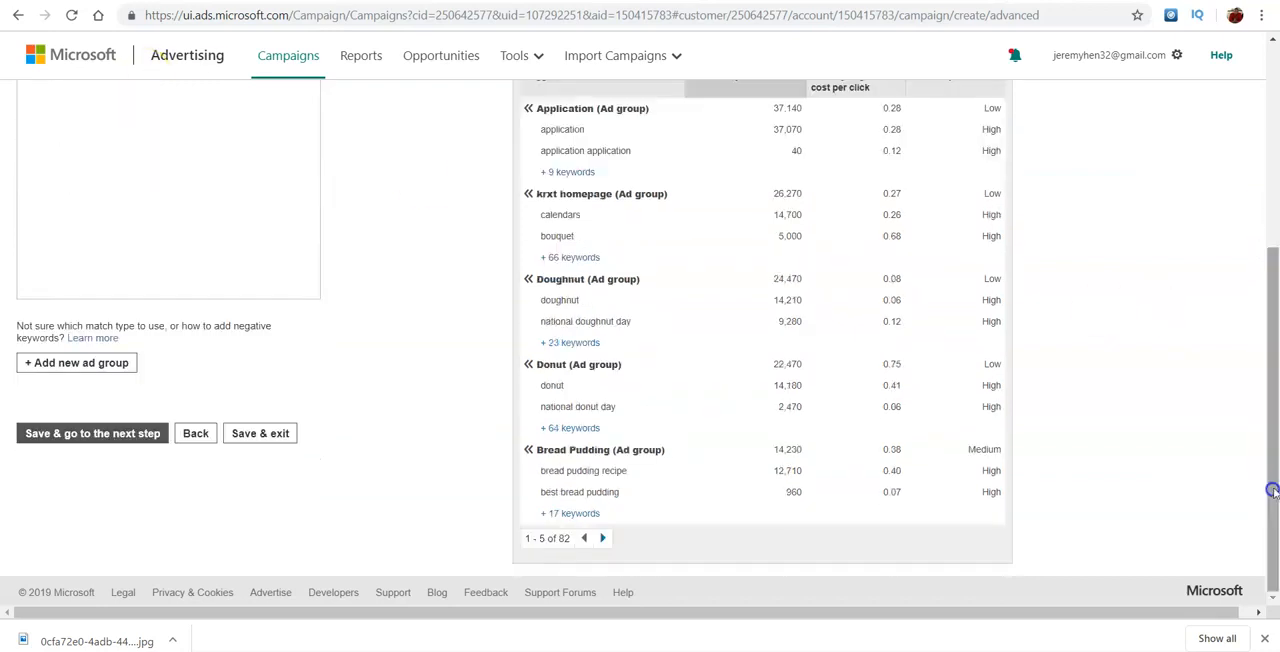
pyautogui.click(86, 446)
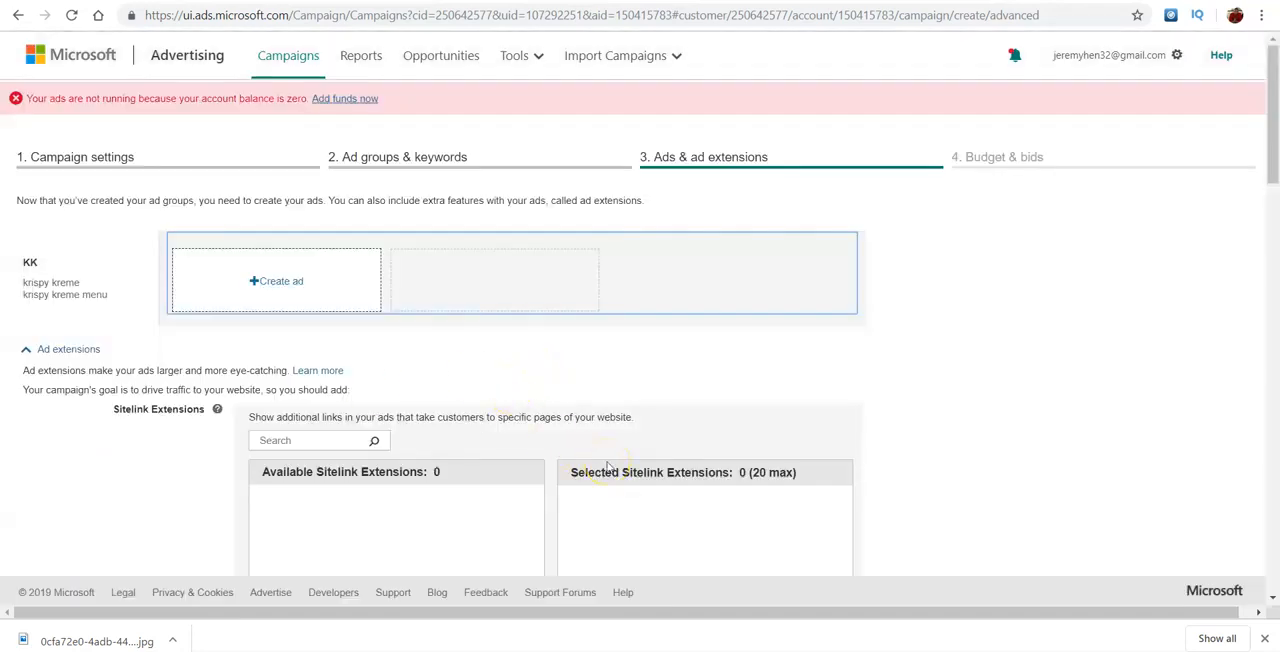
# - Start a new ad for the KK ad group, then open the published landing page from Leadpages and copy its URL
pyautogui.click(241, 287)
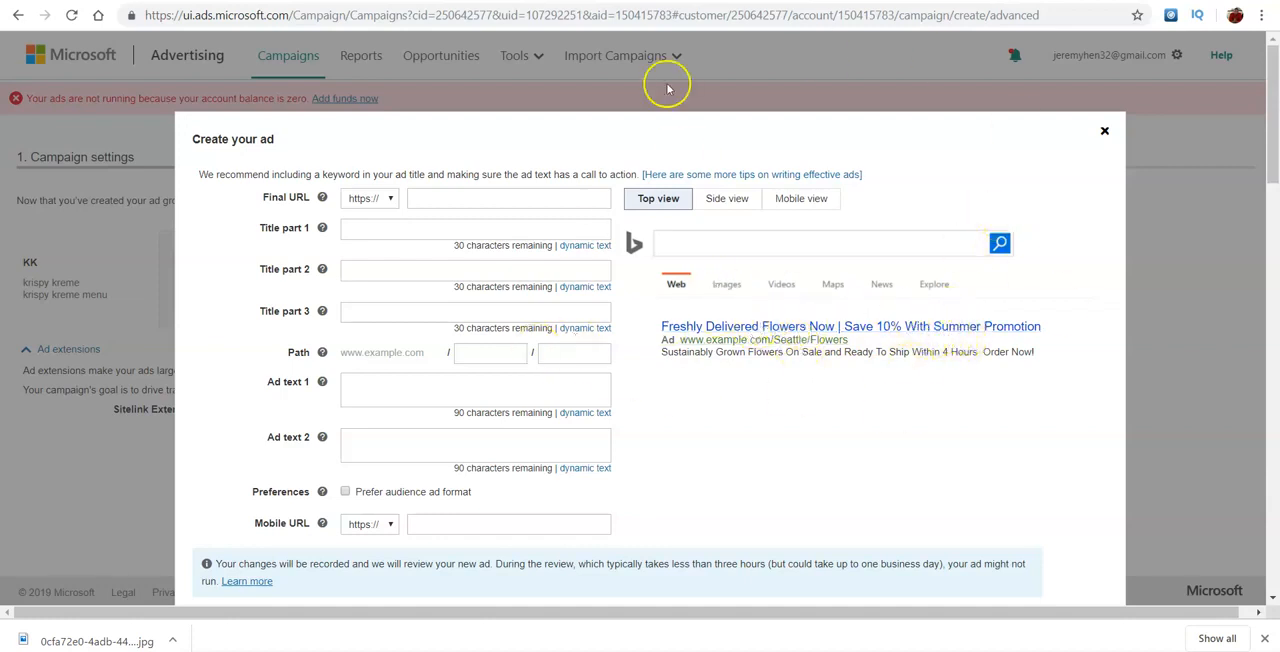
pyautogui.click(514, 198)
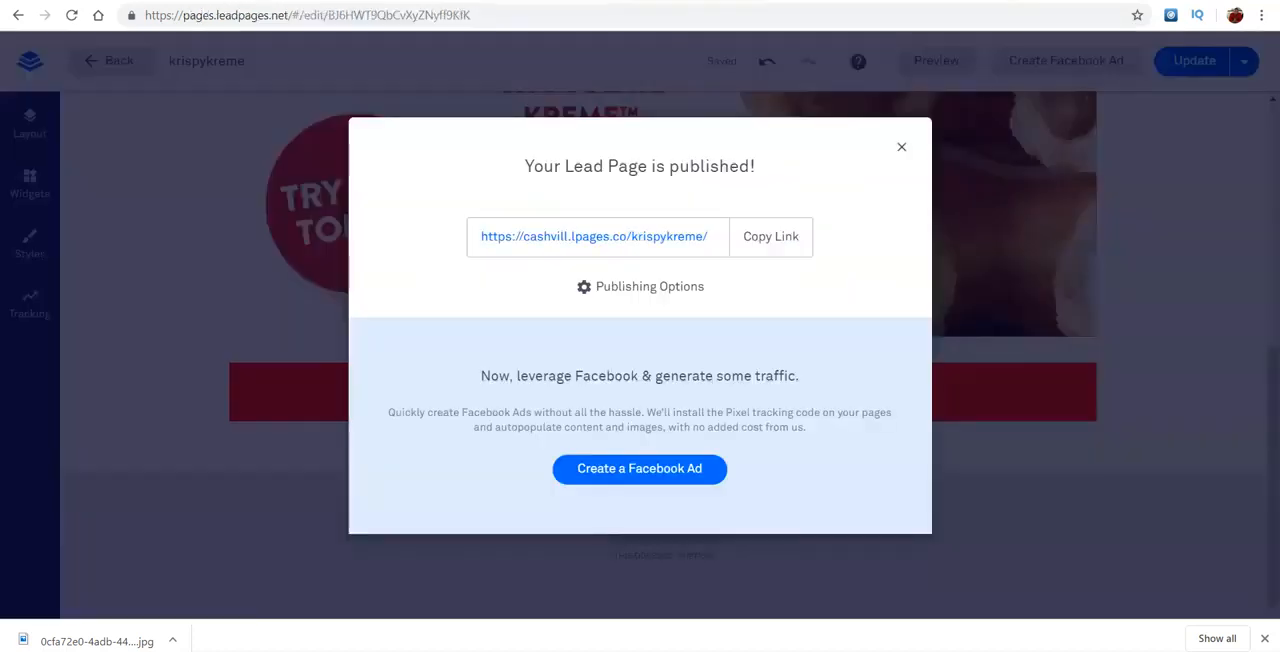
pyautogui.click(700, 237)
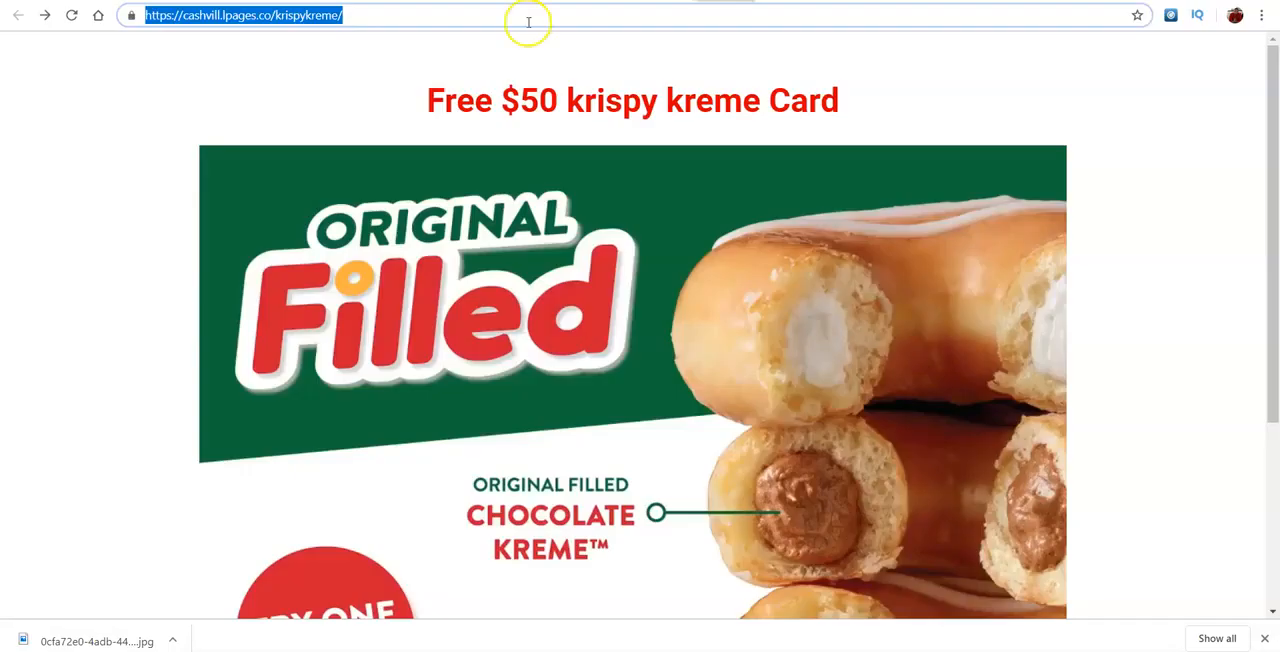
pyautogui.rightClick(376, 16)
pyautogui.click(407, 105)
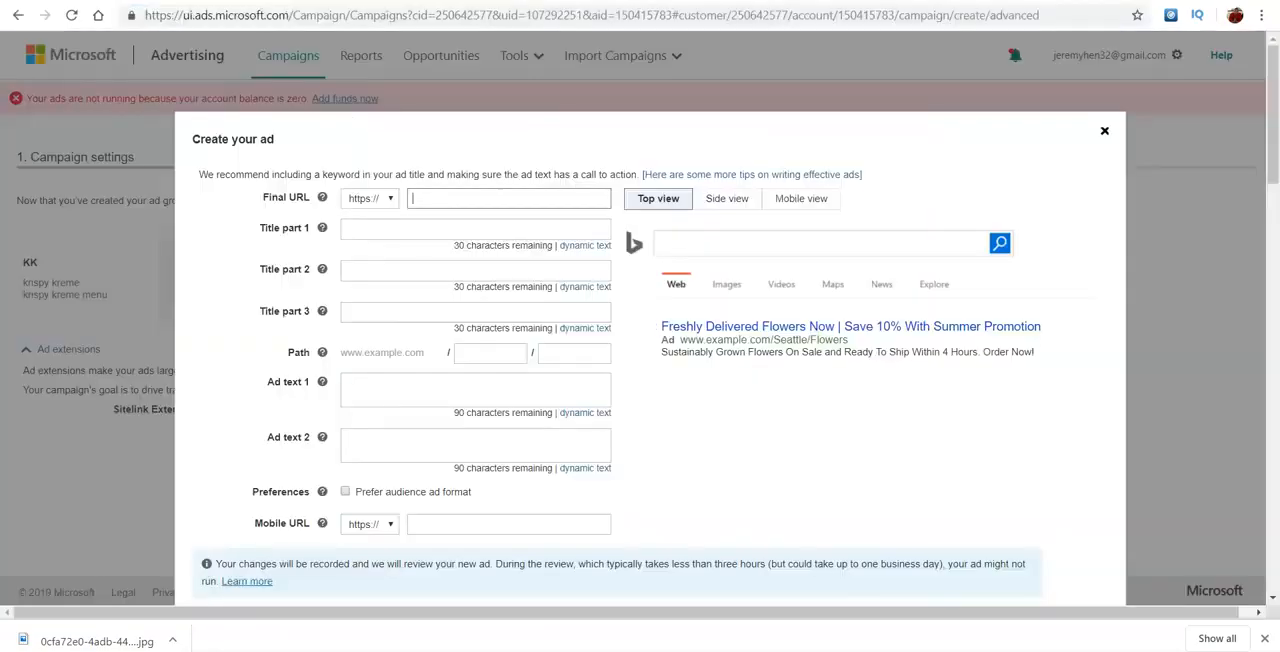
pyautogui.click(494, 197)
pyautogui.hotkey('ctrl', 'v')
pyautogui.click(457, 199)
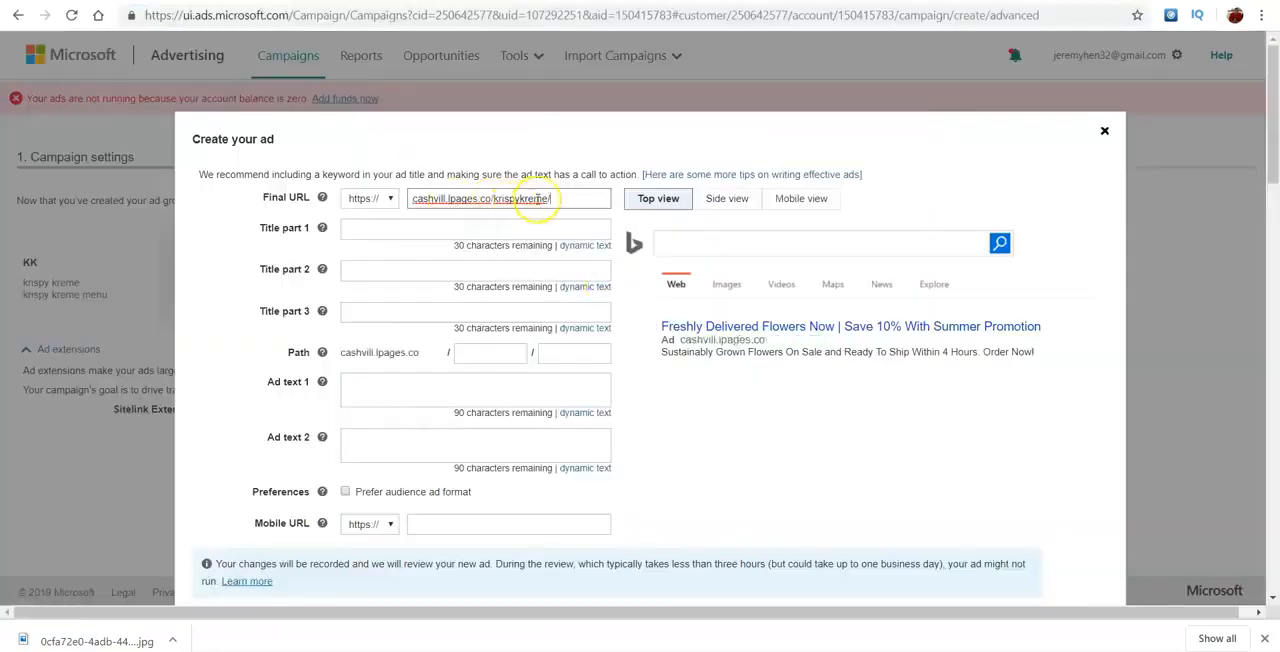
# - Enter "$50 Krispy kreme Card | NO COST TO YOU" as the ad's title part 1
pyautogui.click(369, 227)
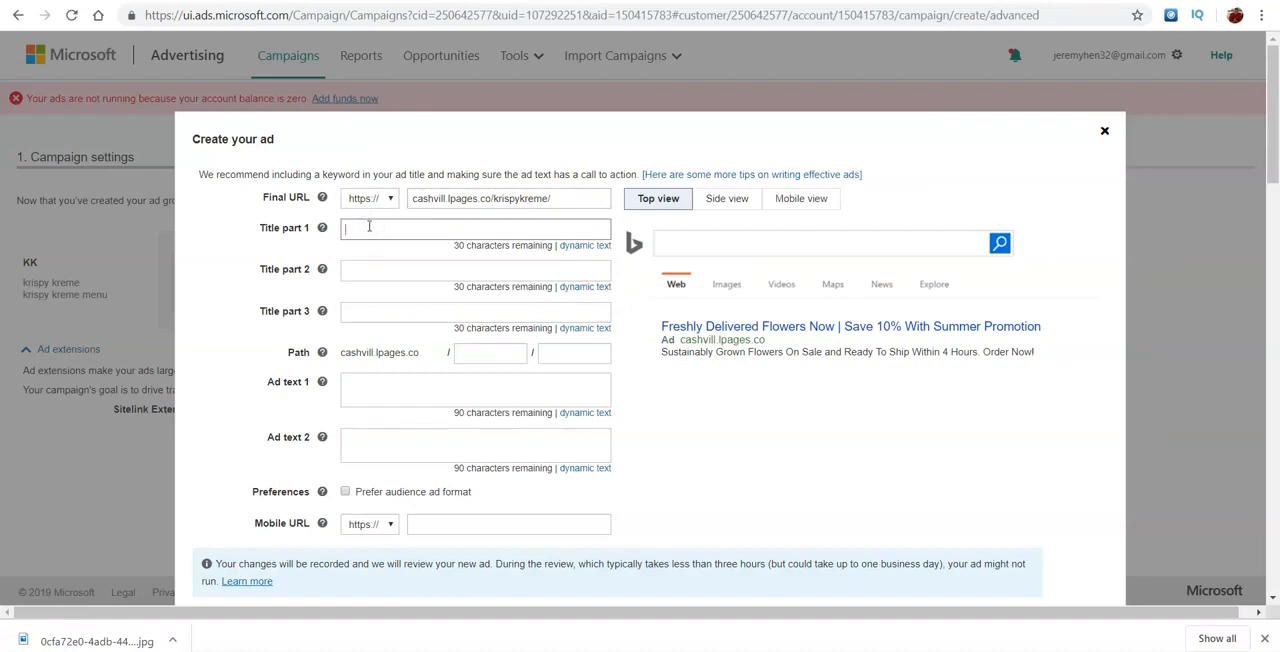
pyautogui.write('Fg')
pyautogui.press('BackSpace')
pyautogui.press('BackSpace')
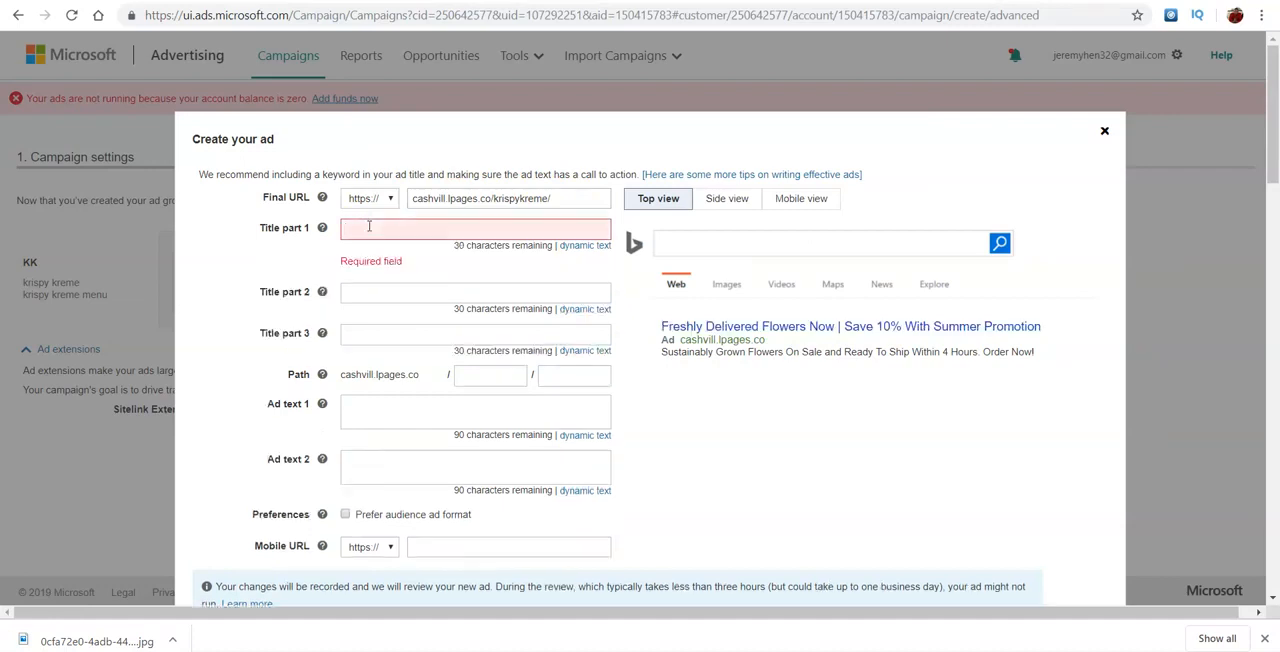
pyautogui.write('$50')
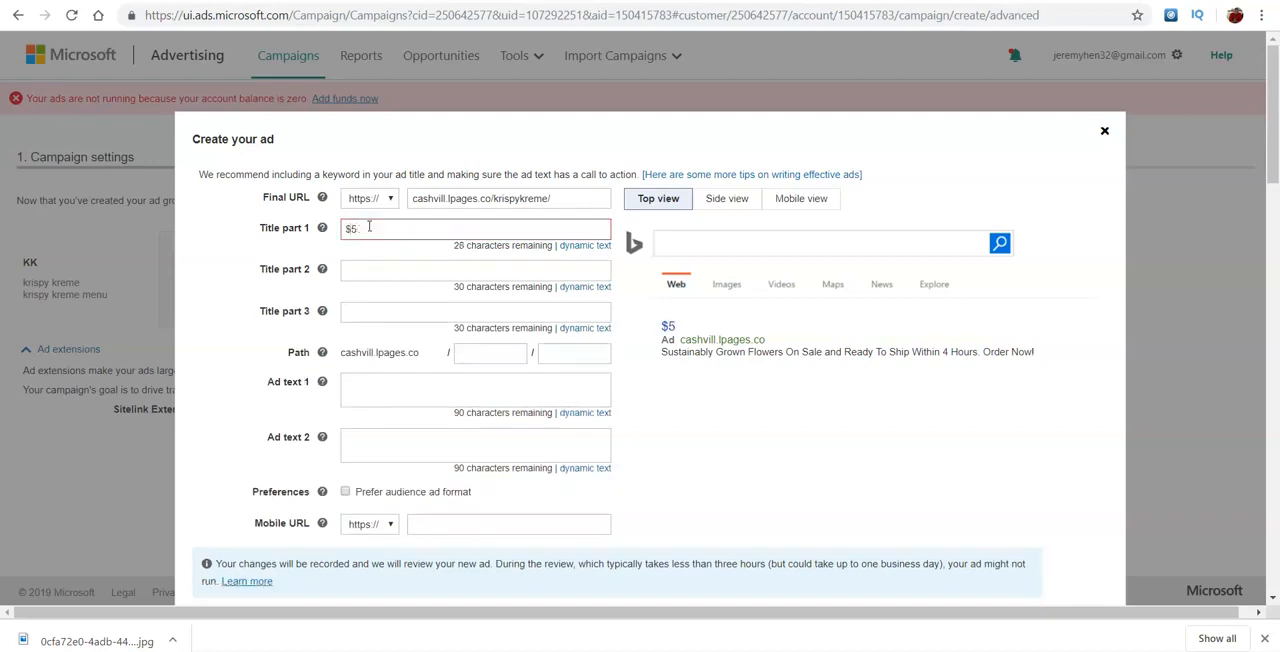
pyautogui.press('BackSpace')
pyautogui.press('BackSpace')
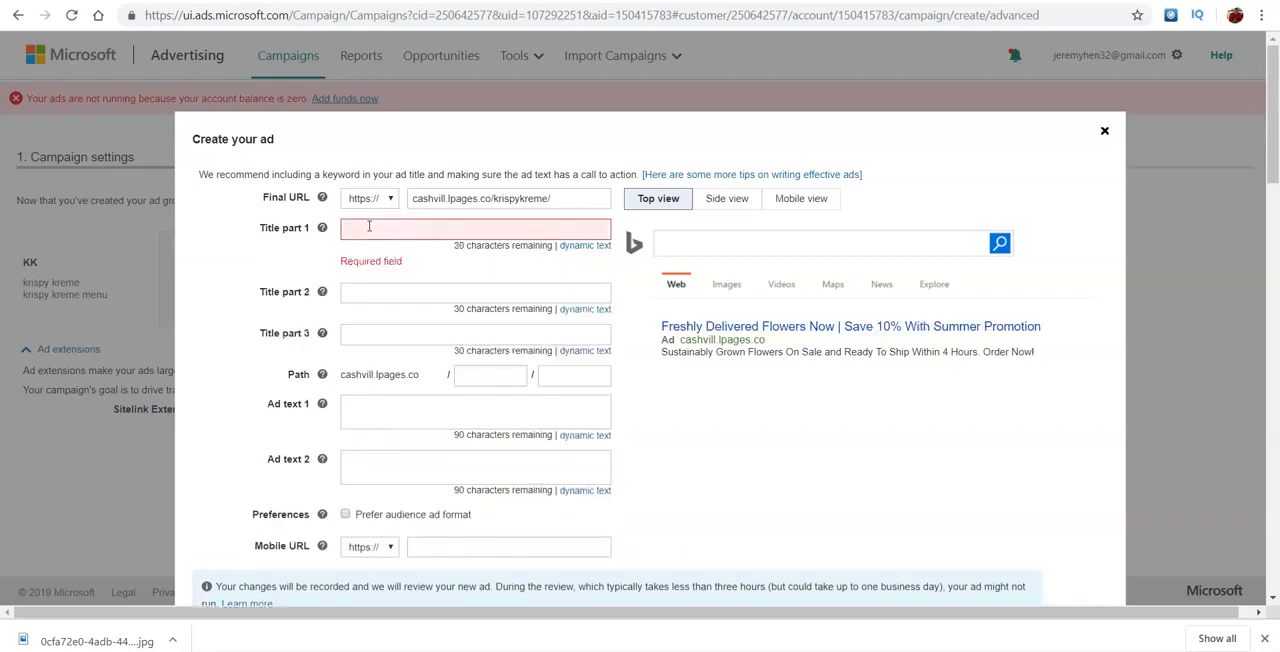
pyautogui.write('$50 K')
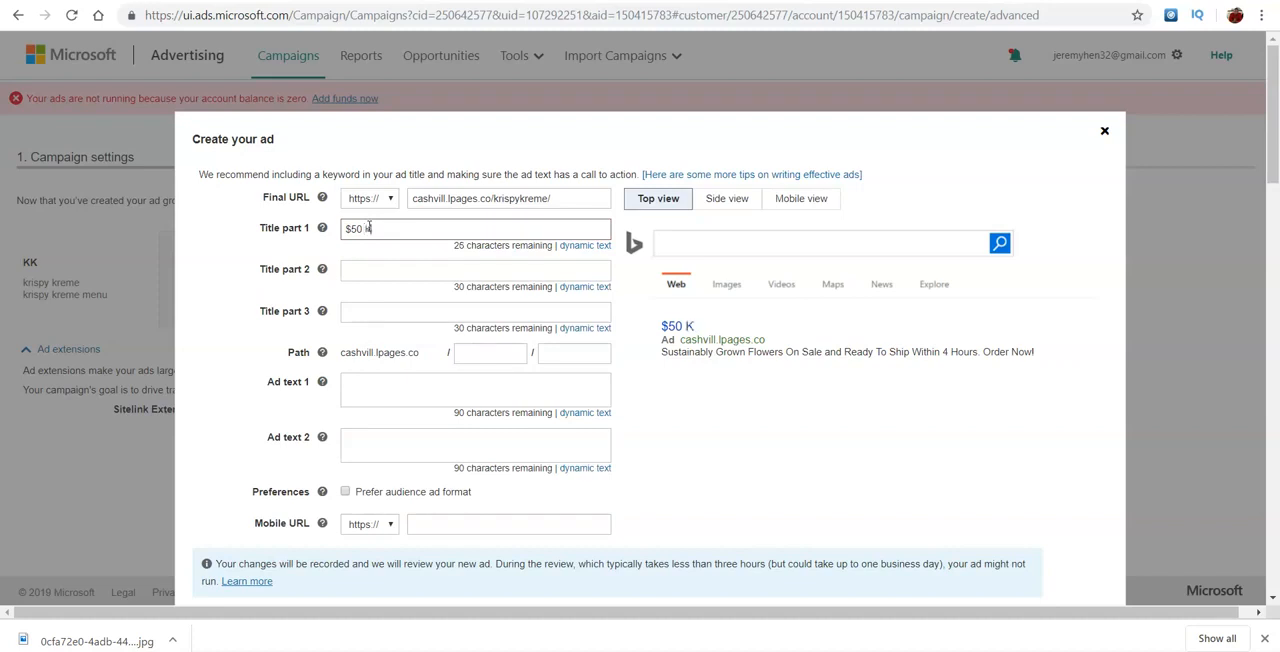
pyautogui.write('isp')
pyautogui.press('BackSpace')
pyautogui.write('s')
pyautogui.write('rispy ')
pyautogui.write('kreme')
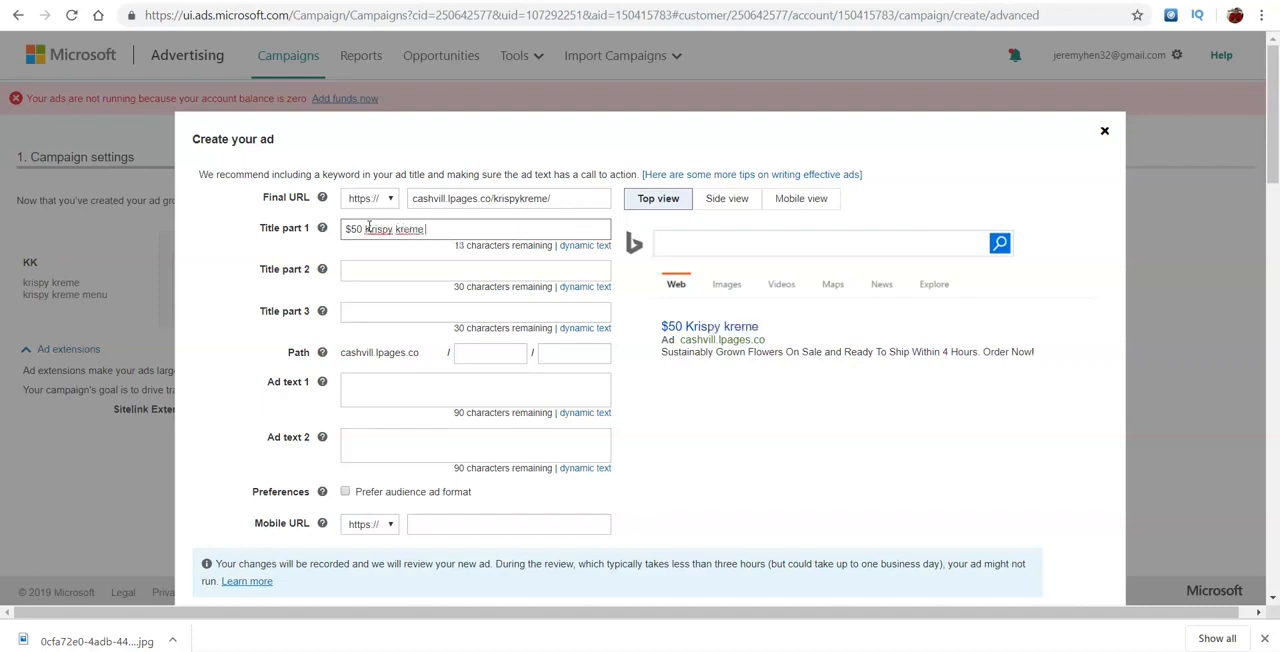
pyautogui.write(' Card')
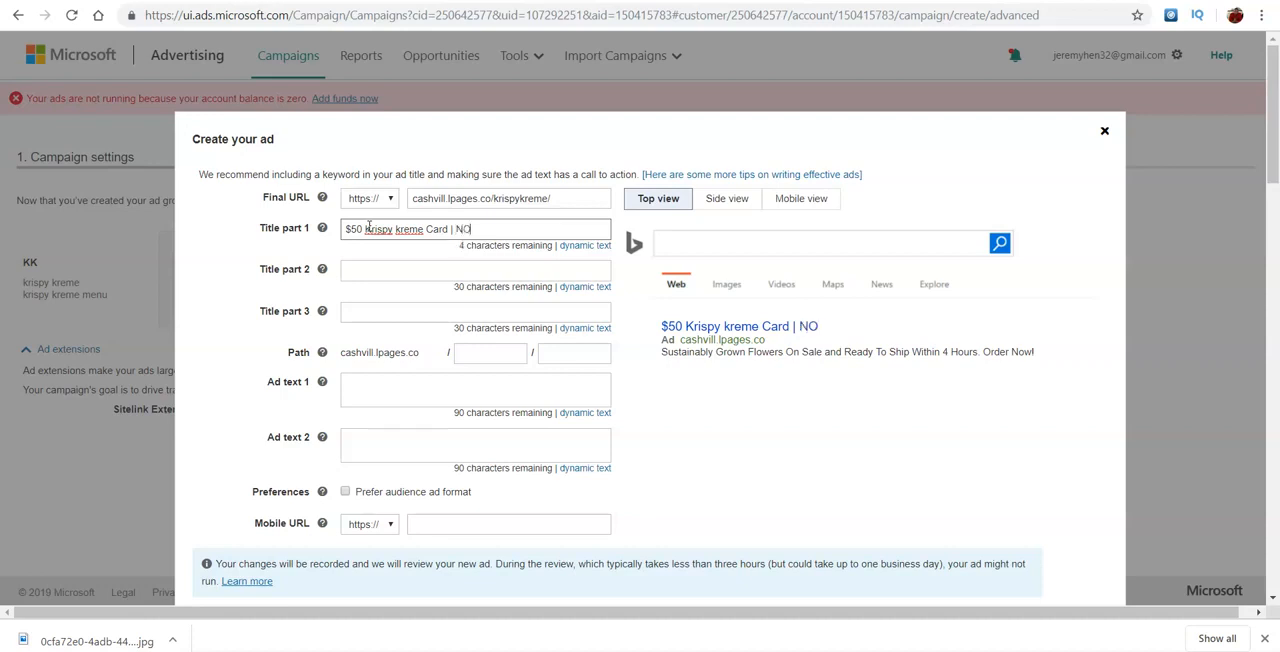
pyautogui.write('| NO COST TO YOU')
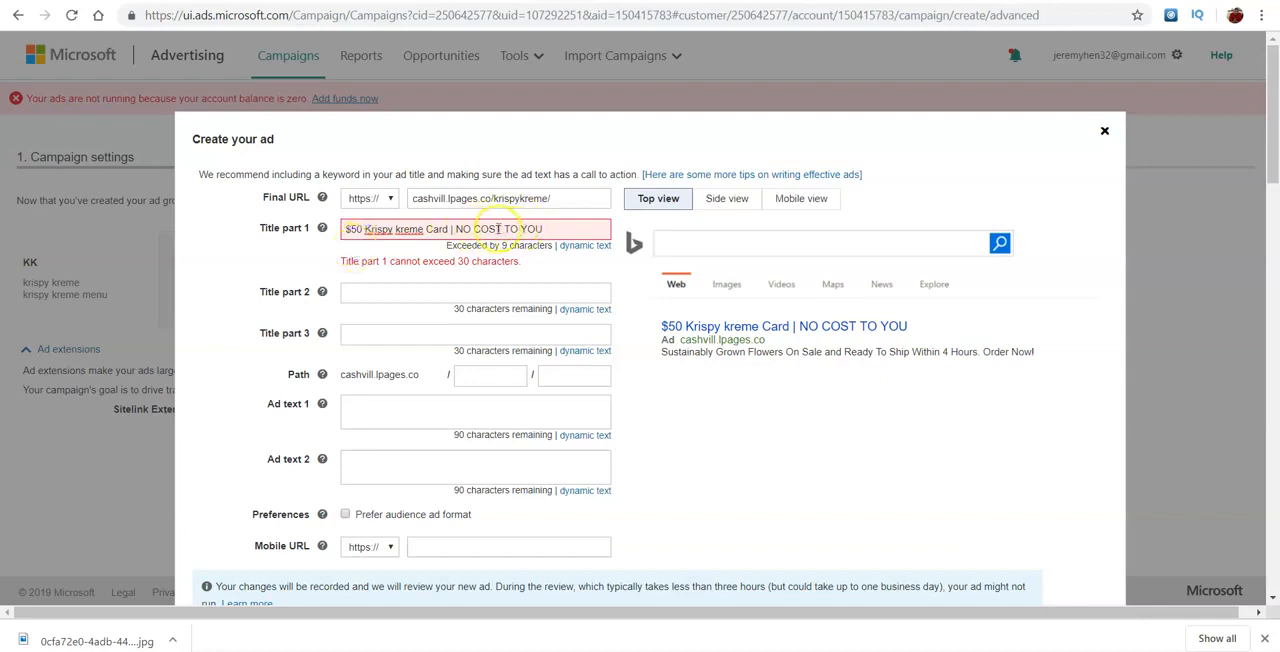
# - Rewrite the ending of title part 1 in mixed case as "No Cost To You !"
pyautogui.moveTo(471, 229); pyautogui.dragTo(636, 248)
pyautogui.press('BackSpace')
pyautogui.press('BackSpace')
pyautogui.write('O c')
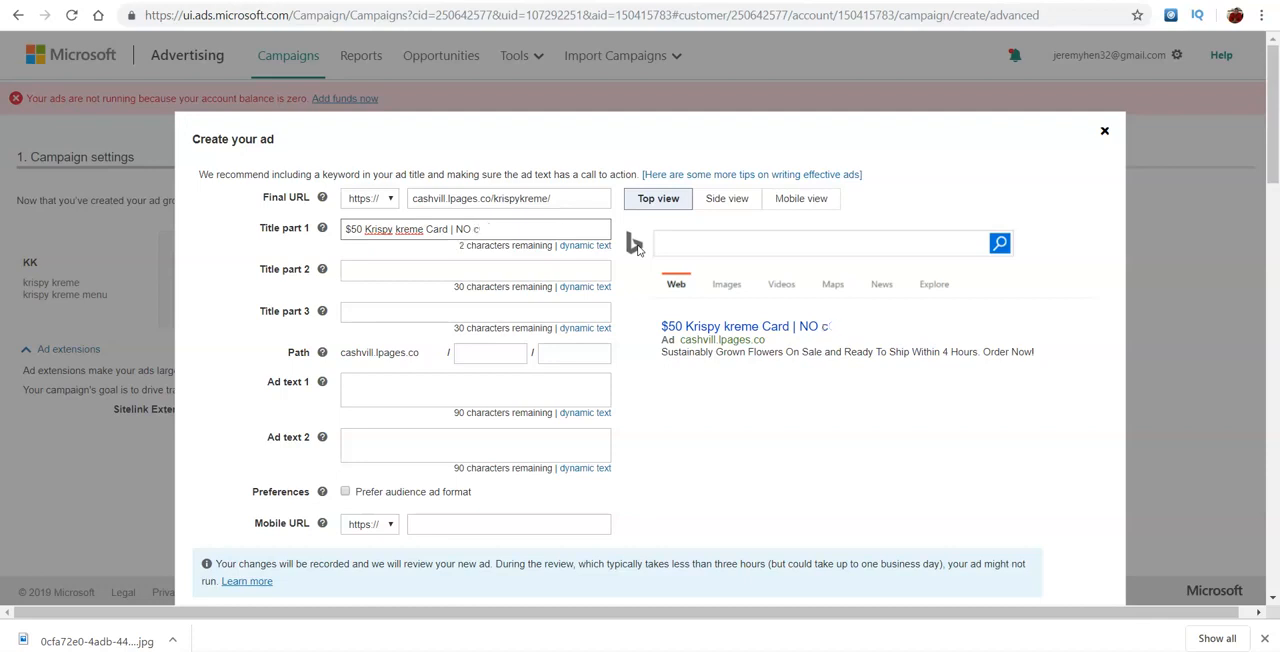
pyautogui.press('BackSpace')
pyautogui.write('Cost To You ')
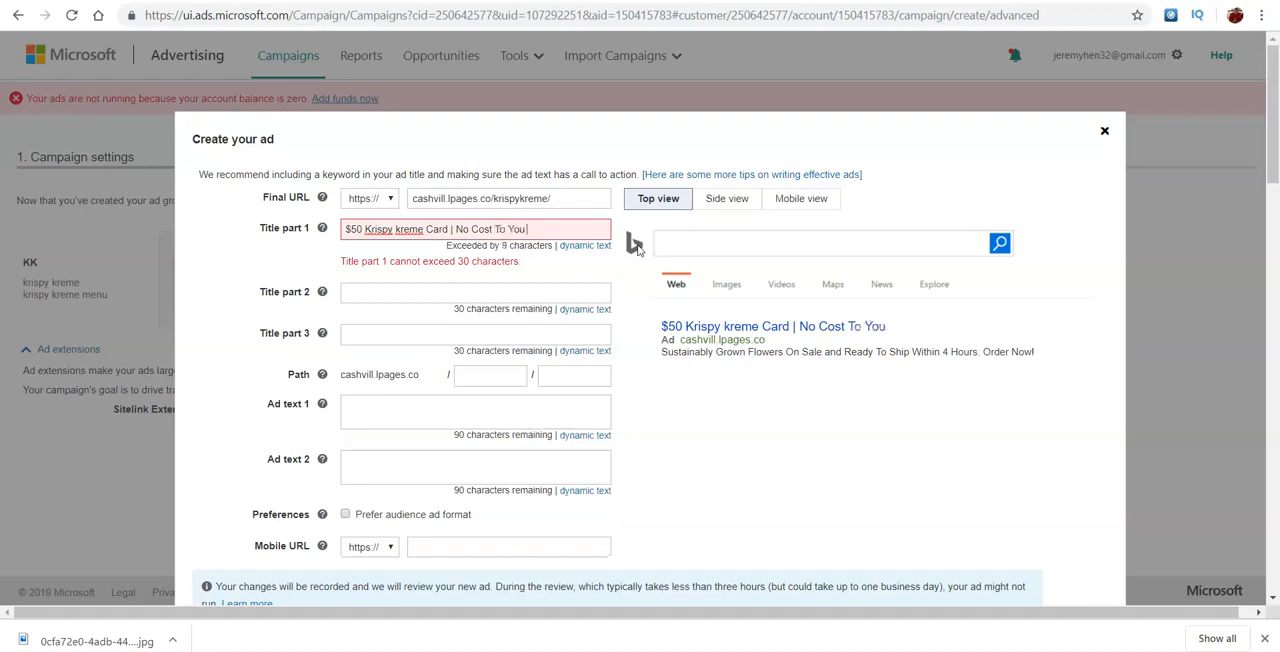
pyautogui.write('!')
pyautogui.click(690, 397)
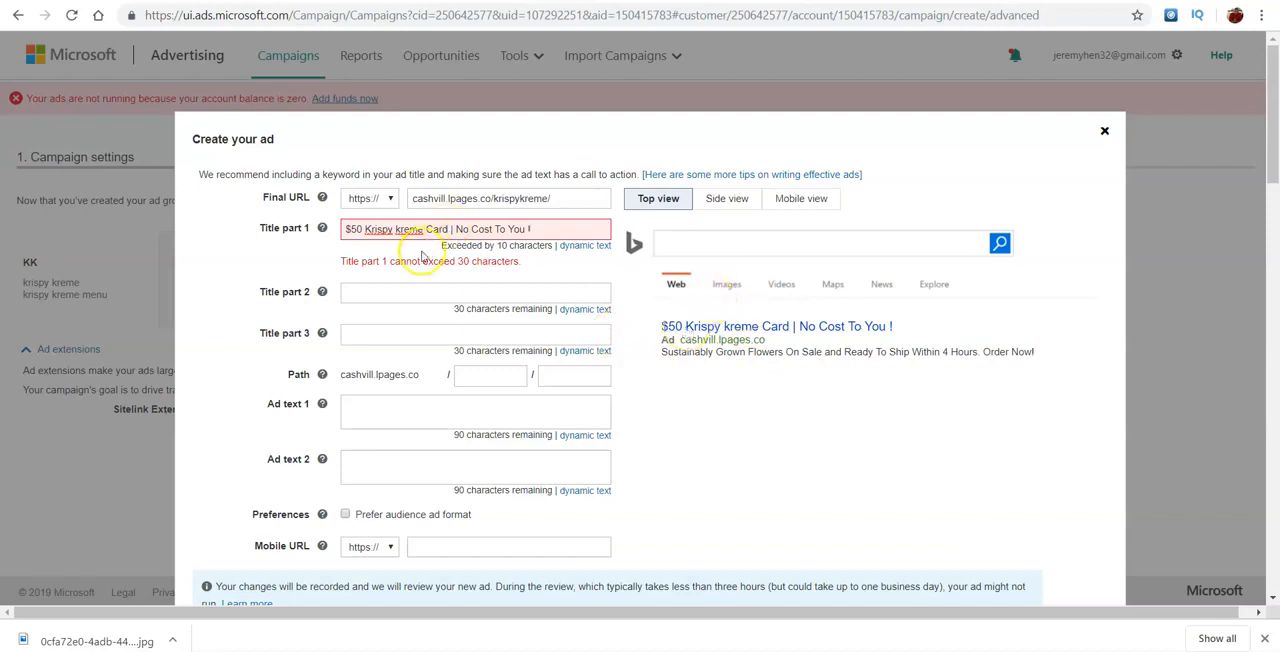
pyautogui.click(395, 293)
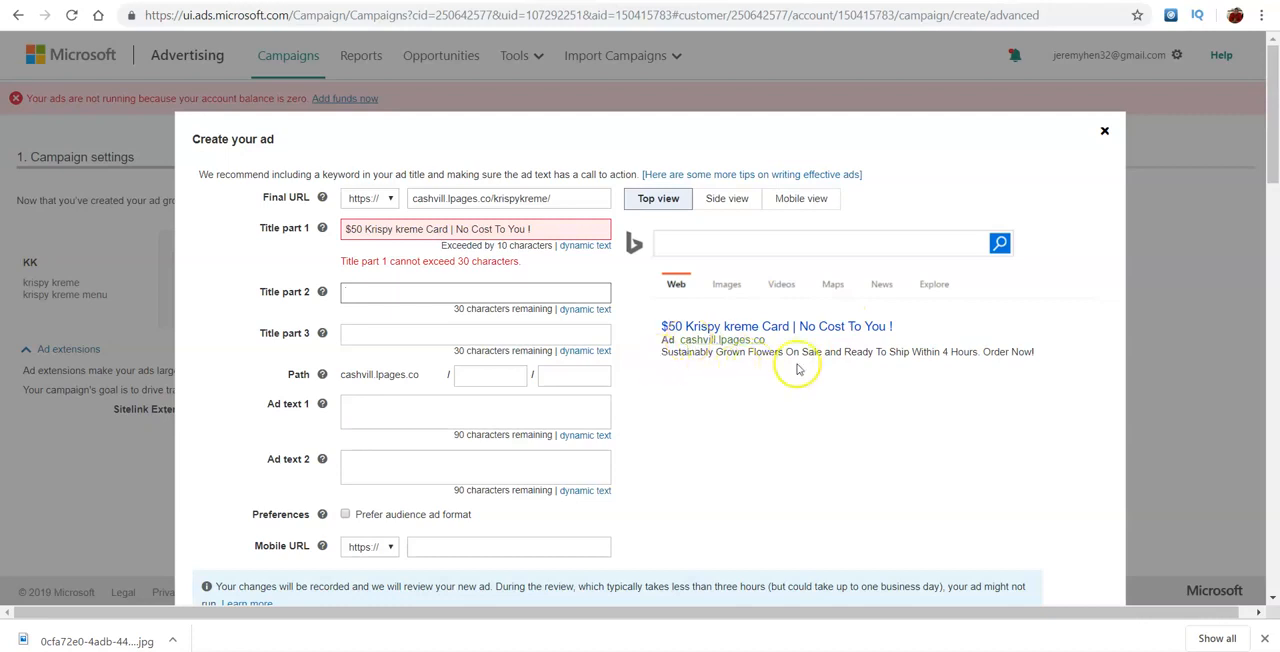
pyautogui.moveTo(662, 352); pyautogui.dragTo(1077, 354)
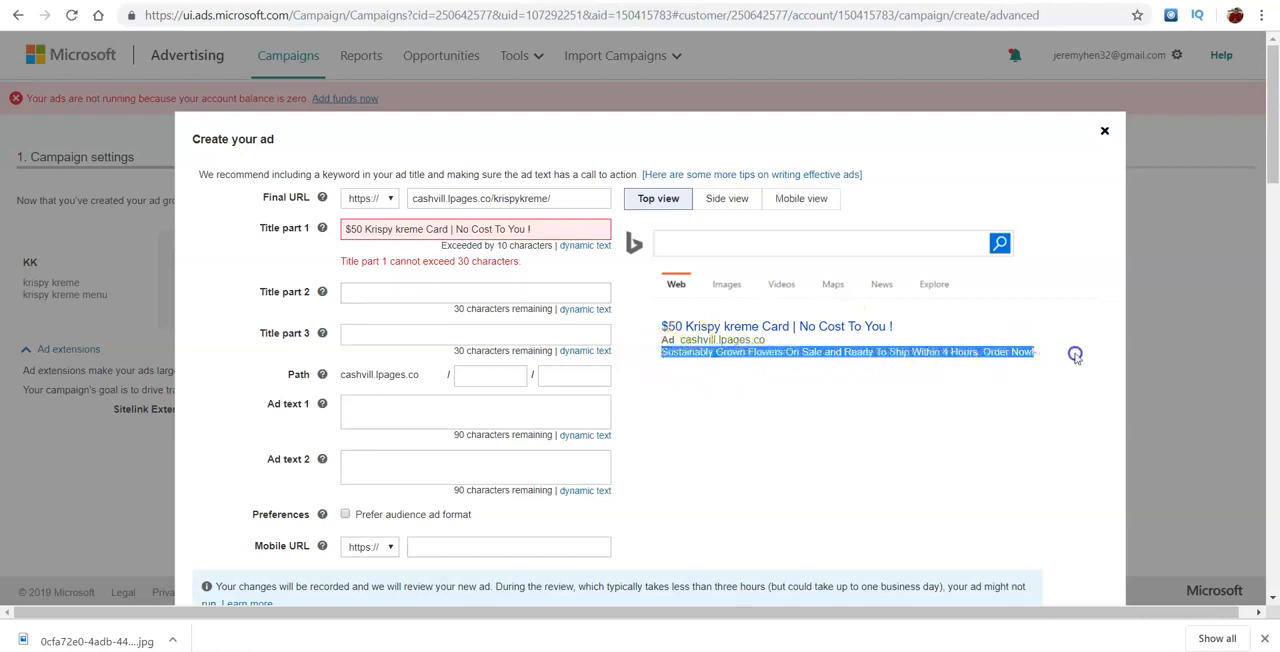
pyautogui.click(383, 293)
pyautogui.write('get')
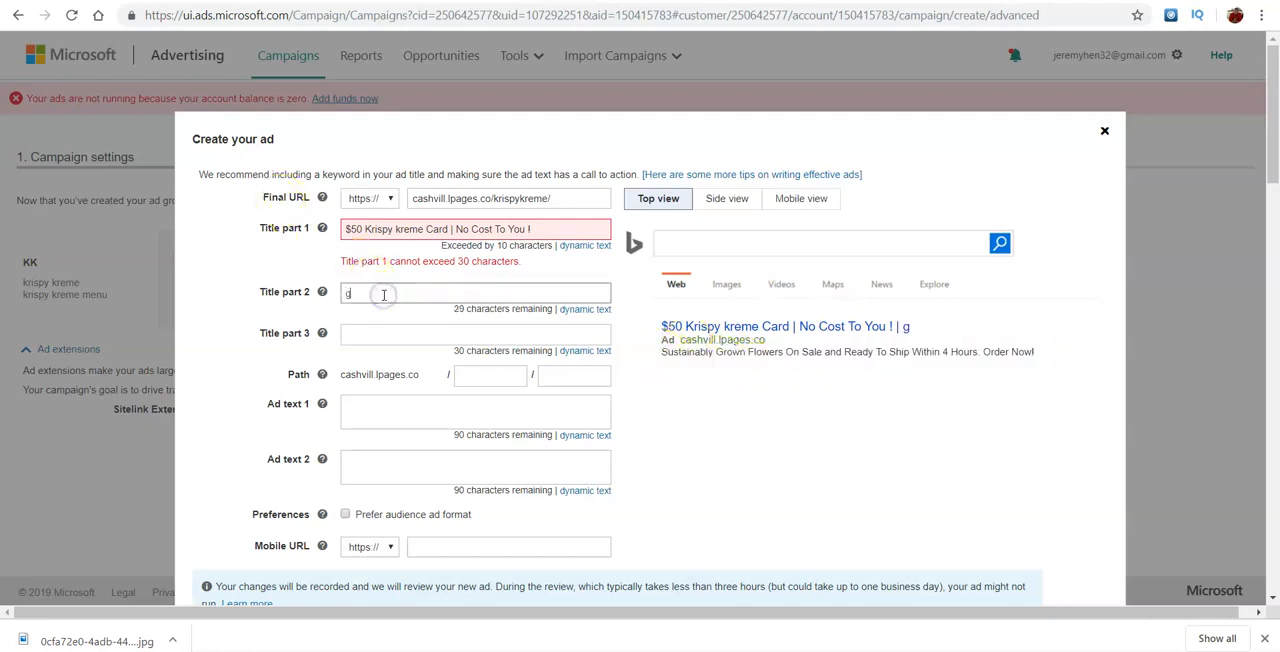
pyautogui.press('BackSpace')
pyautogui.press('BackSpace')
pyautogui.write('Get you')
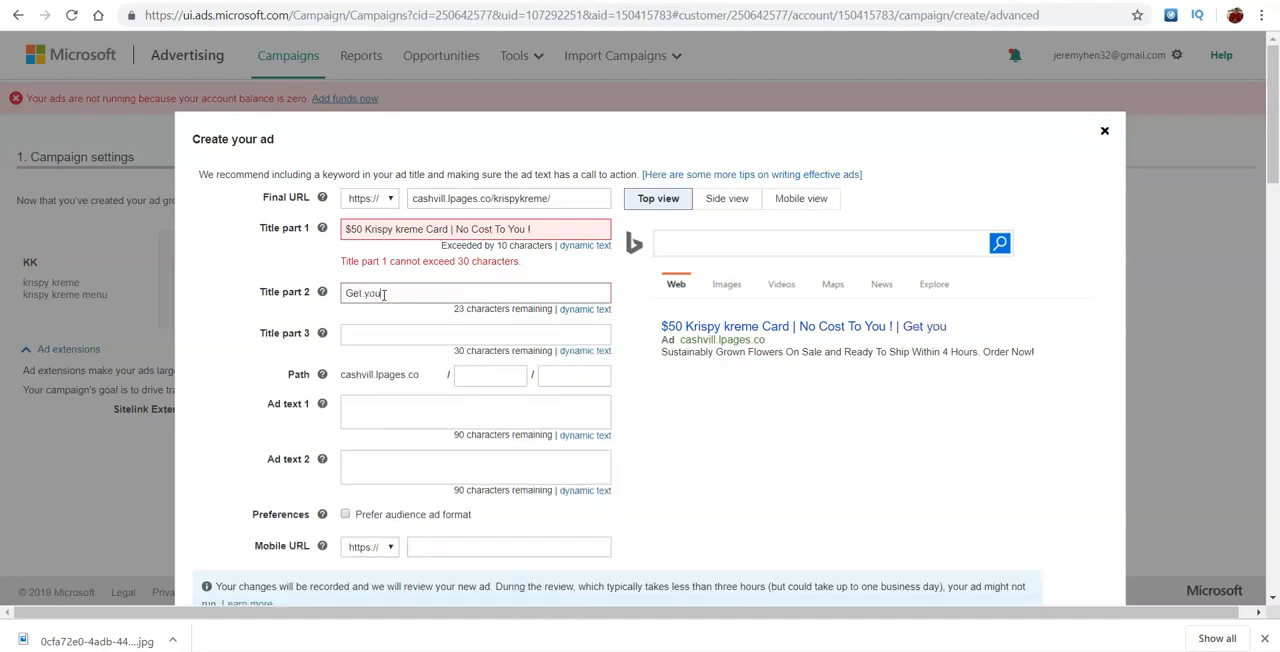
pyautogui.press('BackSpace')
pyautogui.press('BackSpace')
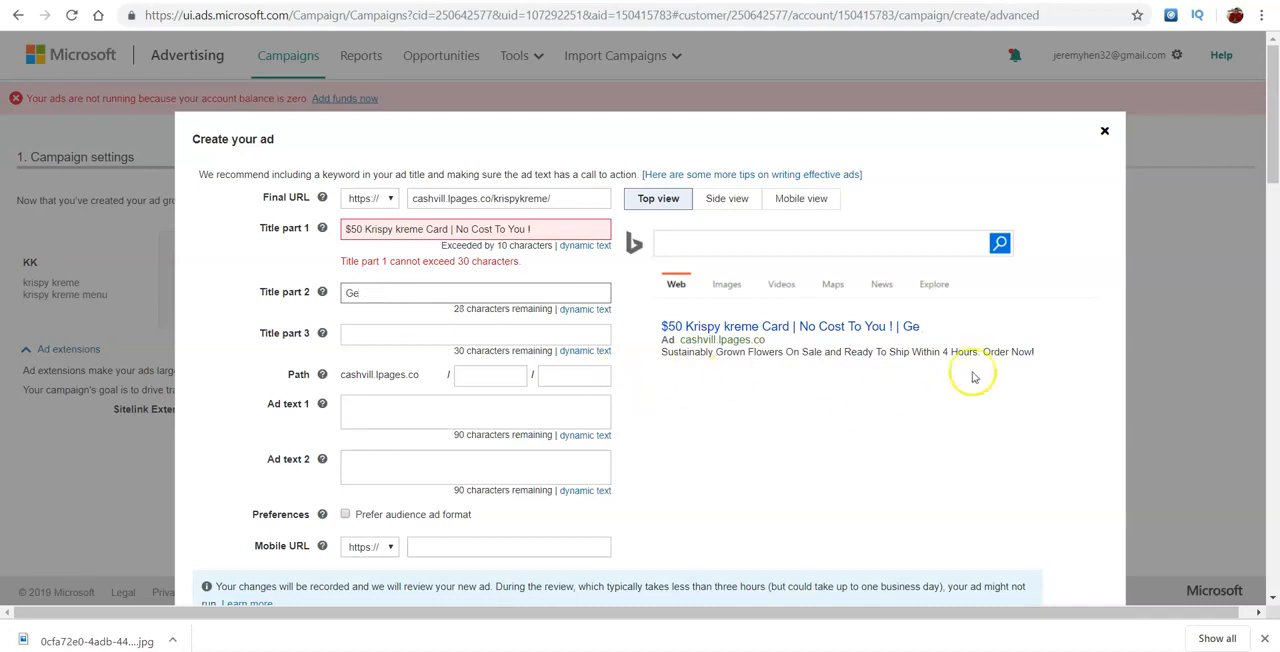
# - Clear the leftover text in title part 2 and enter "Limited Time Offer"
pyautogui.click(397, 295)
pyautogui.press('BackSpace')
pyautogui.press('BackSpace')
pyautogui.write('Lim')
pyautogui.write('ire')
pyautogui.write('ed ')
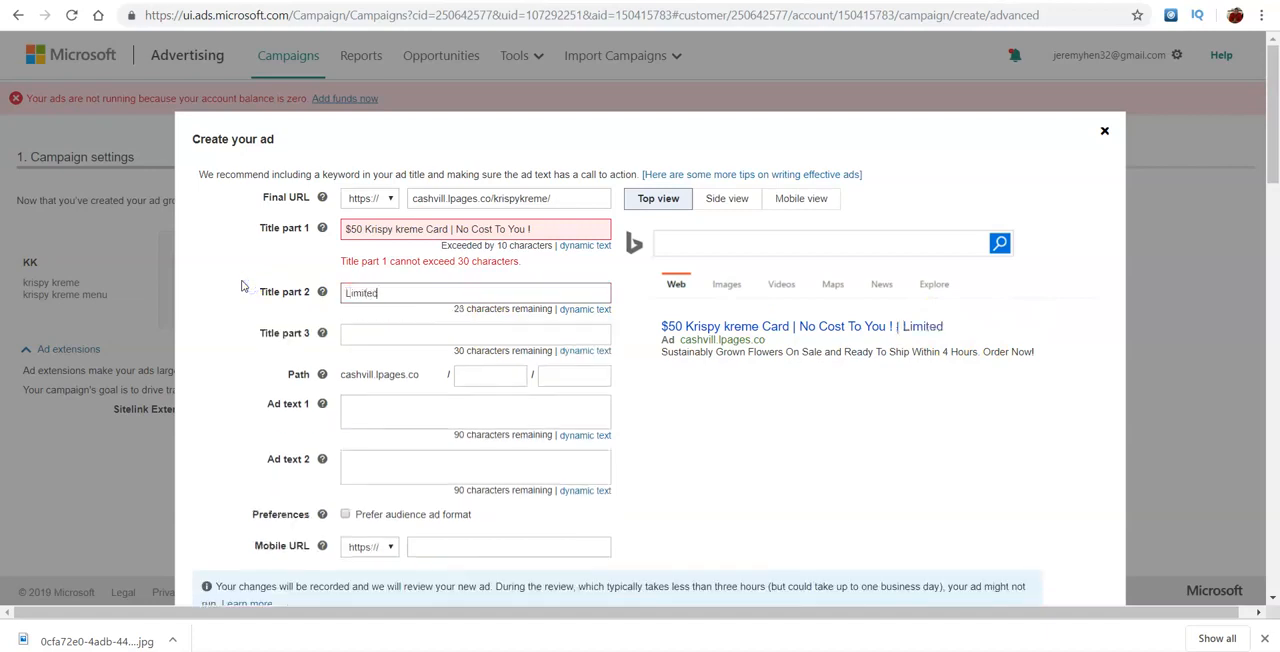
pyautogui.write('Time Offer')
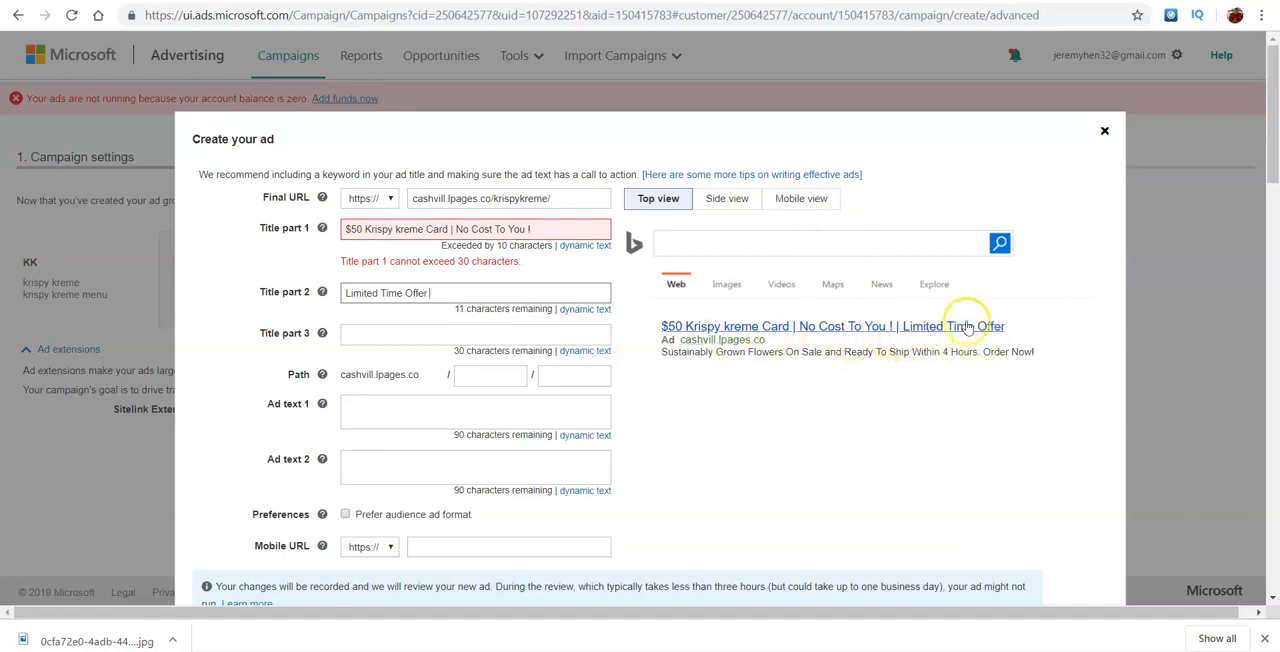
# - Leave title part 3 empty and set the first part of the ad's display path to krispykreme
pyautogui.click(360, 340)
pyautogui.write('ff')
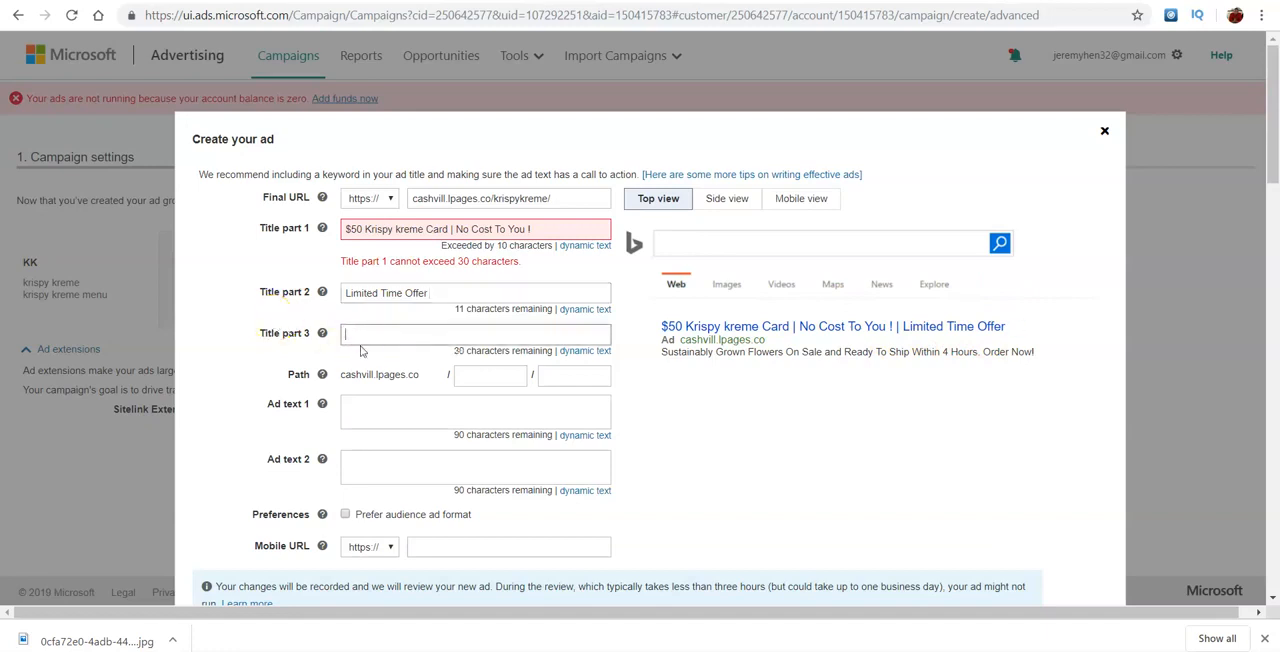
pyautogui.click(482, 375)
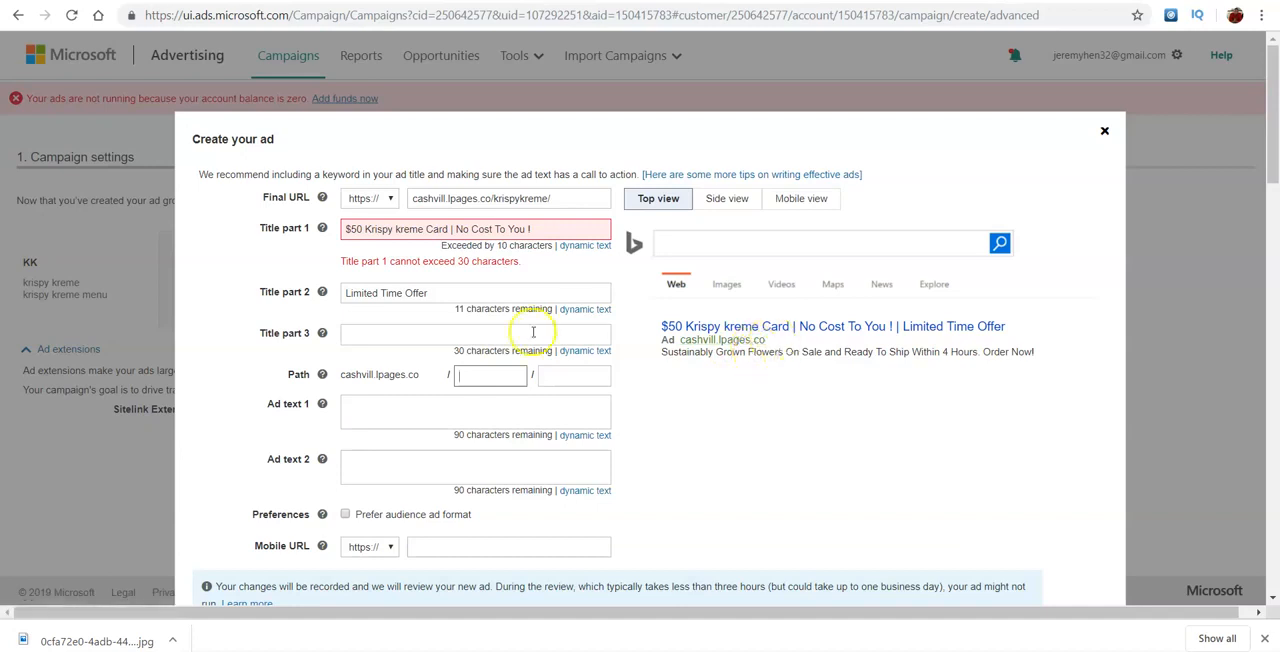
pyautogui.write('krisp')
pyautogui.write('p')
pyautogui.write('kreme')
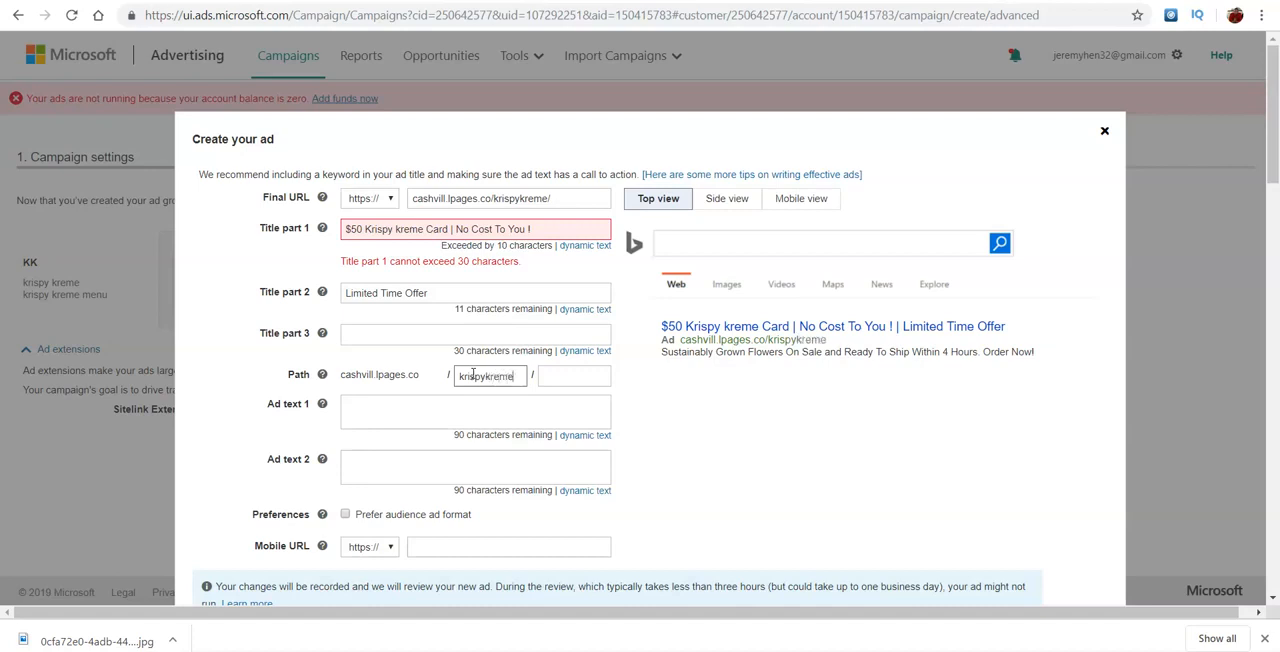
pyautogui.click(563, 372)
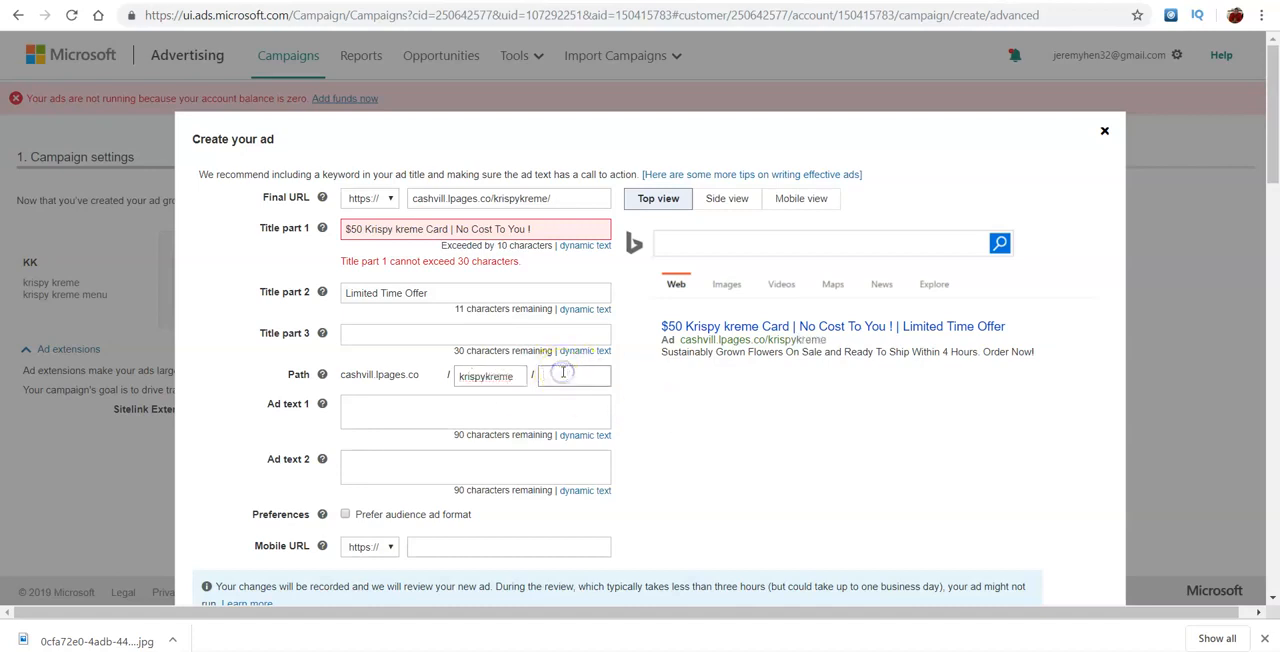
# - Set the second part of the ad's display path to $50giveaway
pyautogui.write('$50giveaway')
pyautogui.click(390, 337)
# - Enter "Krispy Kreme #1 in Donut industry" as the ad's first ad text
pyautogui.click(366, 421)
pyautogui.write('45')
pyautogui.press('BackSpace')
pyautogui.press('BackSpace')
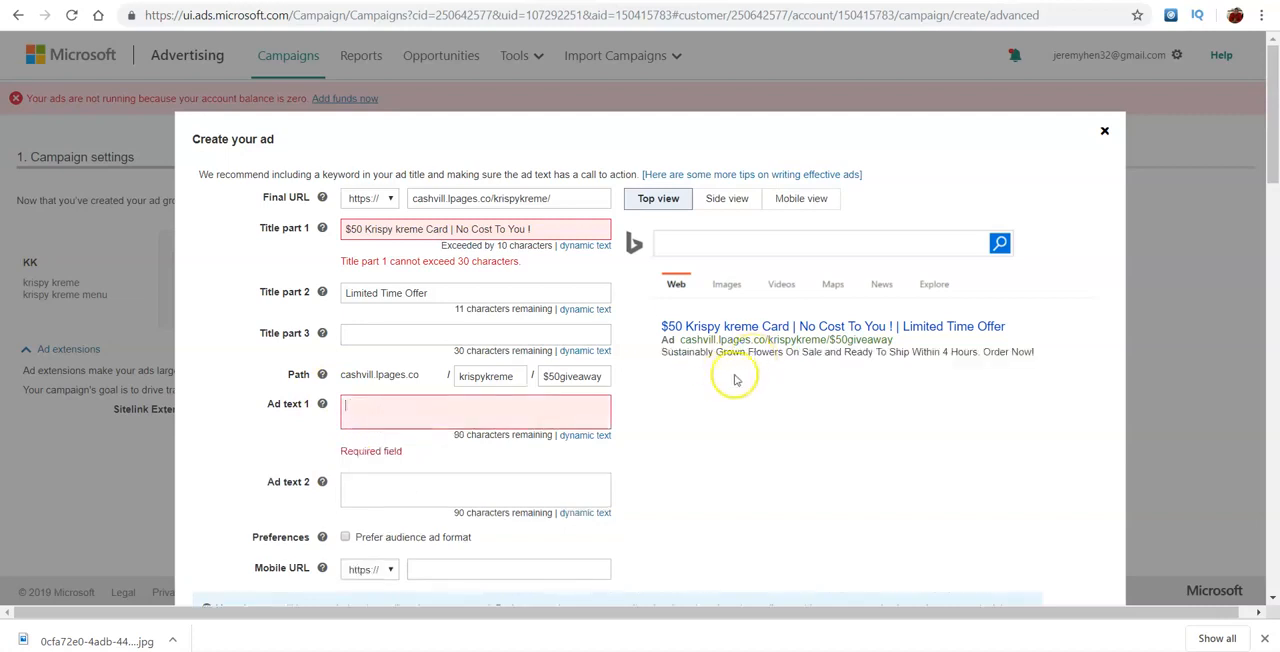
pyautogui.moveTo(673, 352); pyautogui.dragTo(1051, 374)
pyautogui.click(366, 417)
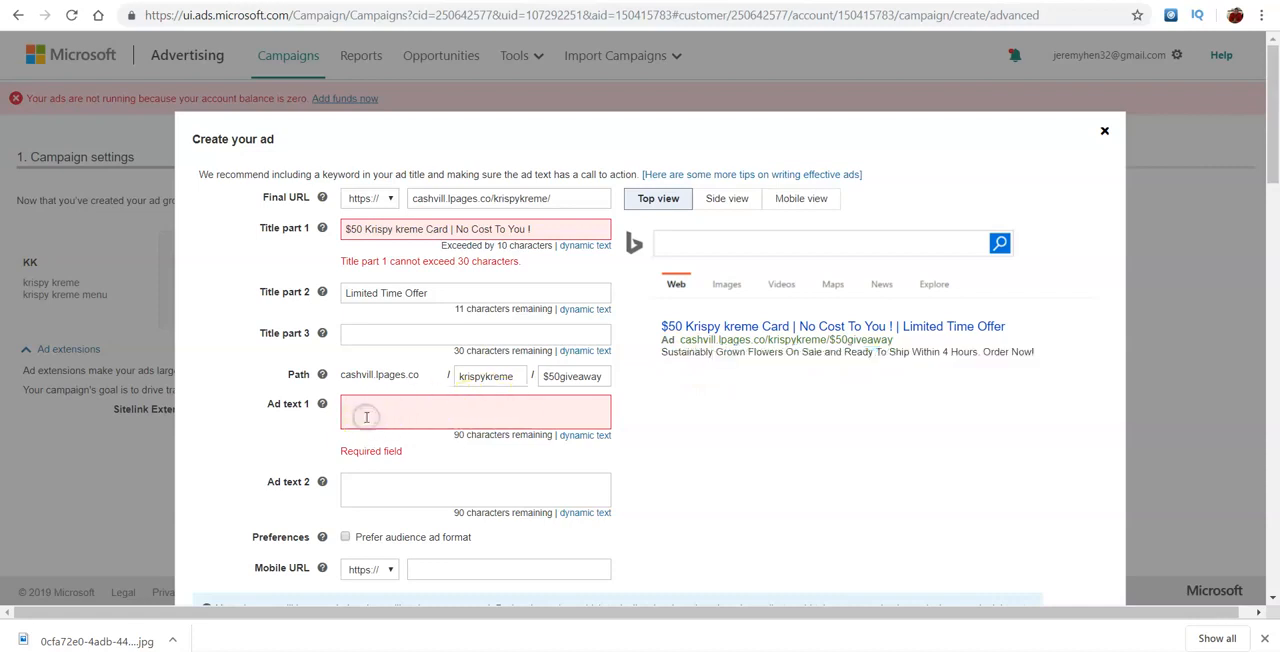
pyautogui.write('Kri')
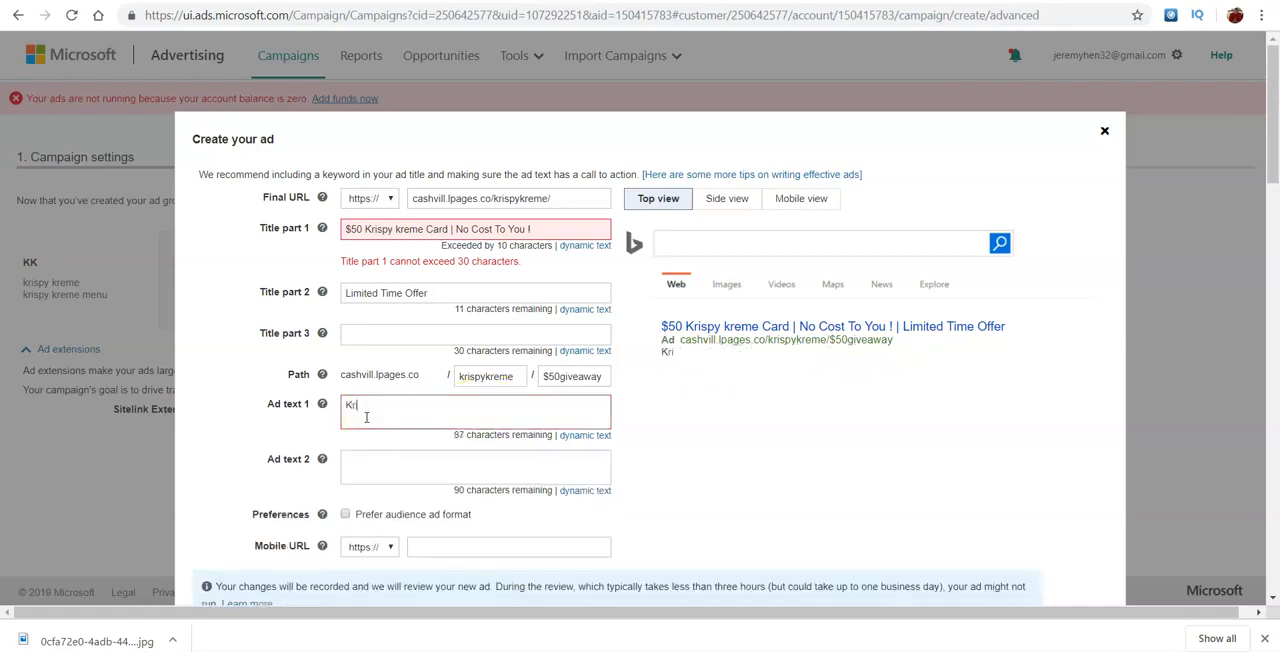
pyautogui.write('spy Kremem')
pyautogui.press('BackSpace')
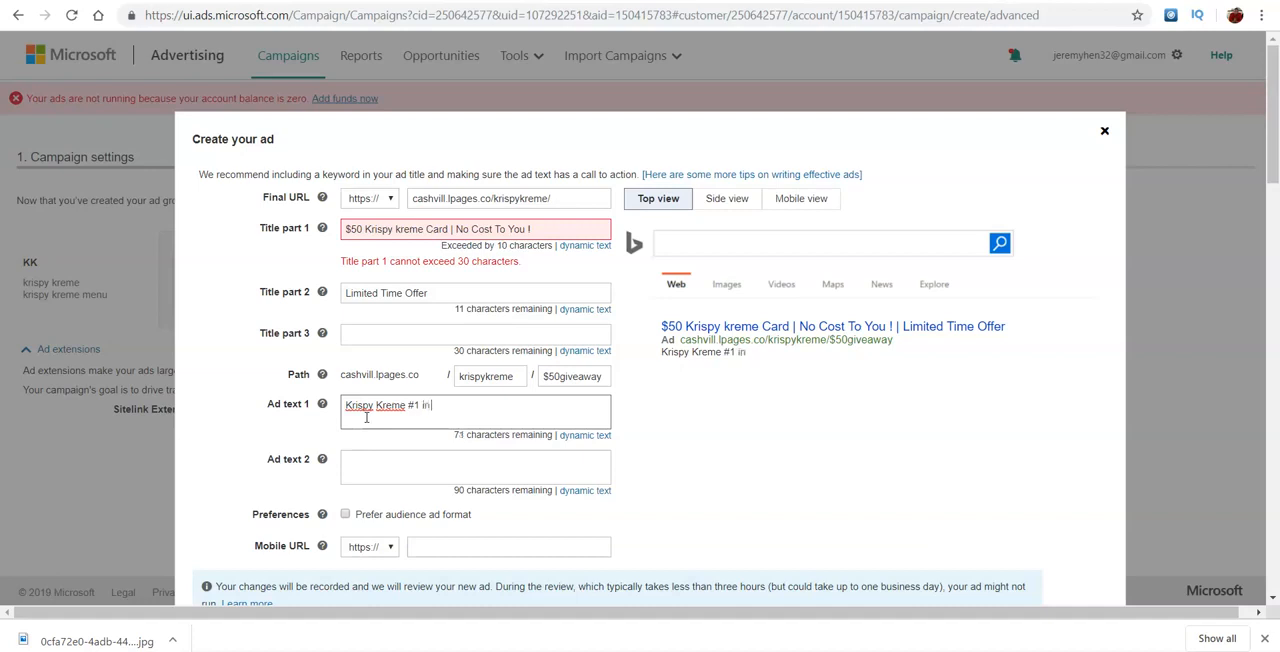
pyautogui.write('#1 in Donut industry')
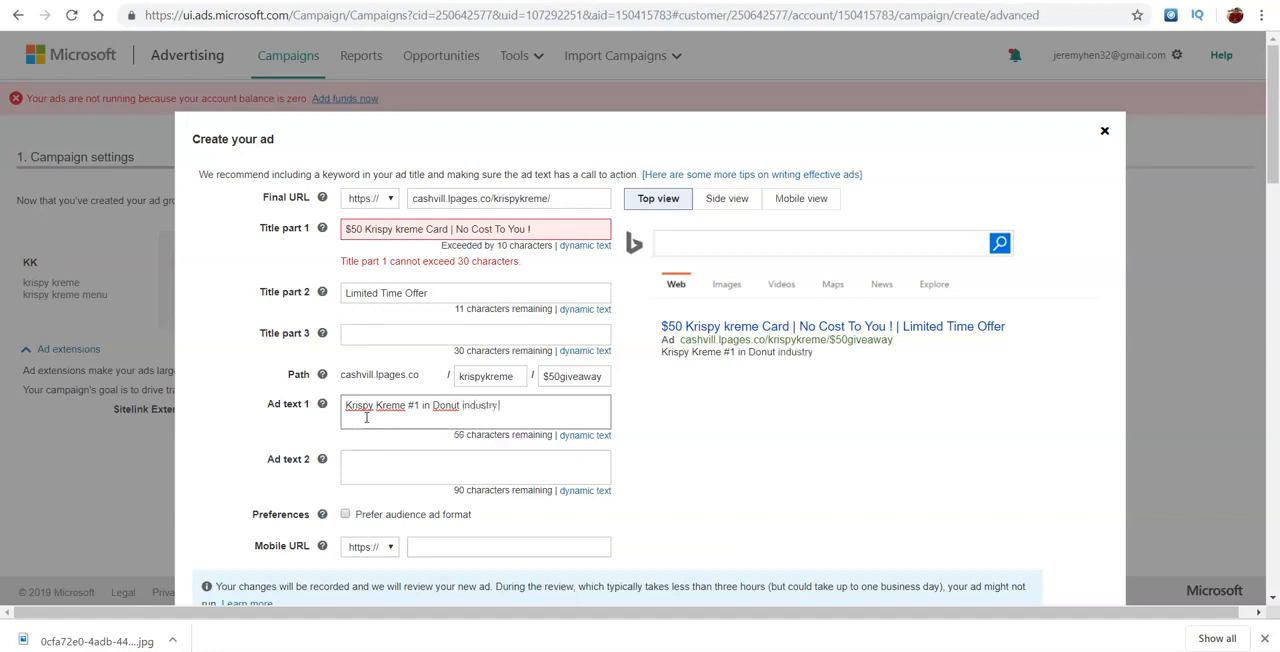
# - Fill the ad's second ad text with the placeholder letters "hd"
pyautogui.click(400, 478)
pyautogui.write('hdchd')
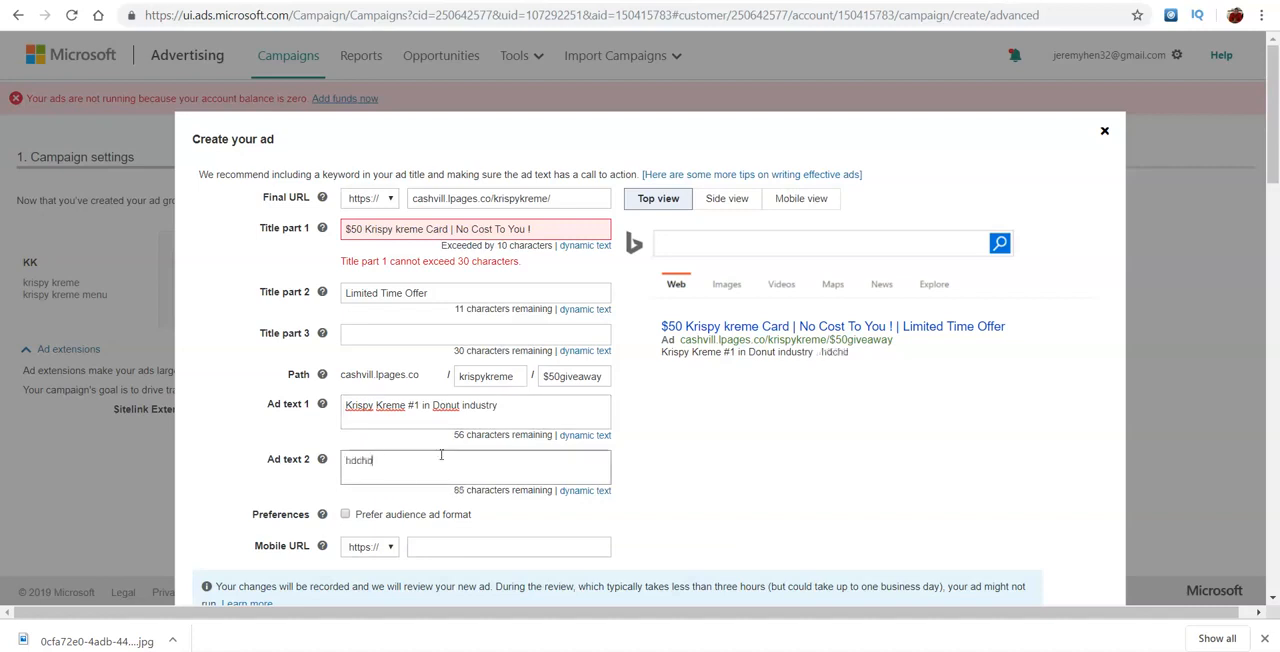
pyautogui.press('BackSpace')
pyautogui.press('BackSpace')
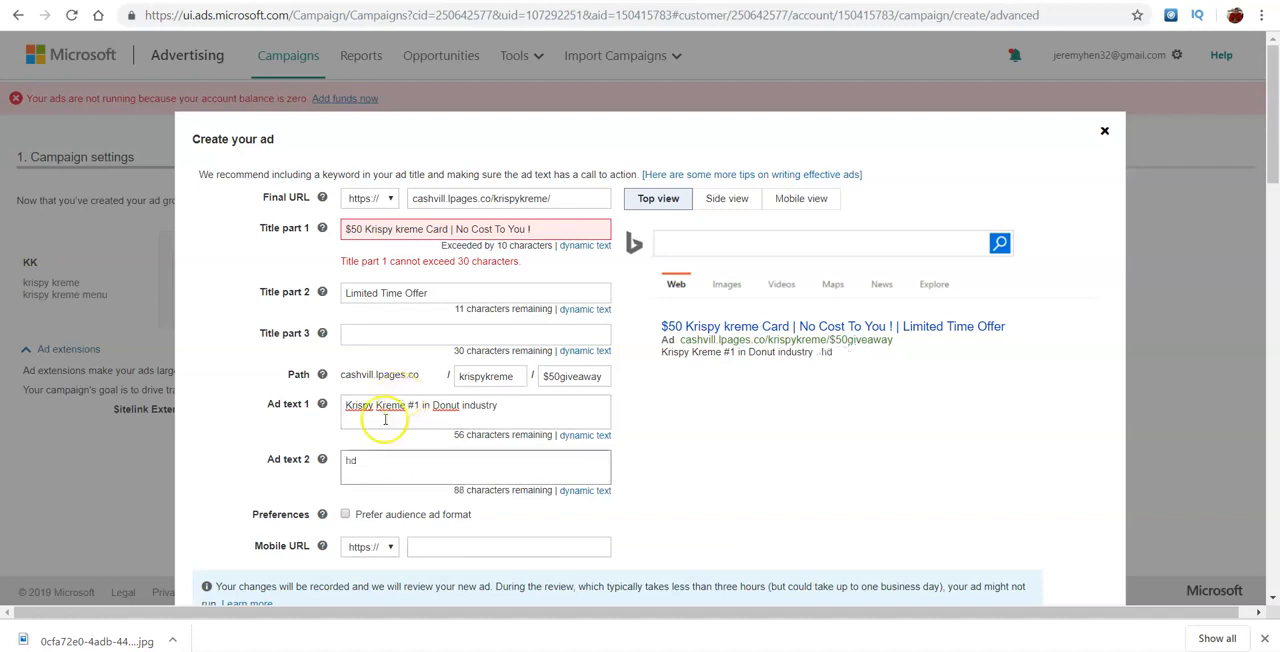
# - Try to save the new ad with the current titles, path and ad texts
pyautogui.scroll(-1, 496, 476)
pyautogui.scroll(-2, 496, 476)
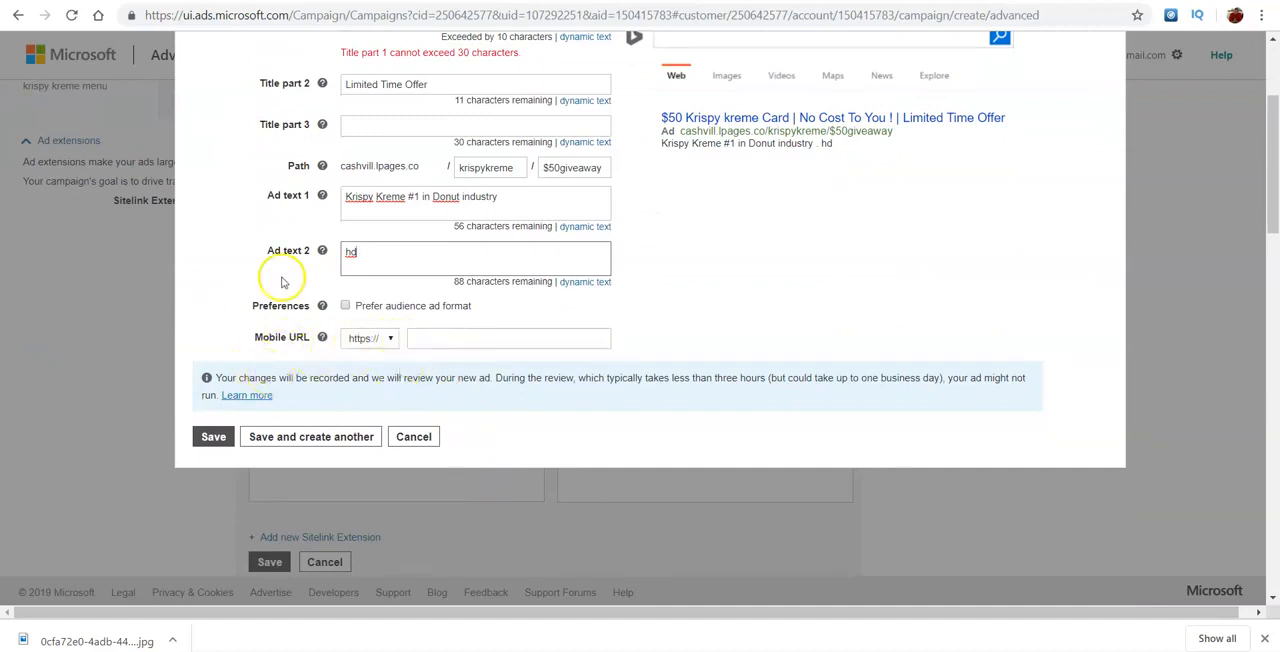
pyautogui.click(220, 438)
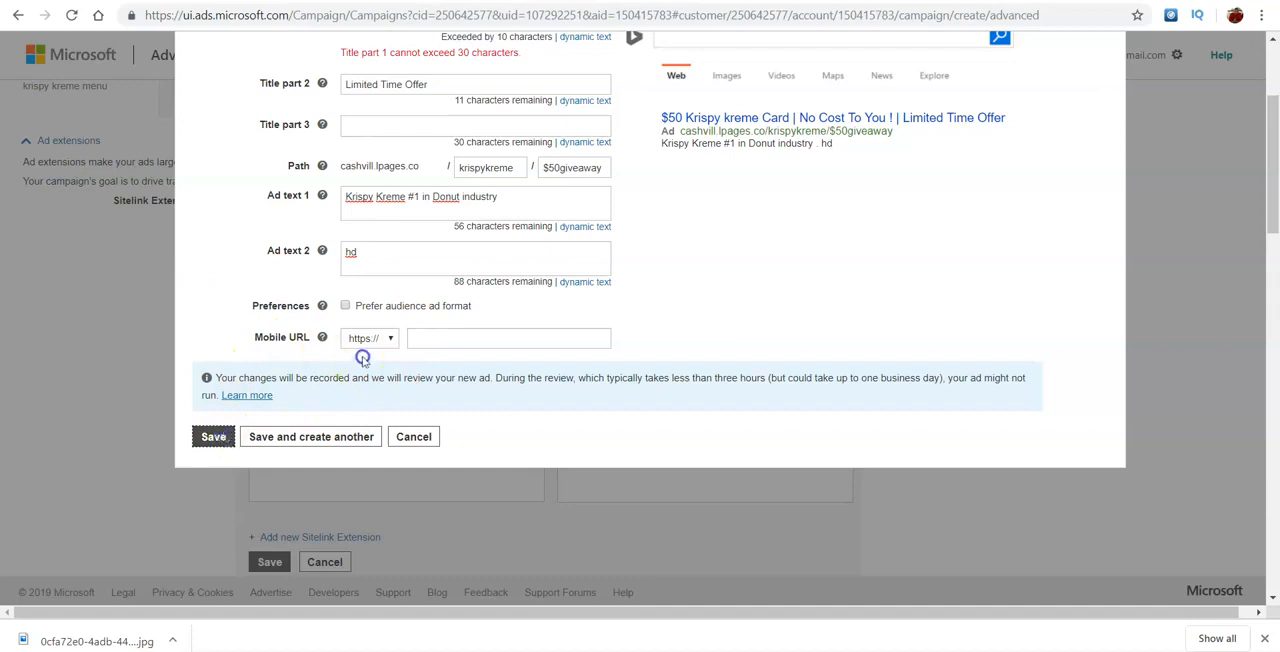
pyautogui.click(400, 323)
# - Shorten title part 1 to "$50 Krispy kreme Card |" and discard the new ad without saving it
pyautogui.moveTo(1271, 158); pyautogui.dragTo(1259, 128)
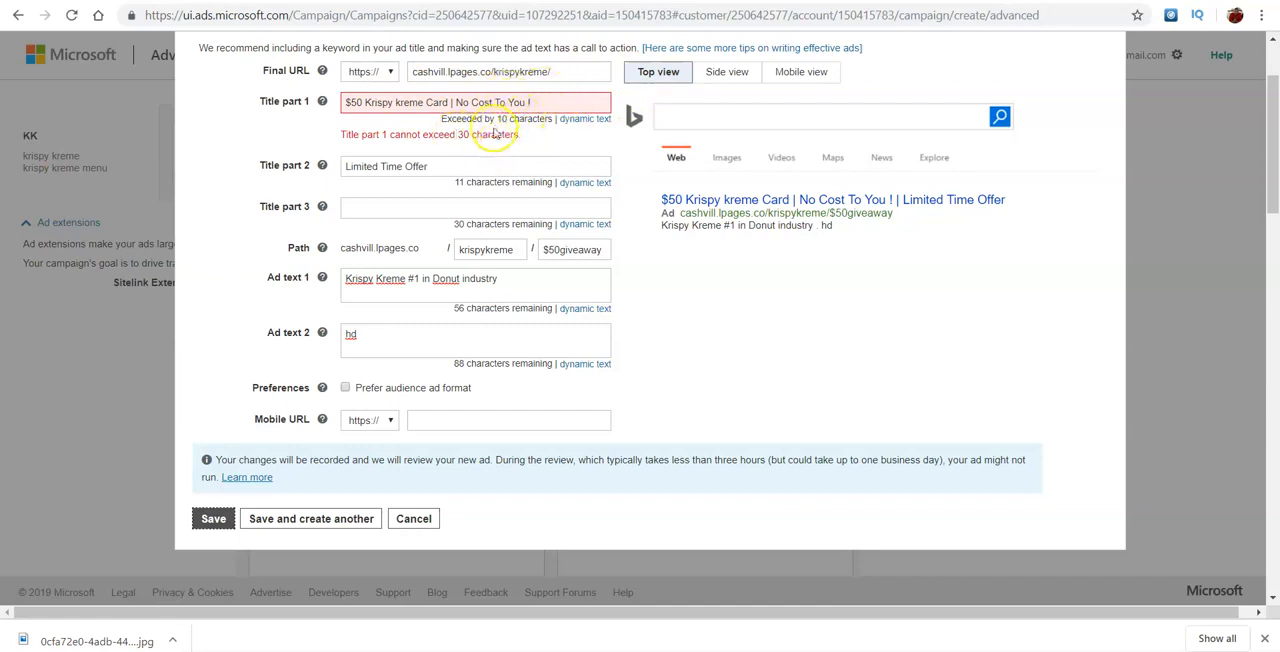
pyautogui.moveTo(531, 103); pyautogui.dragTo(450, 105)
pyautogui.press('BackSpace')
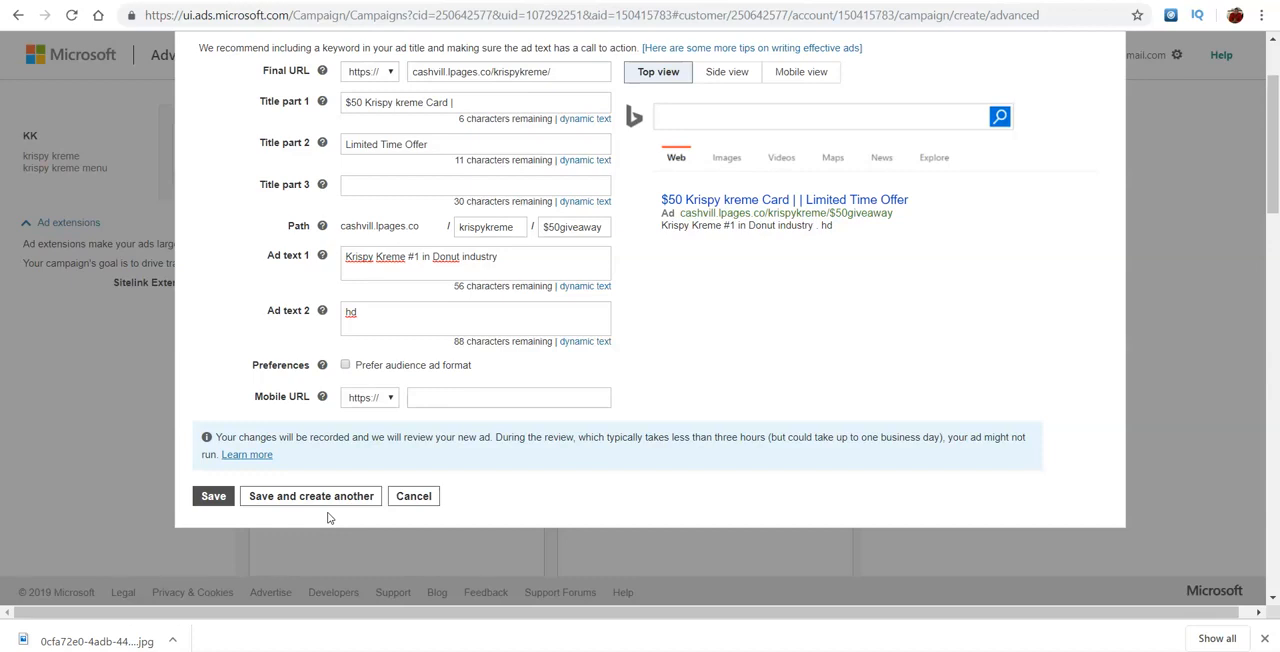
pyautogui.click(415, 495)
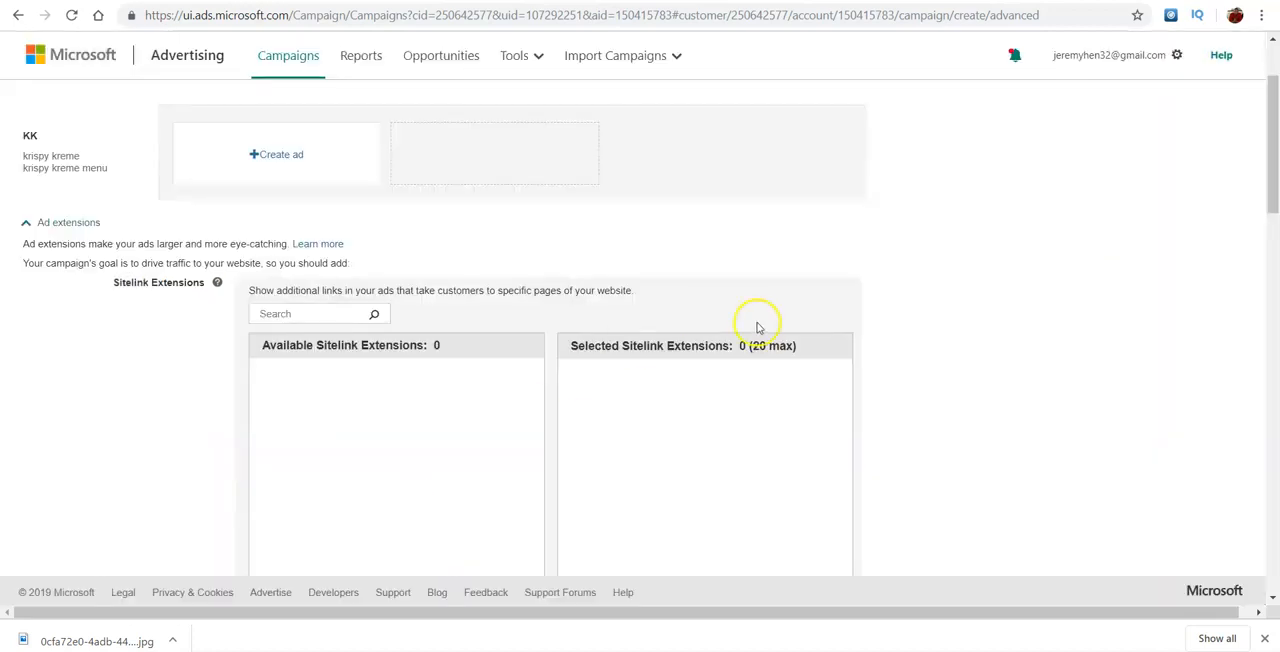
pyautogui.moveTo(1268, 188); pyautogui.dragTo(1277, 152)
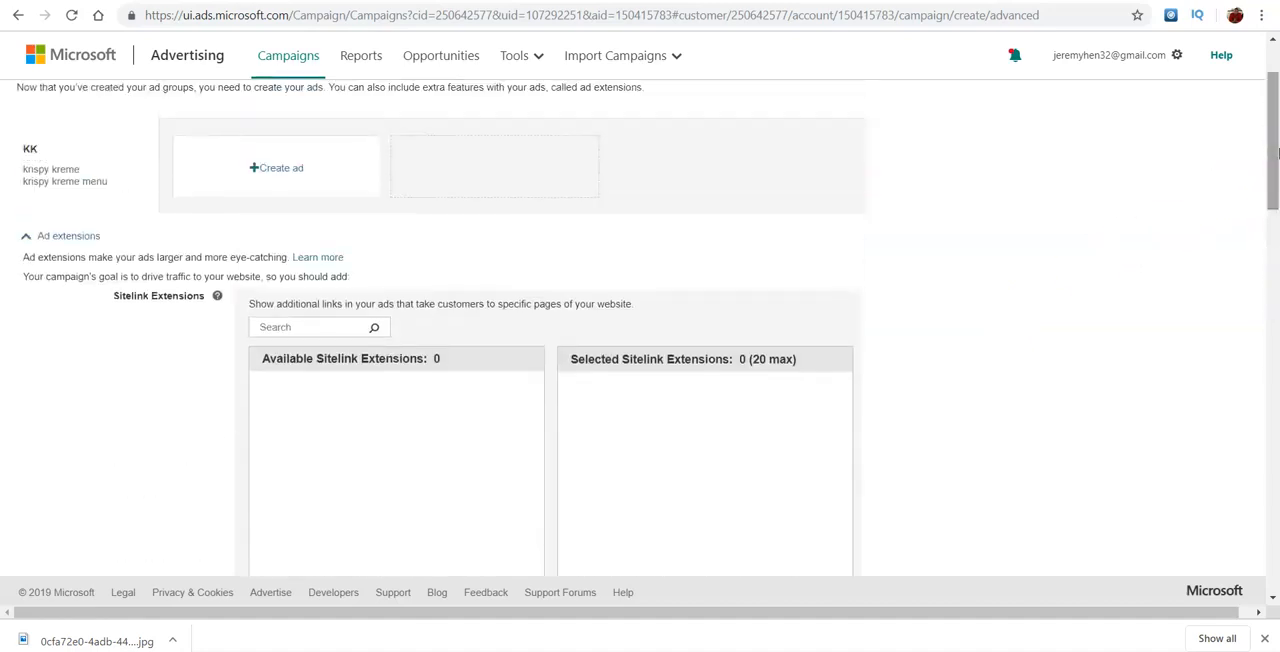